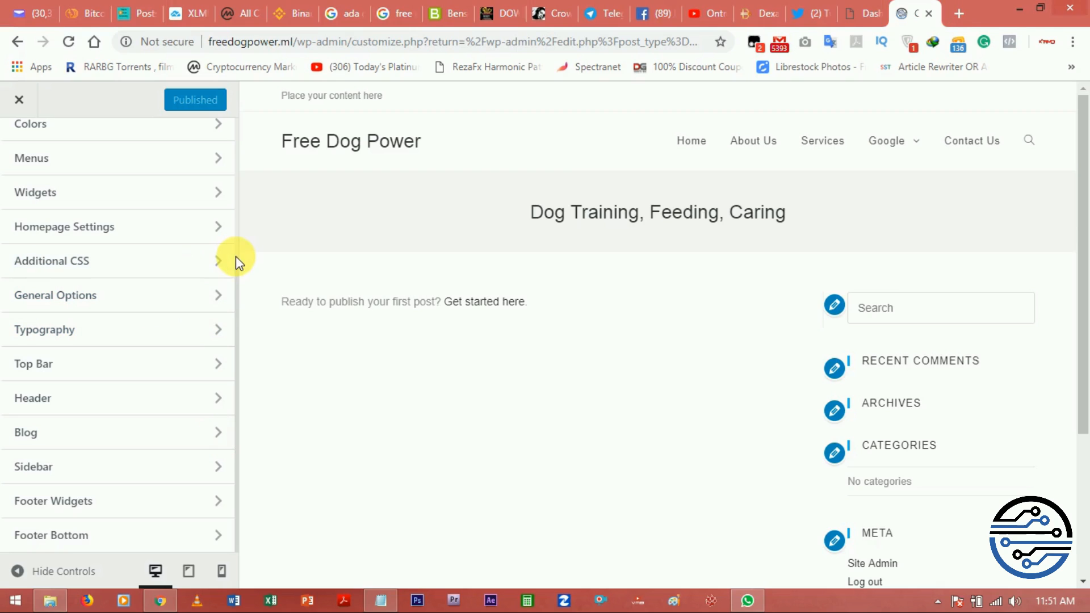
Step: Open the general settings of the site header in the theme customizer
scroll(236, 251, up, 4)
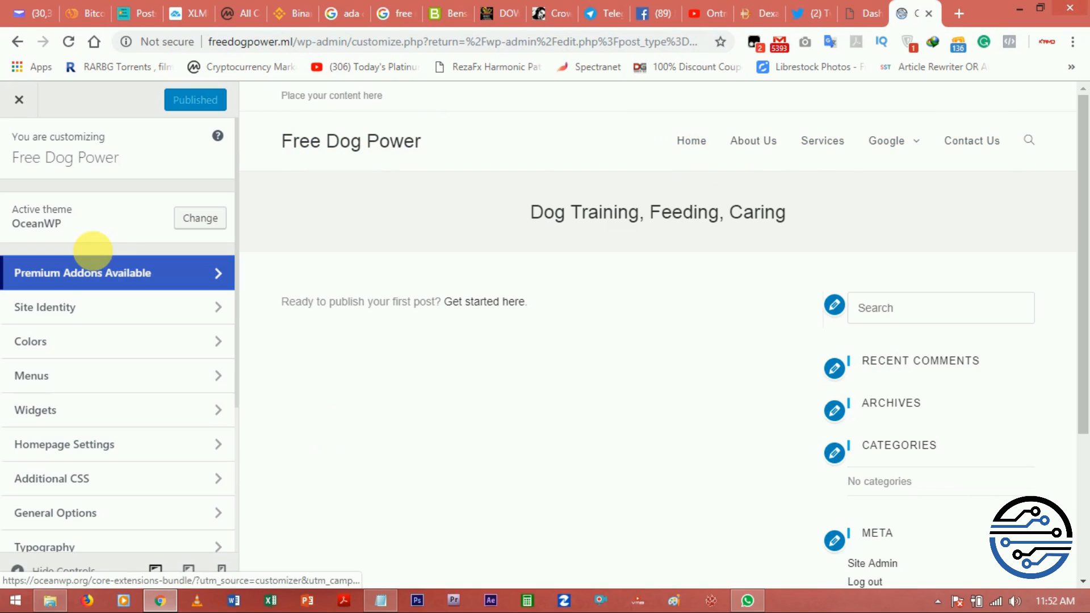
click(85, 244)
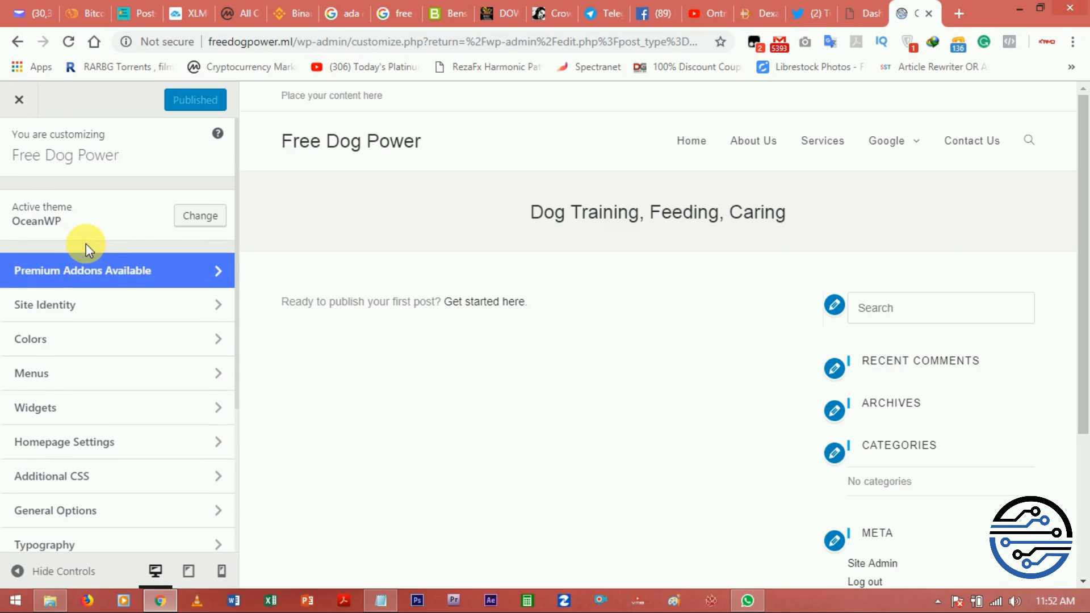
scroll(86, 243, down, 4)
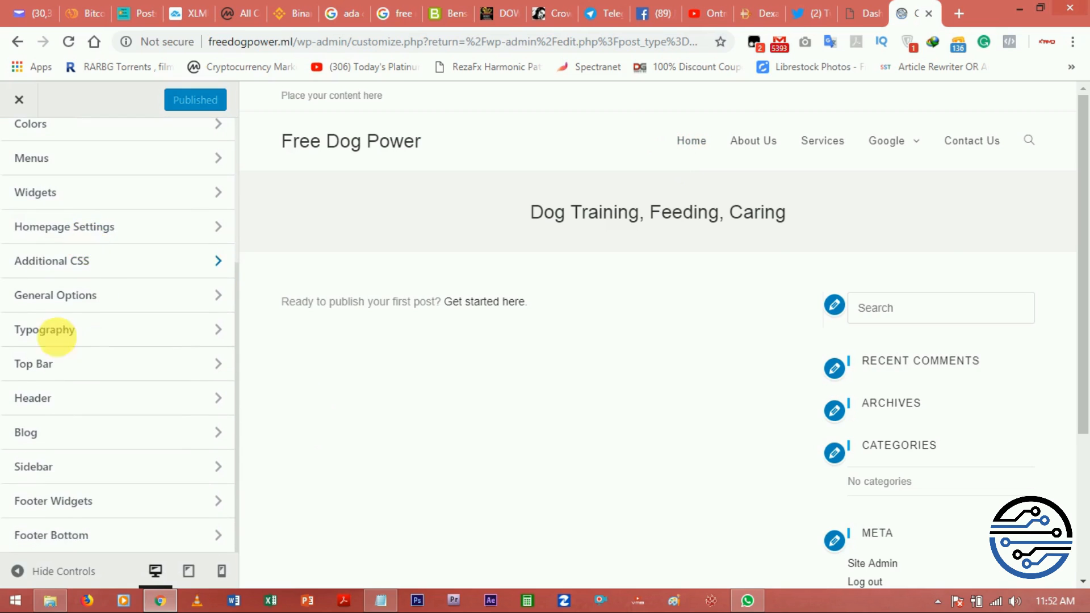
click(65, 399)
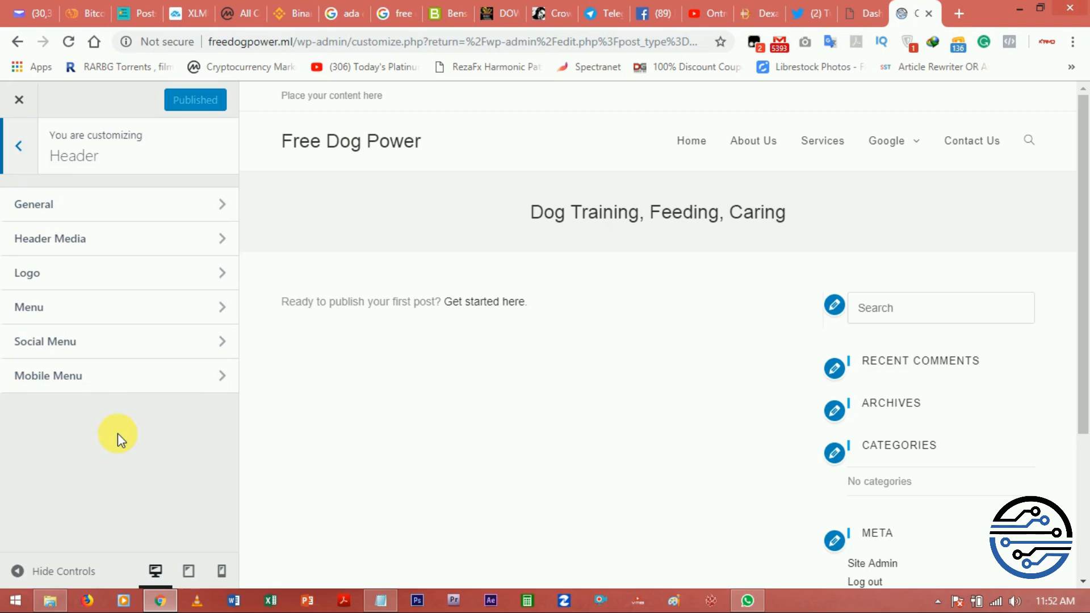
click(104, 209)
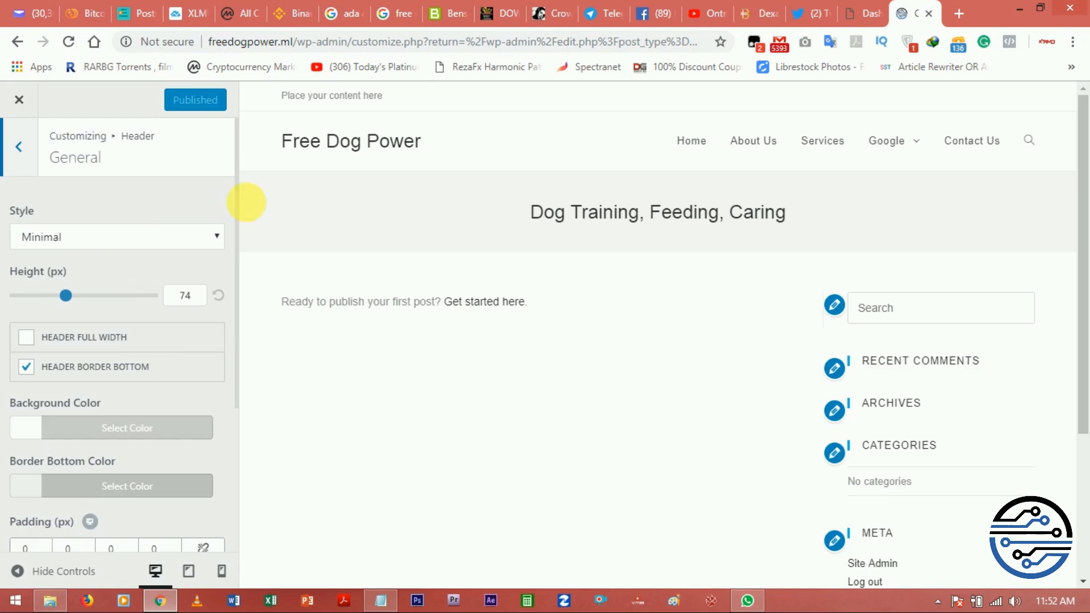
Step: Try the Transparent header style in the preview, and set the style back to Minimal
click(217, 239)
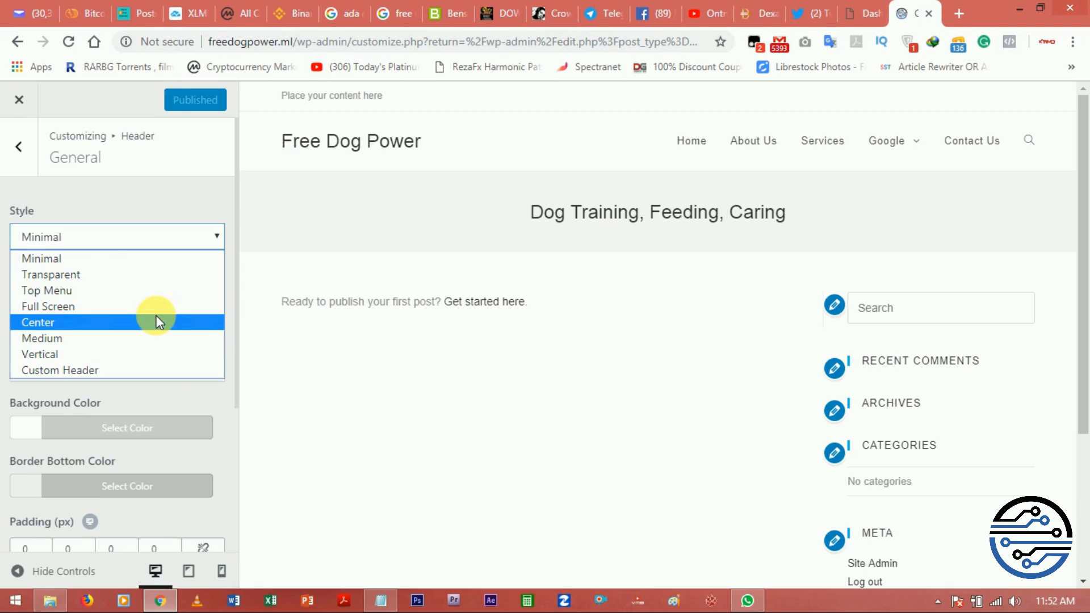
click(154, 280)
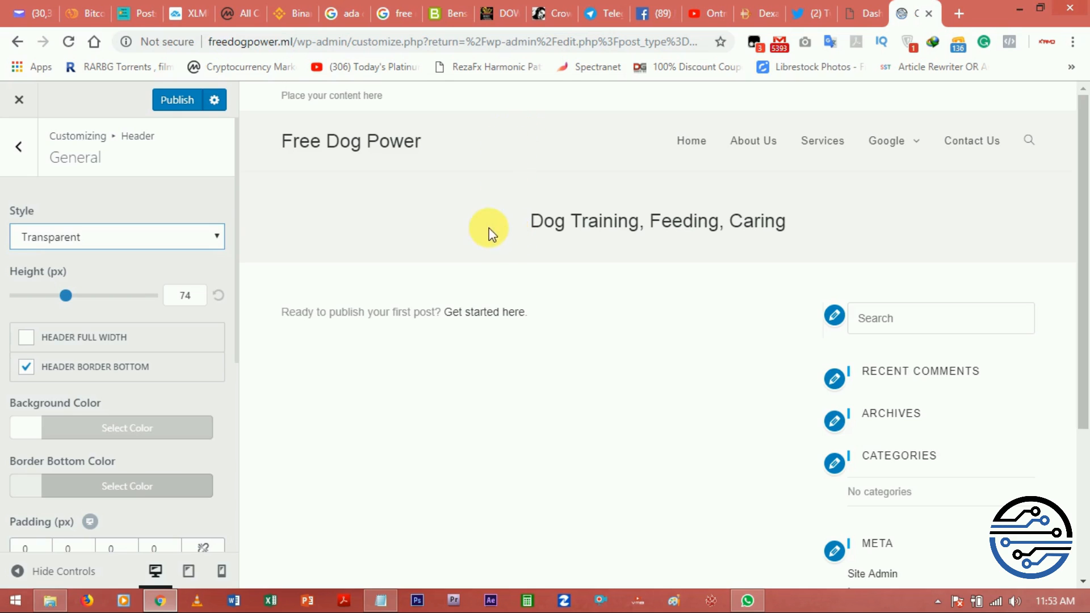
click(213, 243)
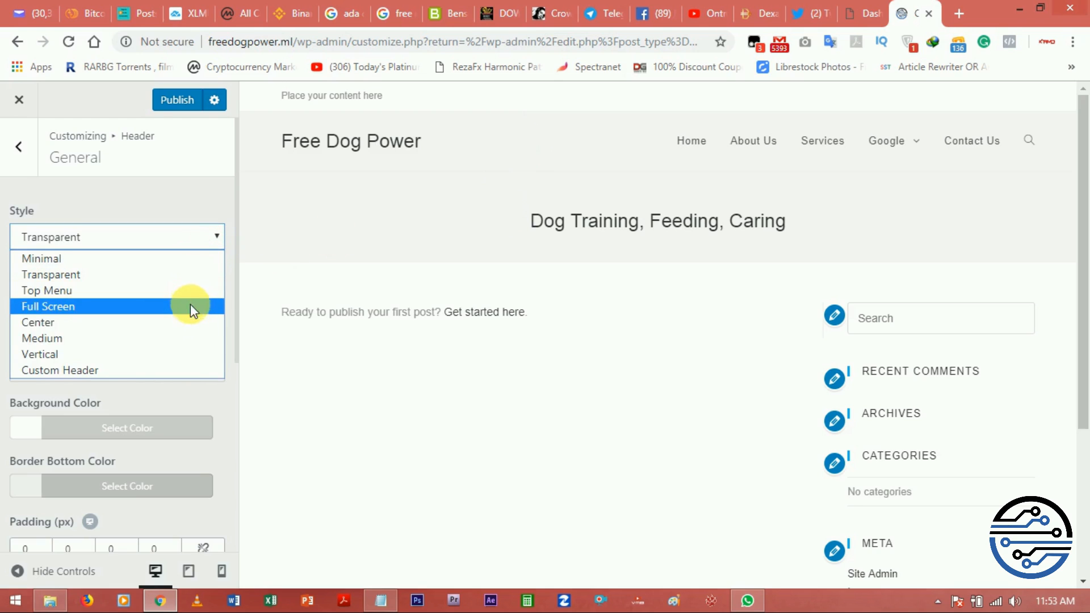
click(157, 262)
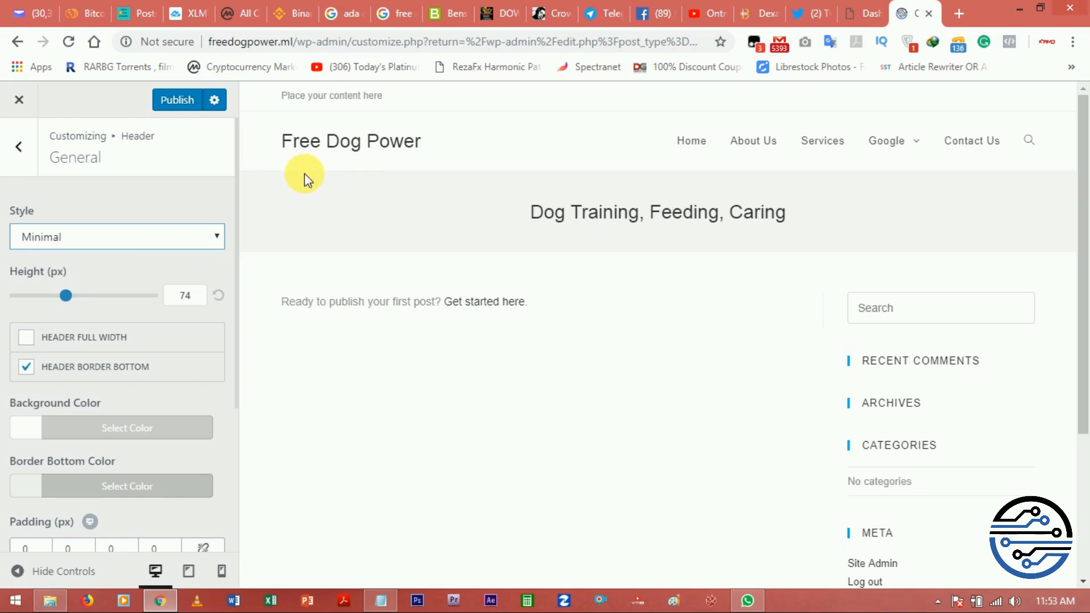
Step: Set the header height to 48 px and try the full-width header option, leaving it switched off
drag(66, 296, 54, 300)
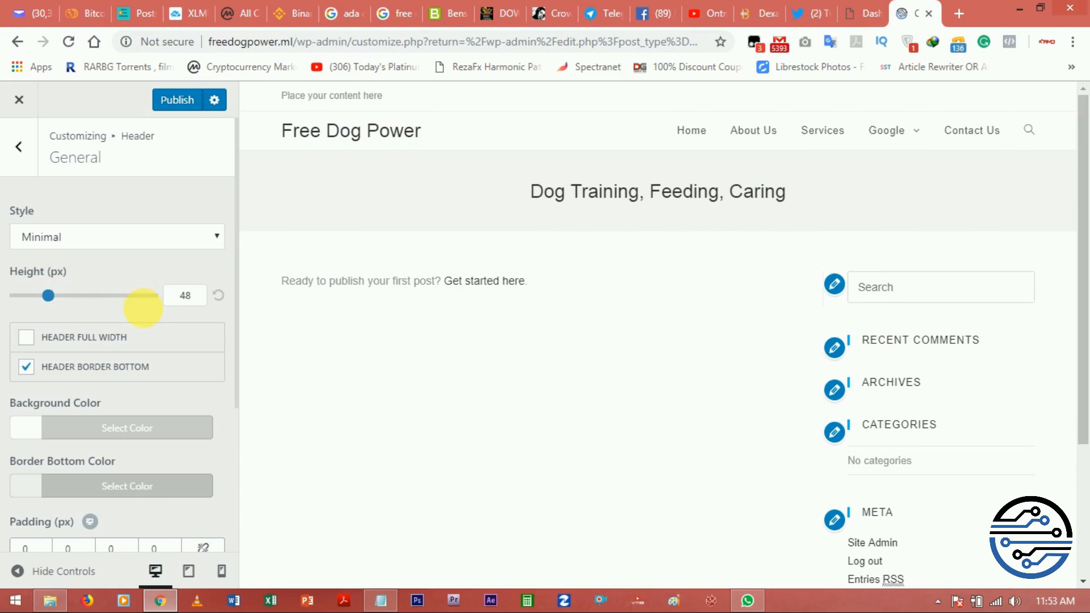
click(27, 339)
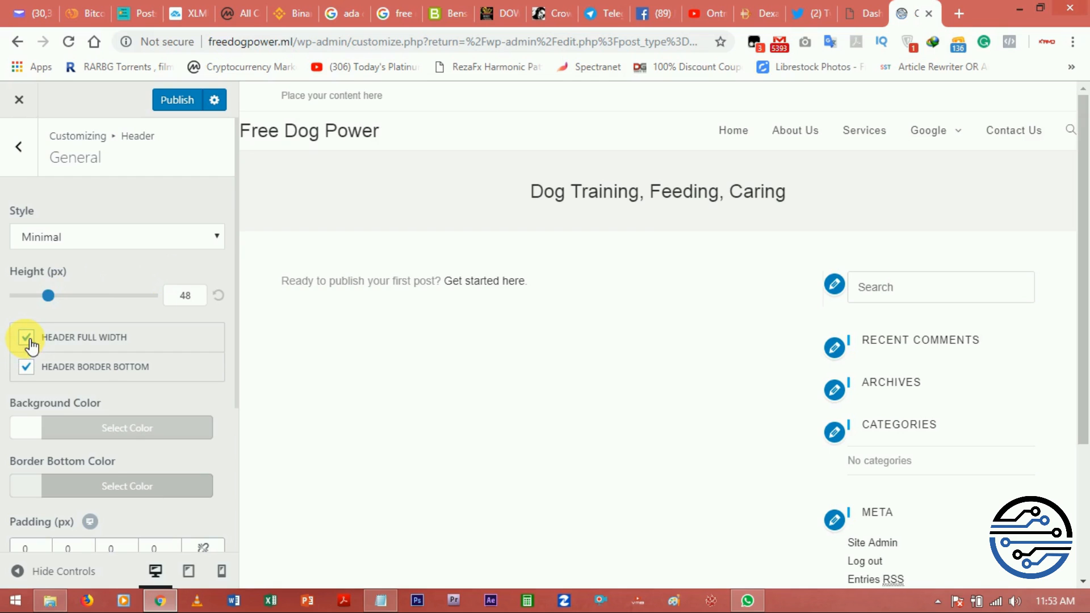
click(28, 339)
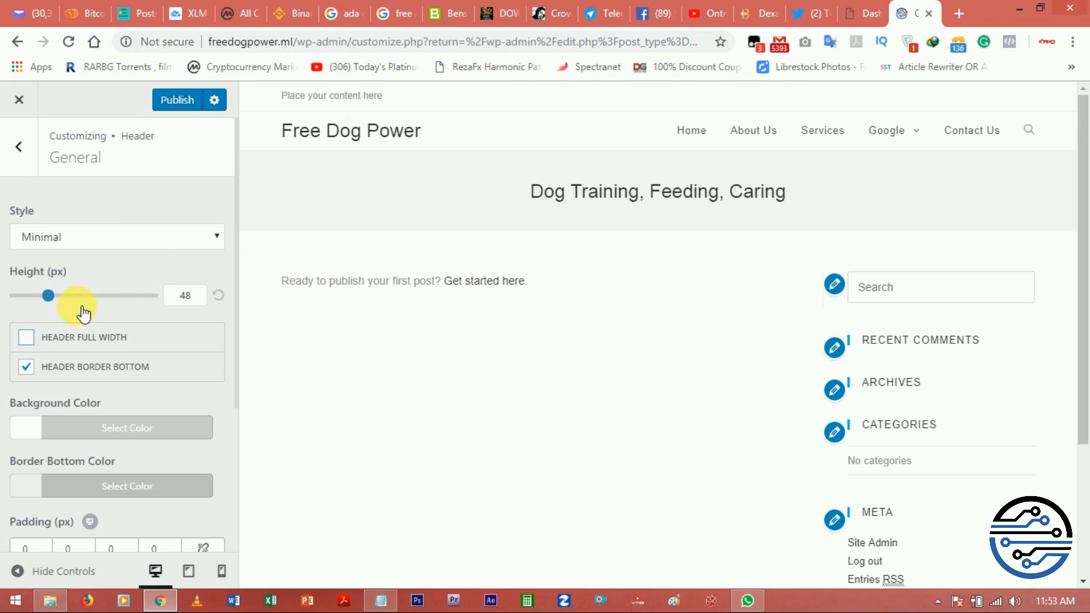
Step: Set the header's border bottom color to the purple preset #8224e3
scroll(85, 317, down, 3)
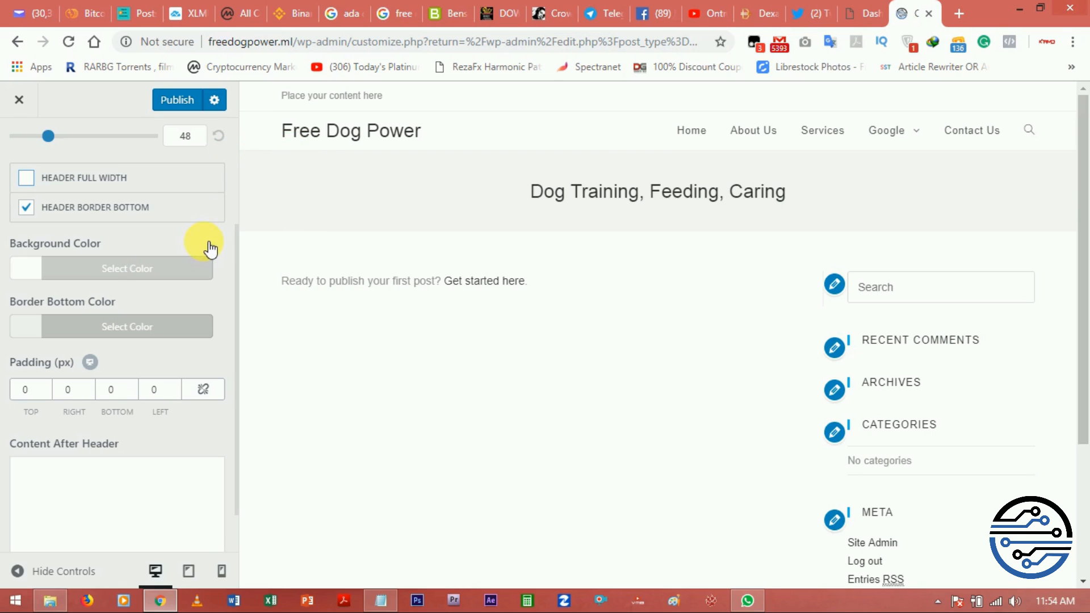
click(44, 335)
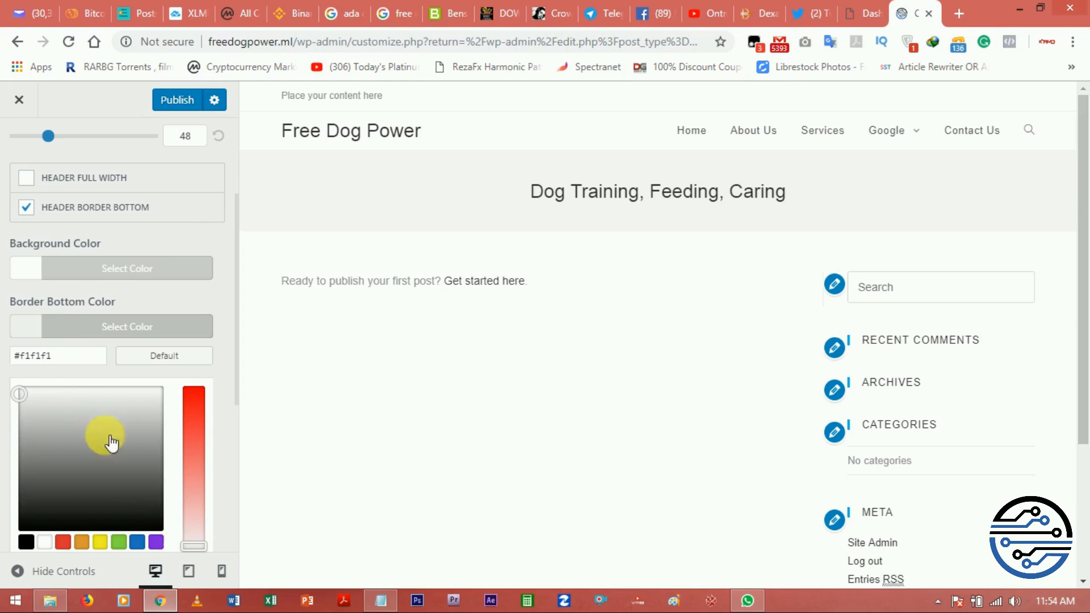
click(157, 541)
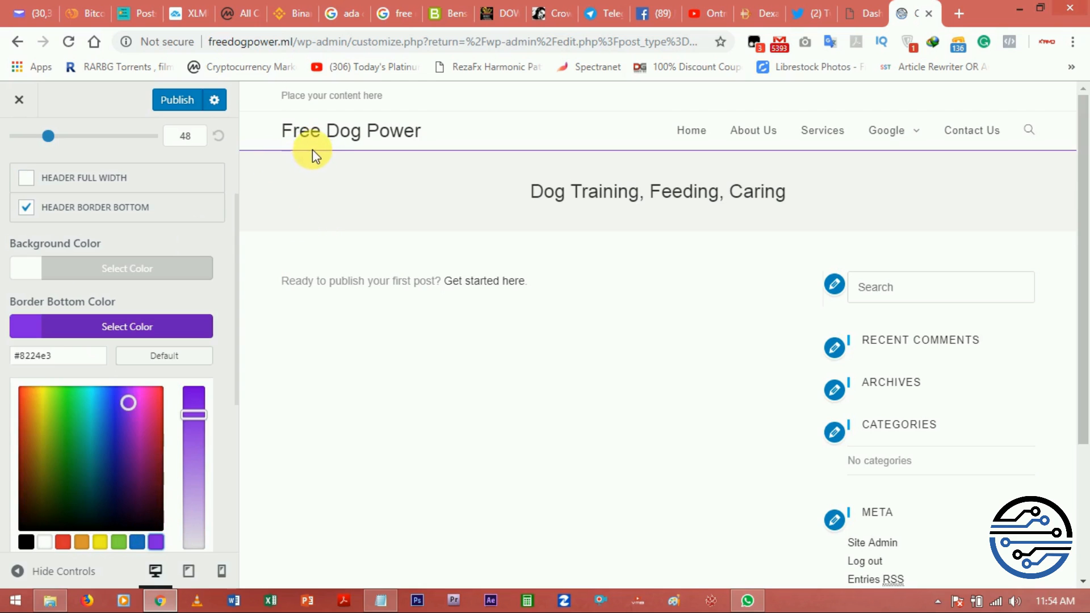
click(217, 292)
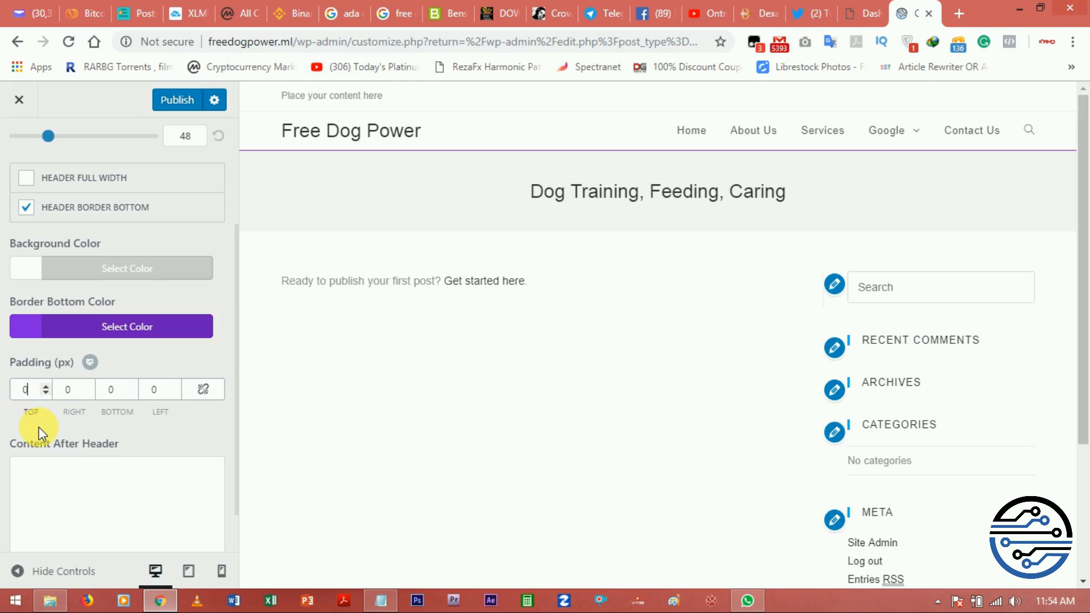
Step: Link the header padding values and set the top, right, bottom and left padding to 5 px
key(BackSpace)
text(5)
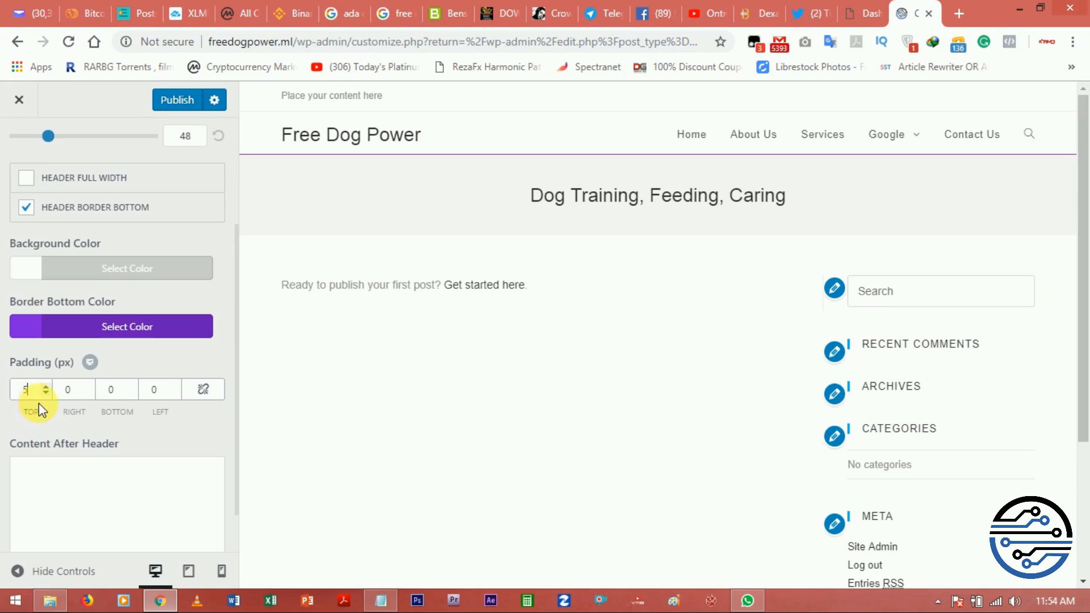
click(216, 396)
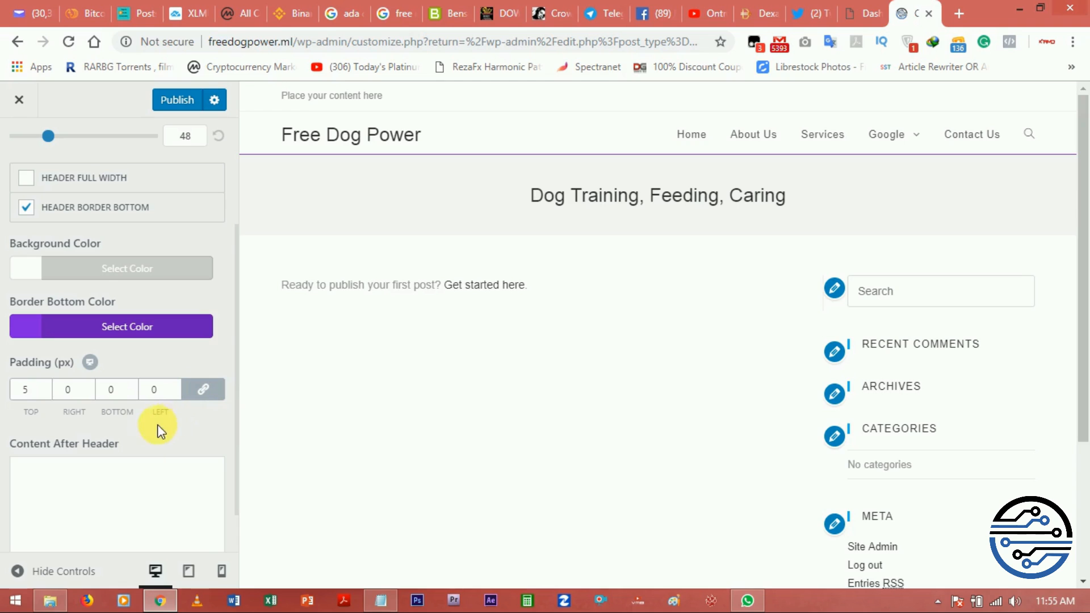
click(72, 395)
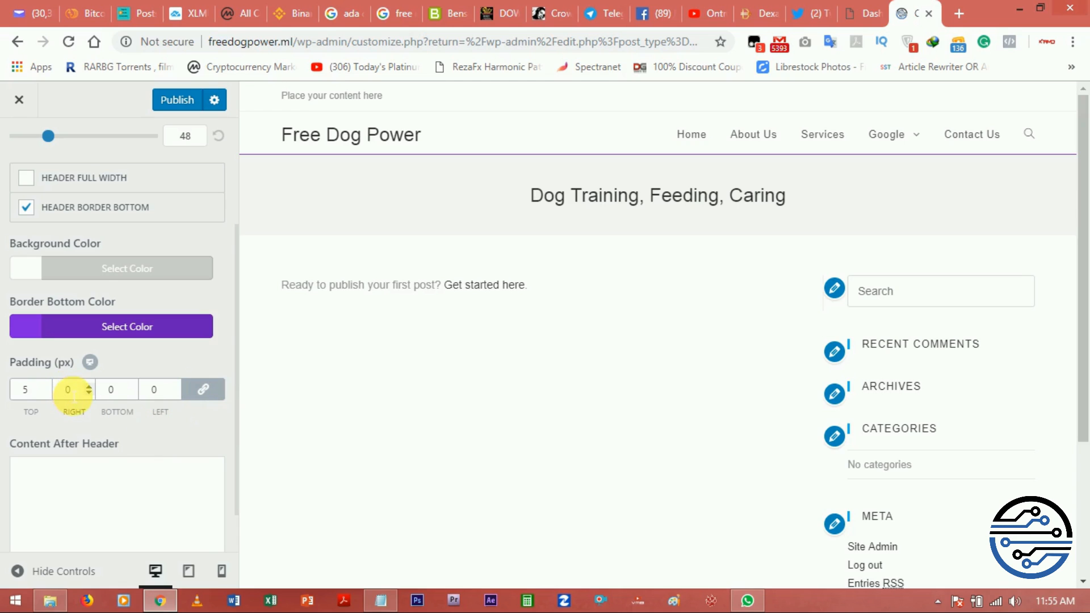
double_click(71, 395)
text(5)
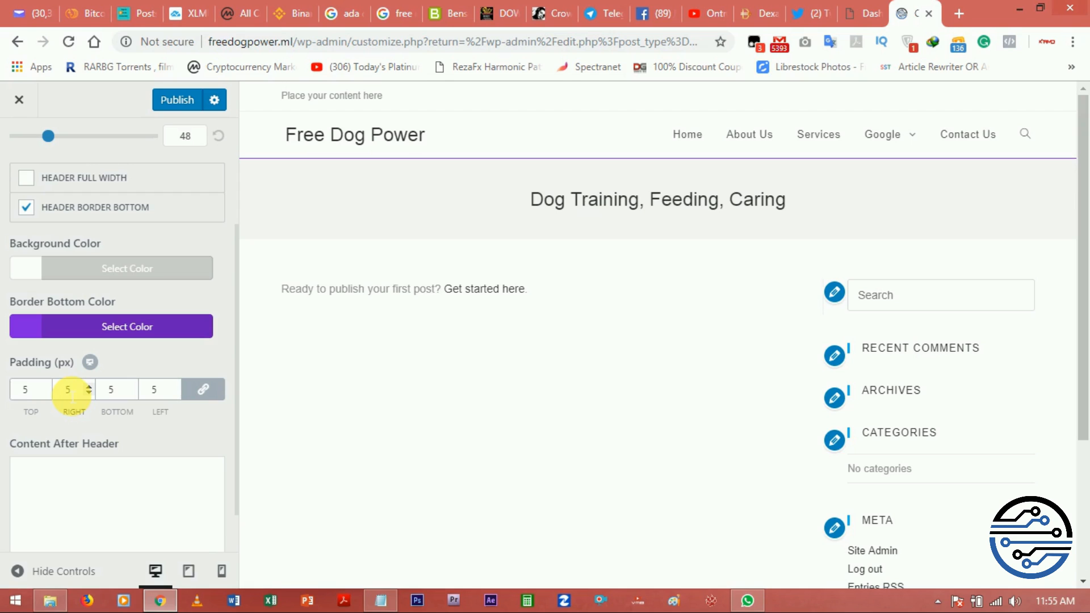
click(220, 423)
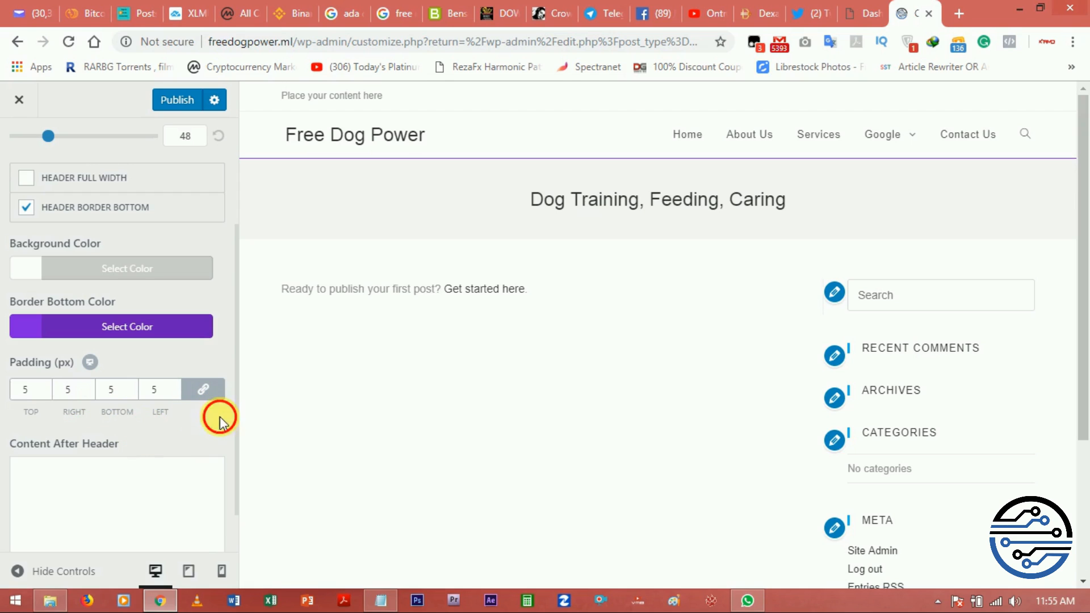
Step: Look over the Content After Header field and the general header options, and return to the list of header sections
scroll(220, 417, down, 1)
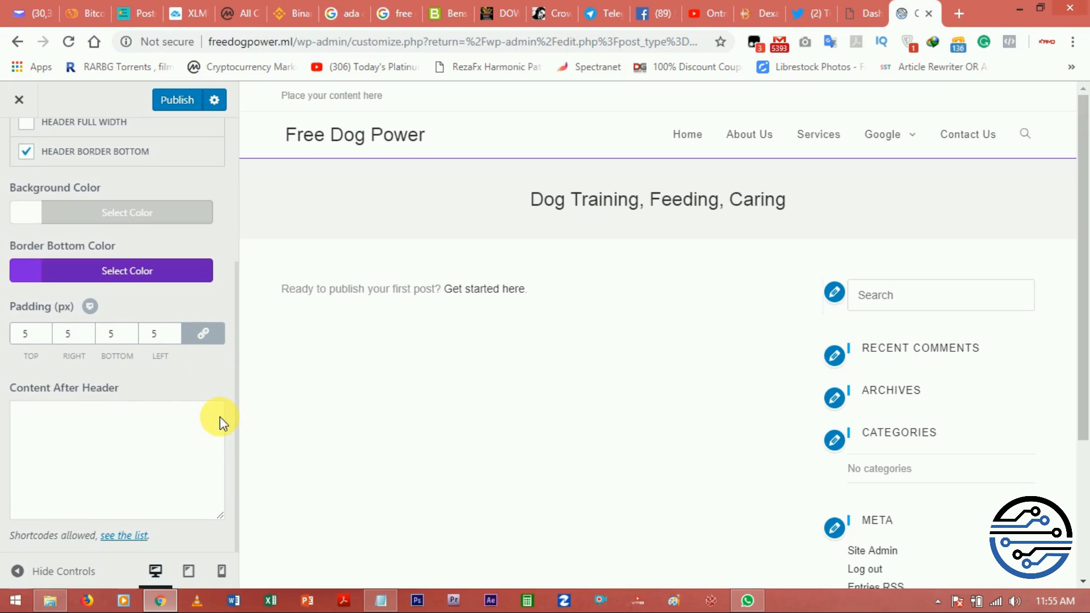
click(178, 428)
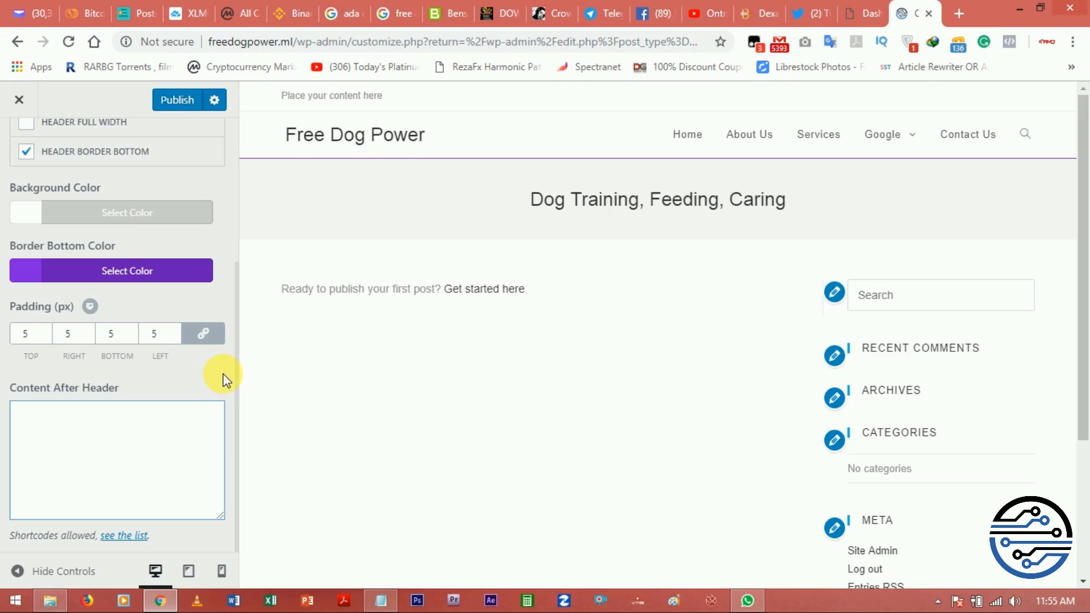
scroll(226, 379, up, 4)
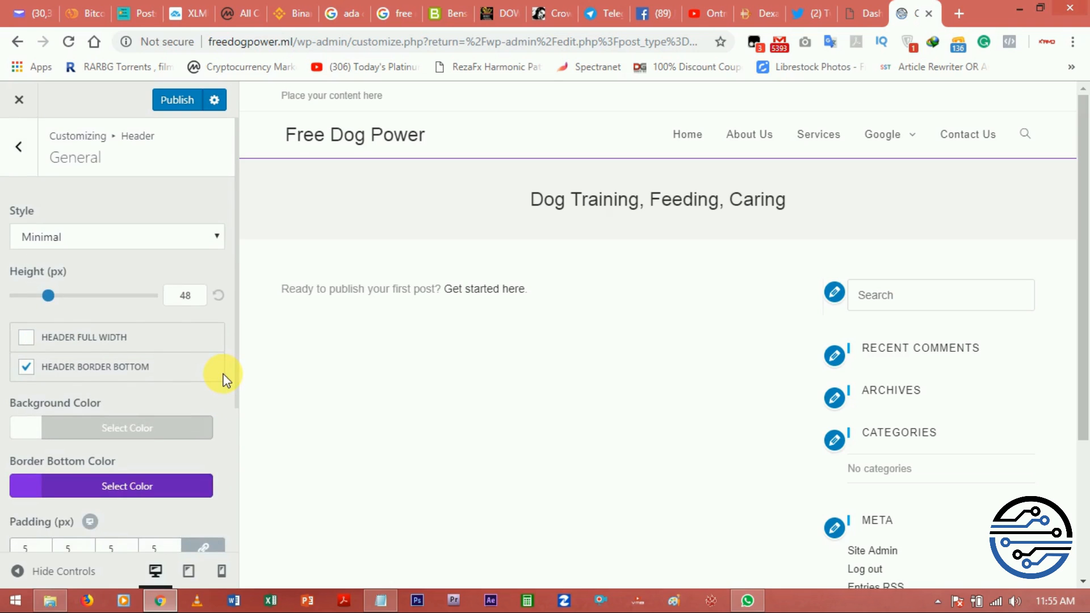
click(16, 161)
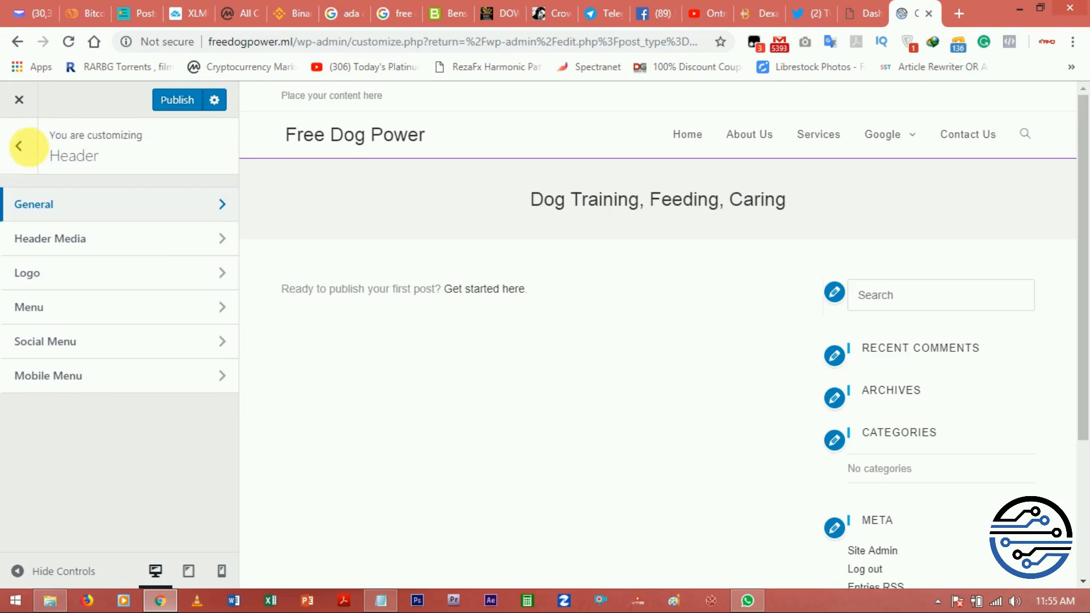
Step: Examine the Header Media options for video, image, overlay color, position, attachment, repeat and size, and return to the header sections
click(87, 248)
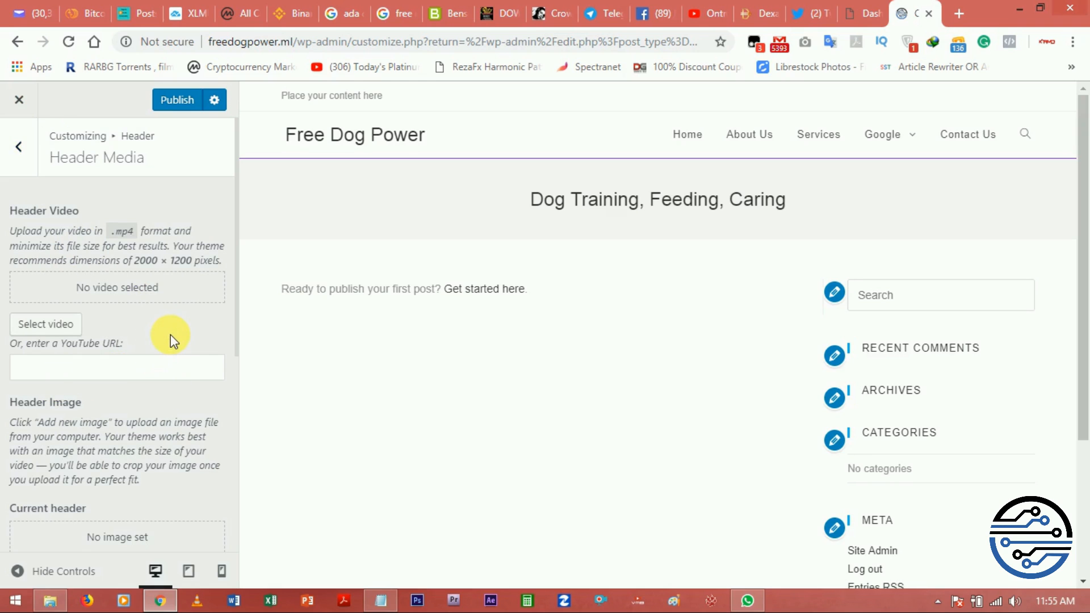
scroll(174, 341, down, 2)
scroll(171, 340, down, 5)
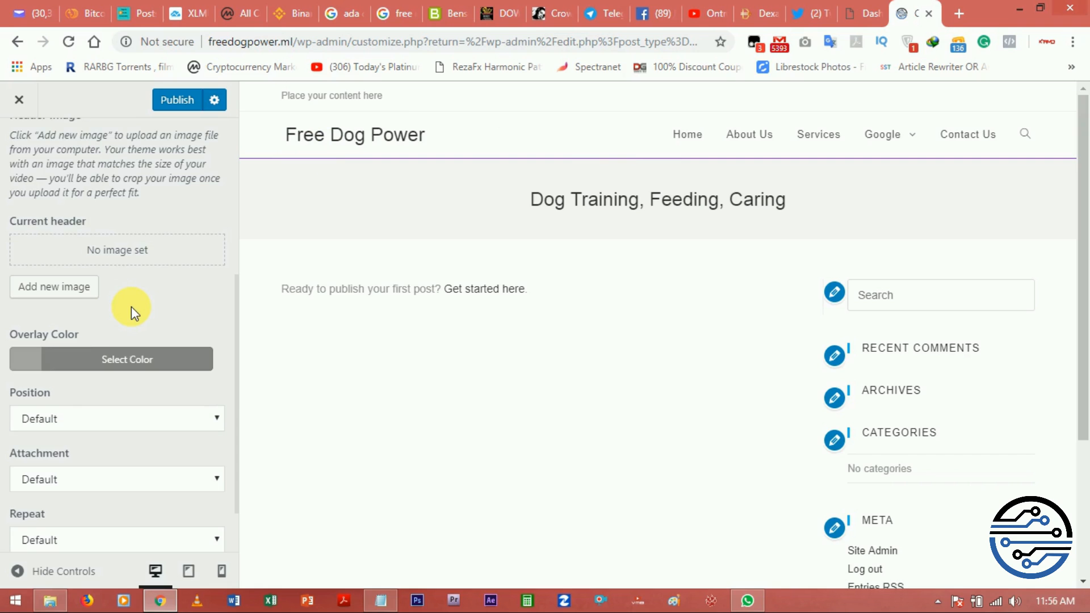
scroll(131, 307, down, 1)
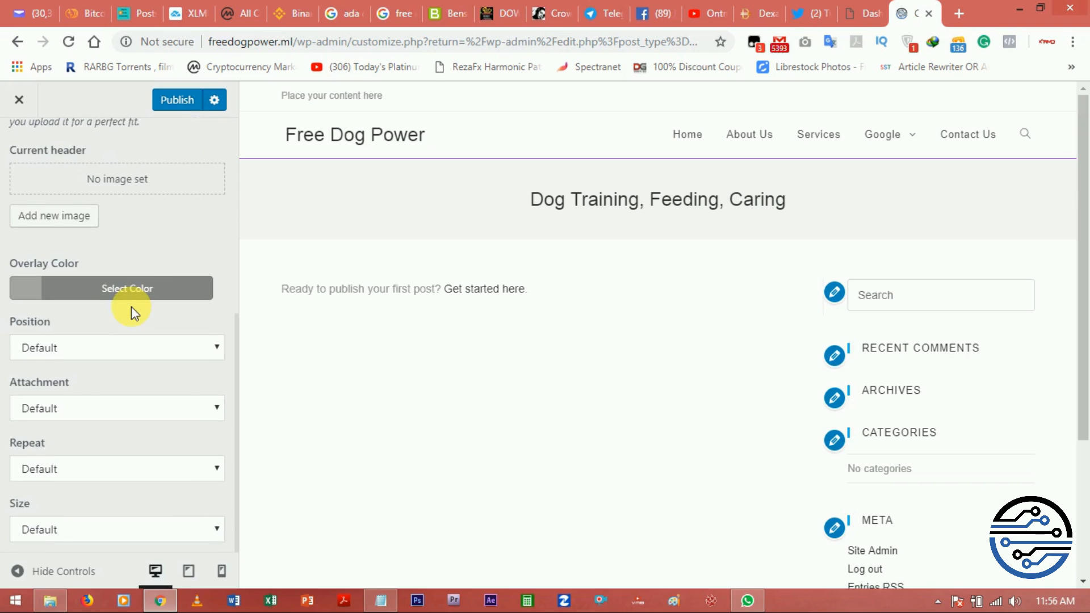
scroll(131, 306, up, 1)
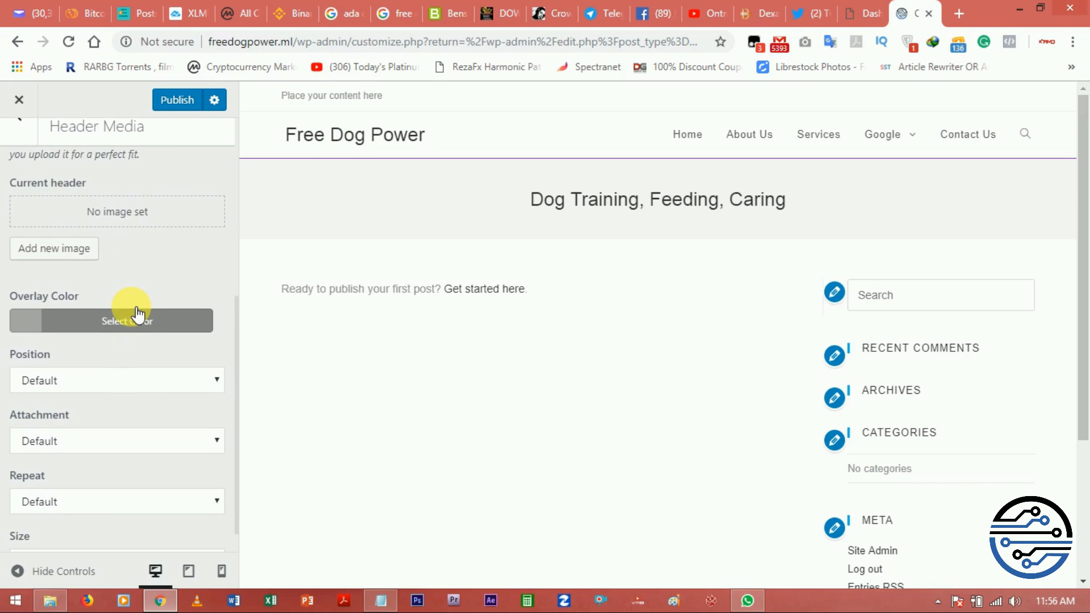
scroll(134, 311, up, 3)
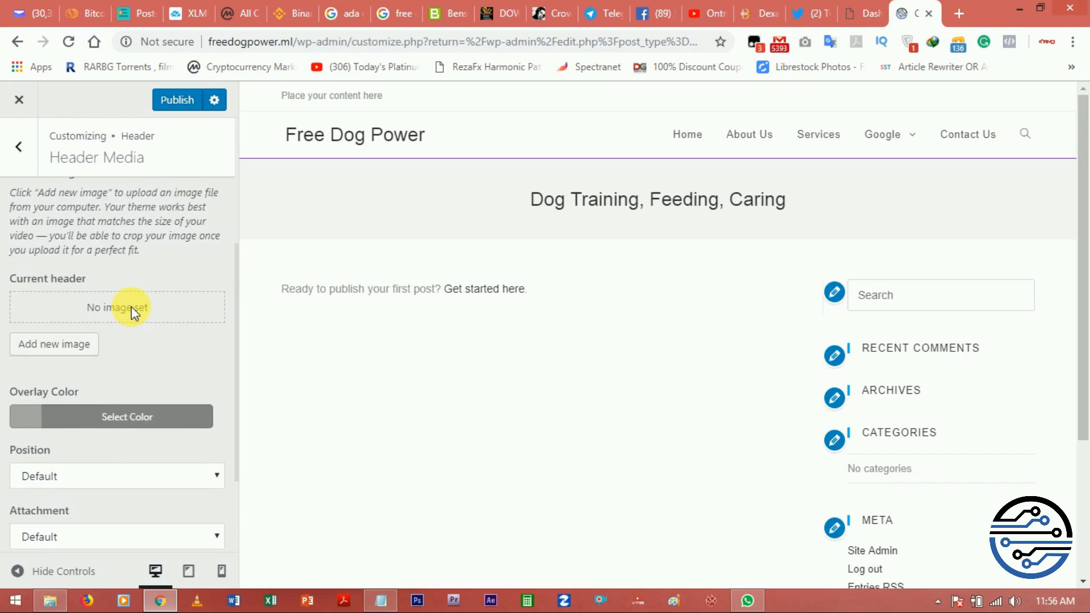
scroll(131, 307, up, 3)
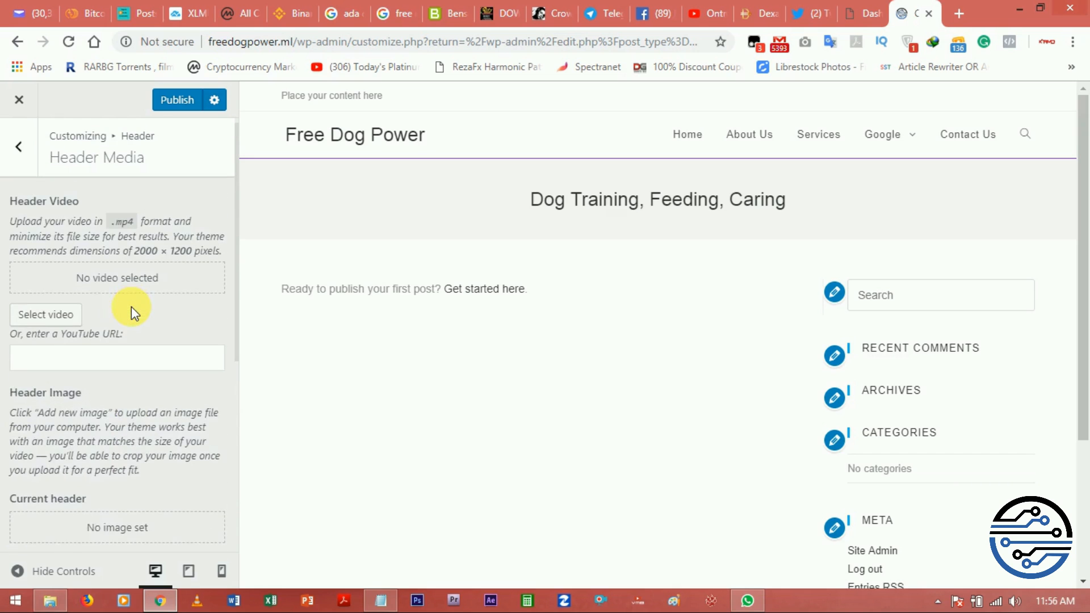
click(26, 166)
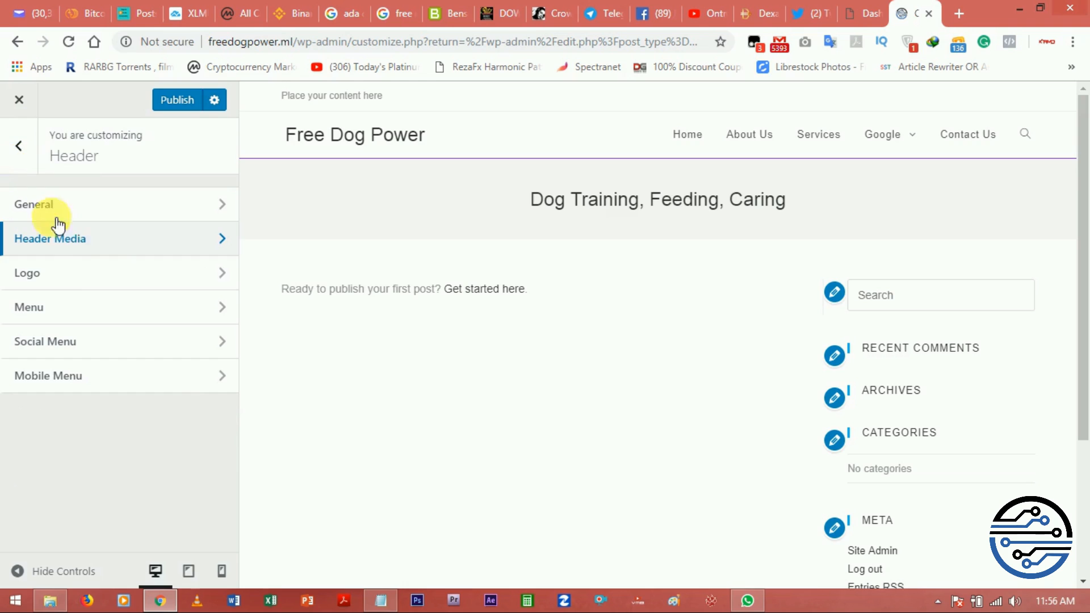
Step: Open the header's Logo settings and select KOSB-LOGO.png from the media library as the site logo
click(104, 273)
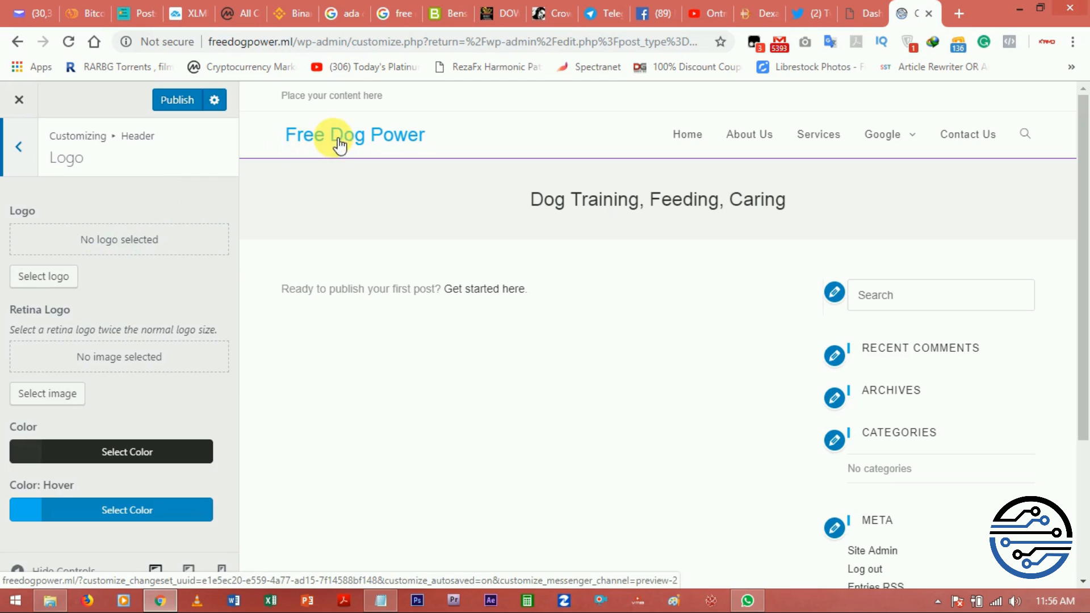
click(100, 288)
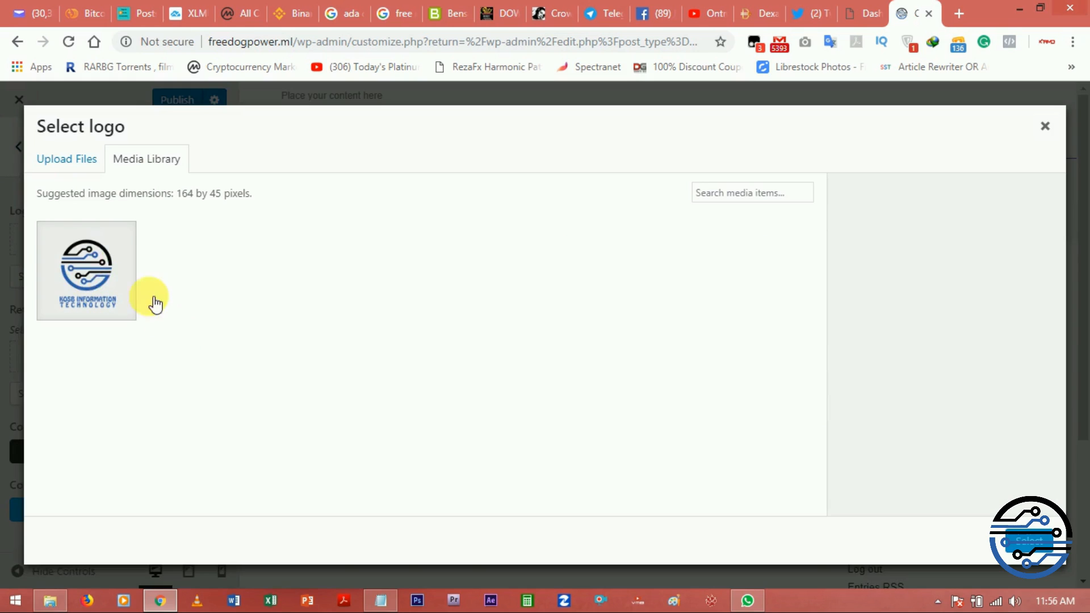
click(97, 281)
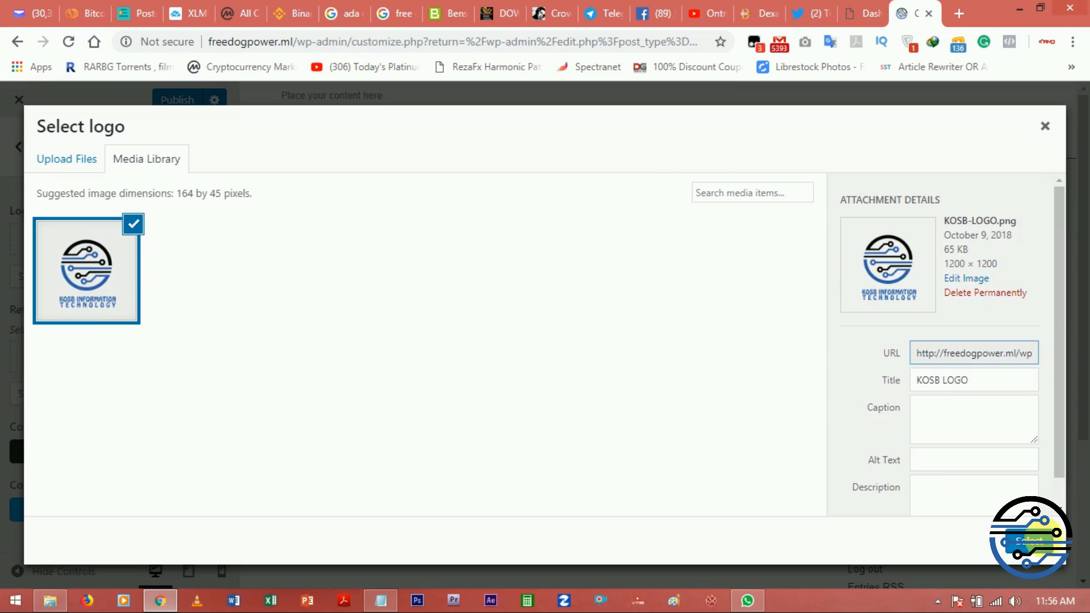
click(1028, 542)
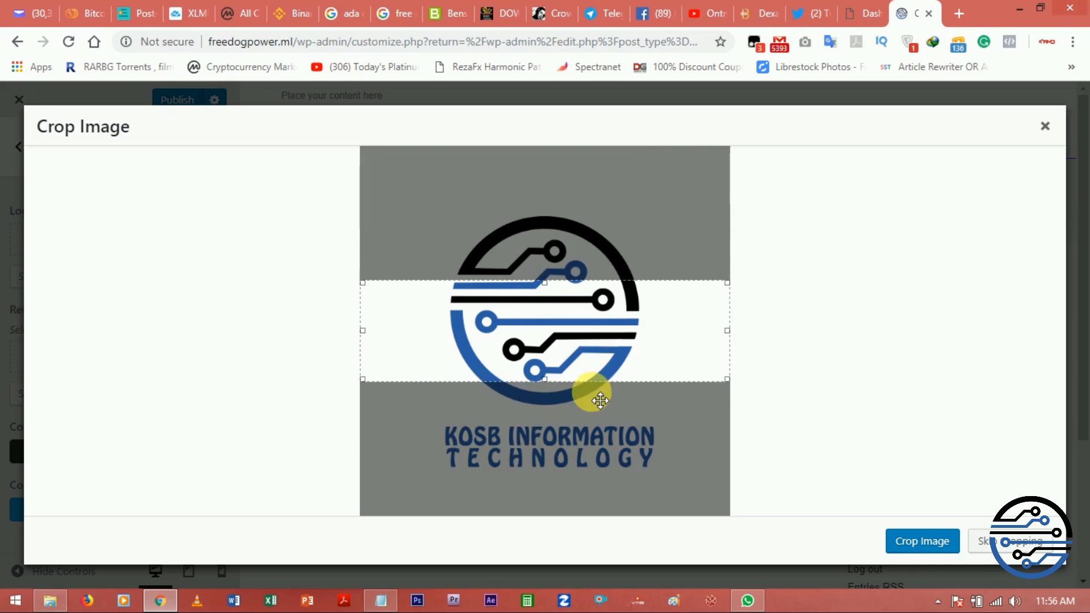
Step: Crop the logo image to a narrow strip containing only the KOSB INFORMATION TECHNOLOGY text and apply the crop
drag(602, 301, 579, 369)
drag(588, 430, 588, 448)
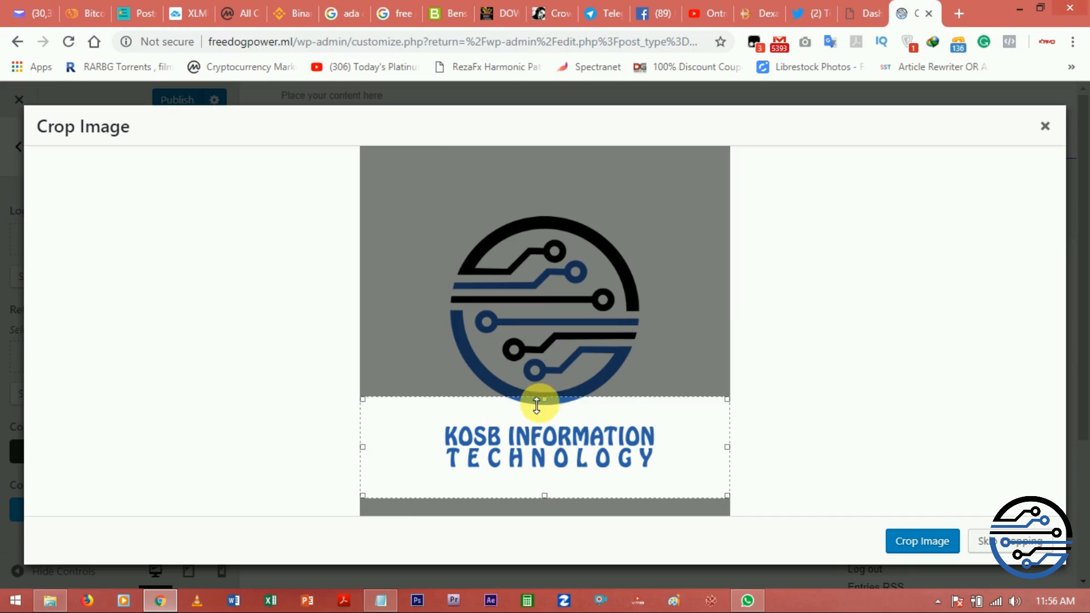
drag(545, 402, 546, 421)
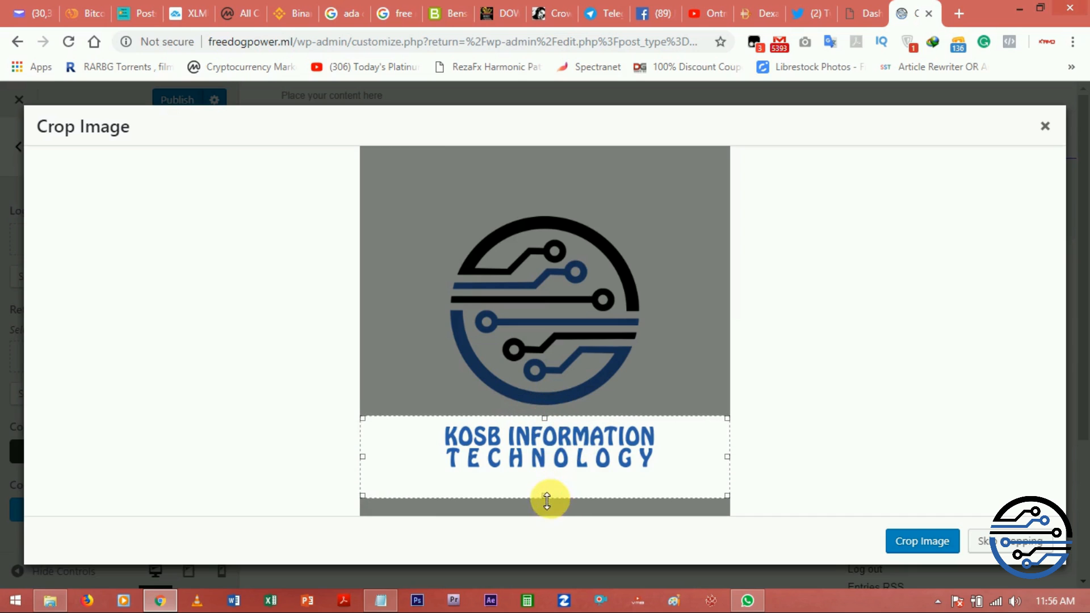
drag(548, 497, 546, 484)
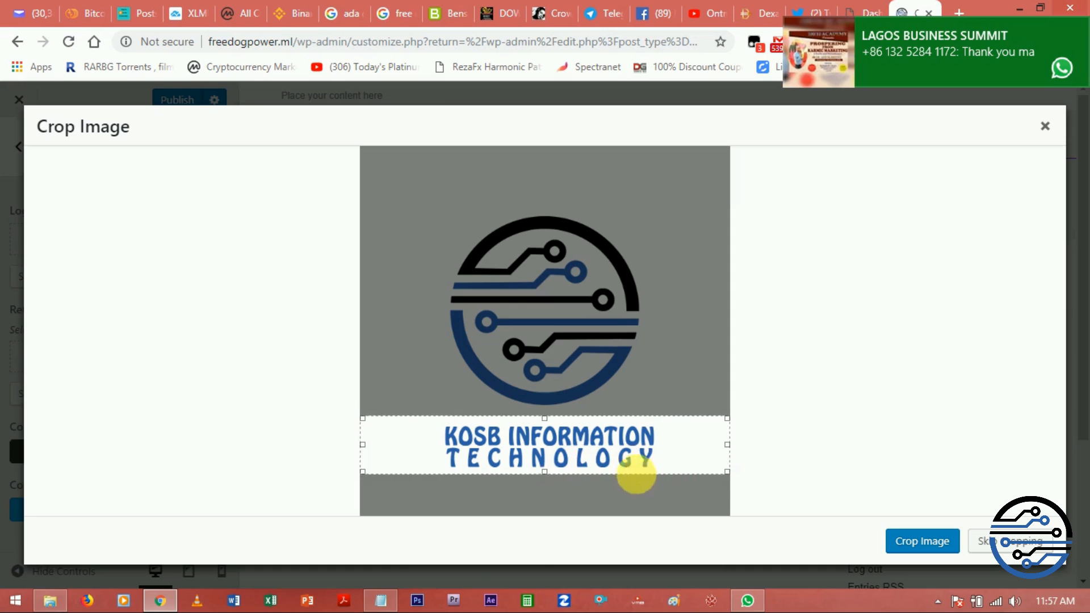
click(948, 552)
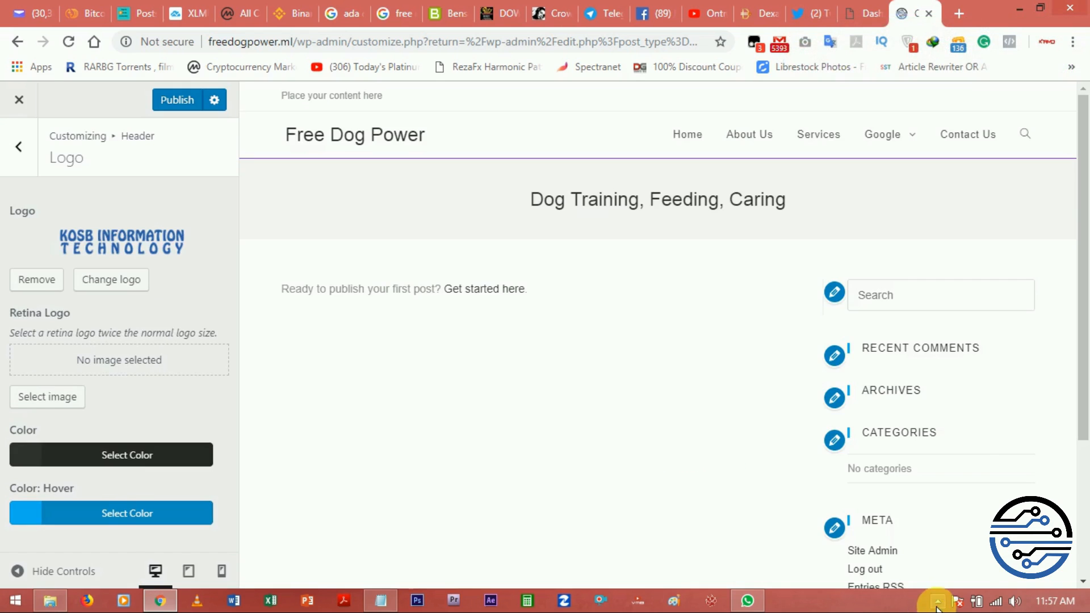
click(938, 603)
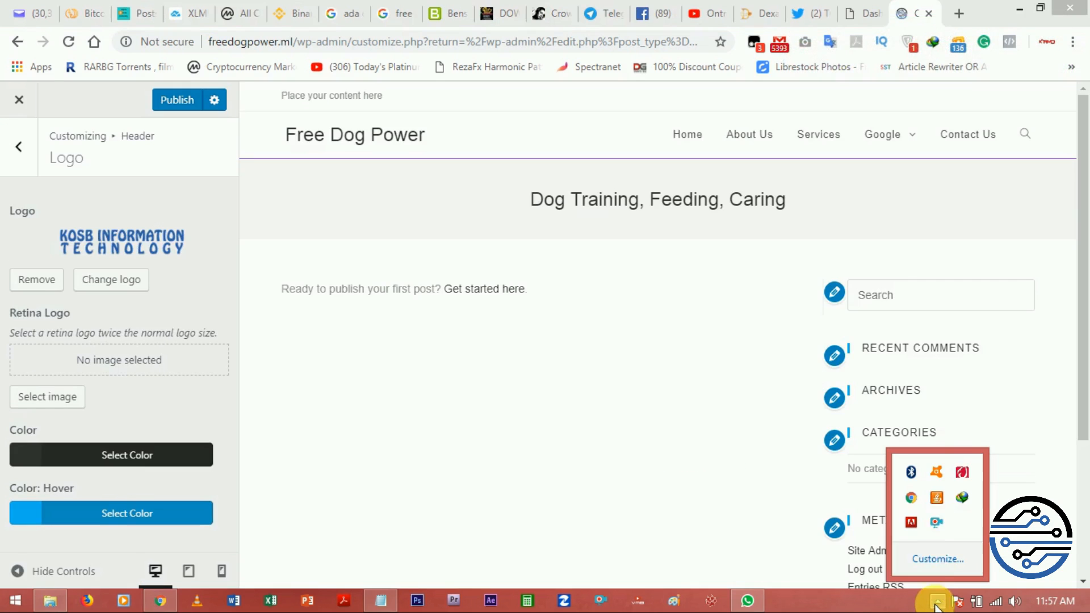
right_click(935, 522)
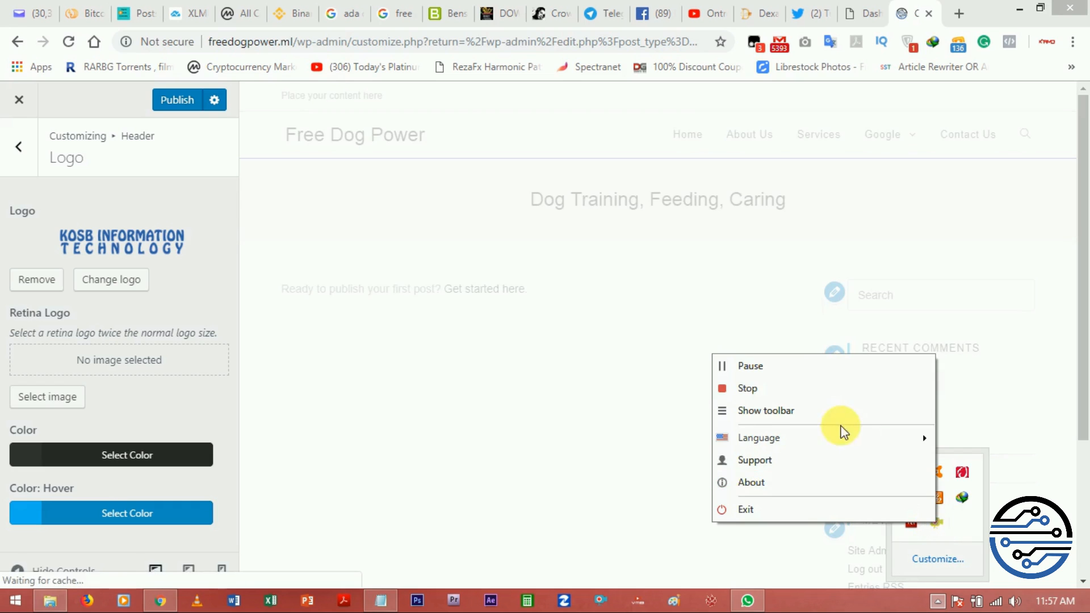
click(810, 372)
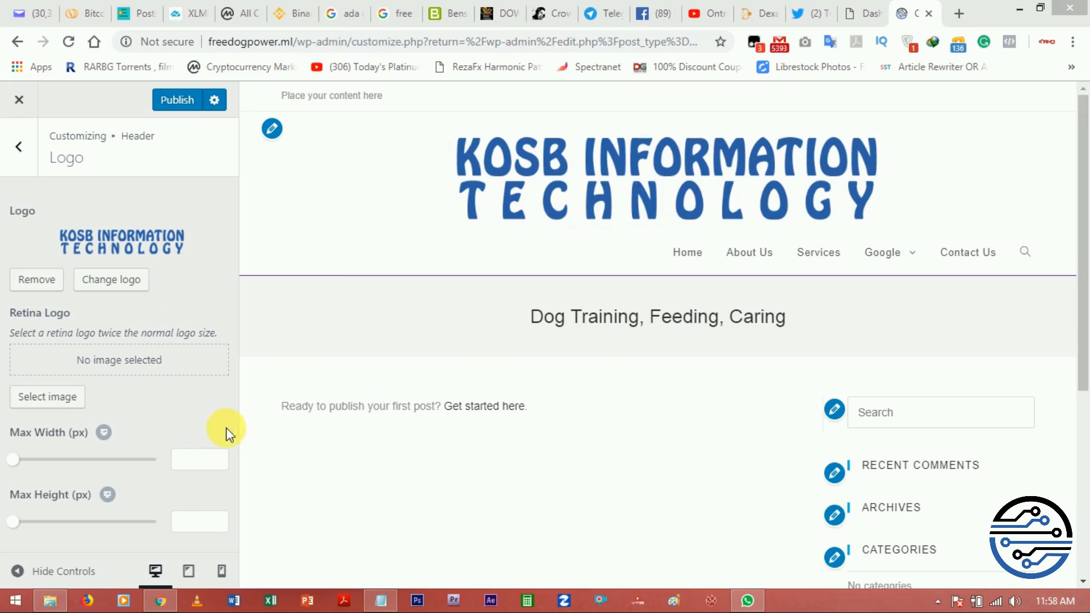
Step: Set the logo's maximum width to 337 px and its maximum height to 76 px
click(20, 460)
drag(33, 462, 115, 469)
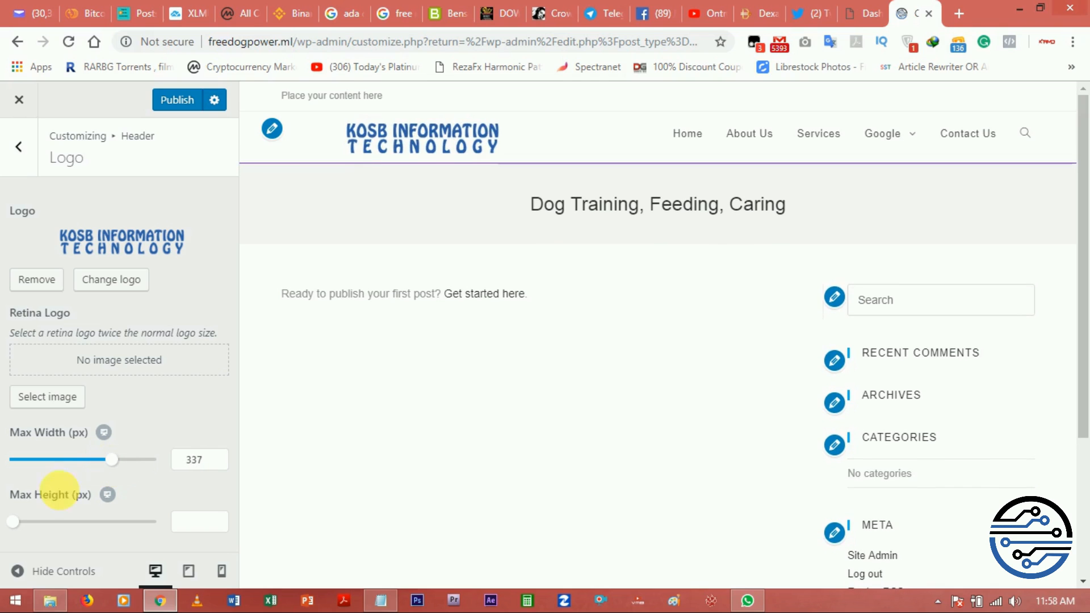
mouse_move(41, 523)
mouse_down()
mouse_move(75, 523)
mouse_move(27, 524)
mouse_up()
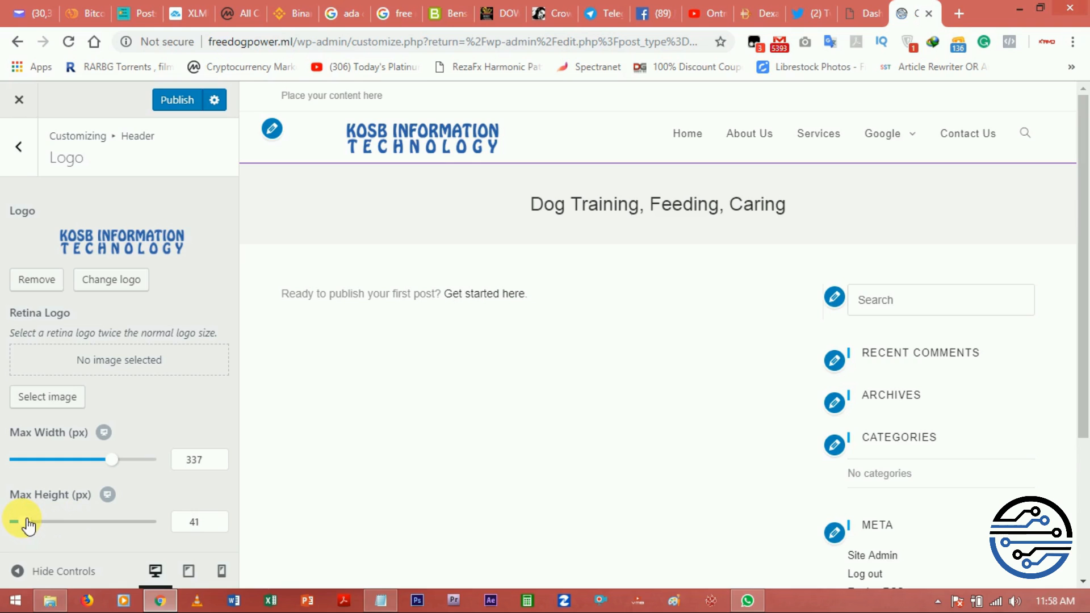
drag(27, 526, 39, 526)
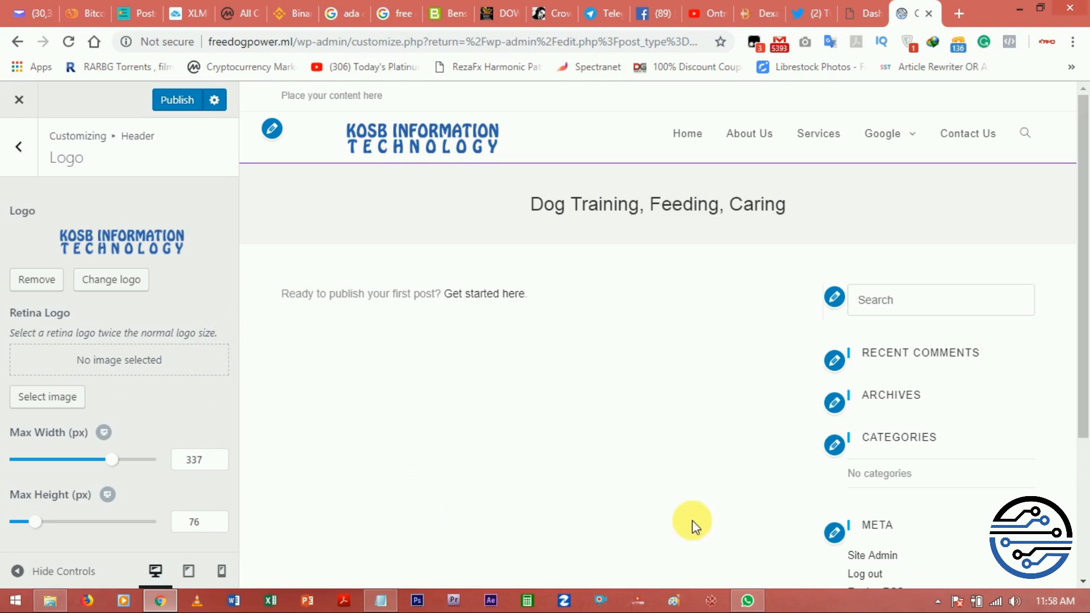
Step: Leave the logo settings and open the Menu section of the header
click(21, 149)
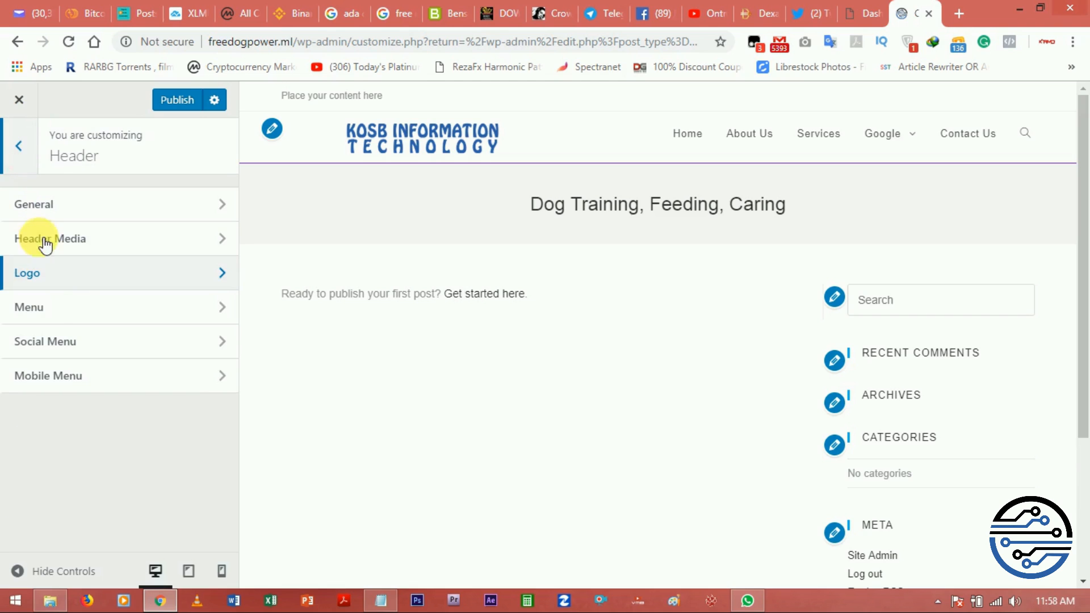
click(62, 308)
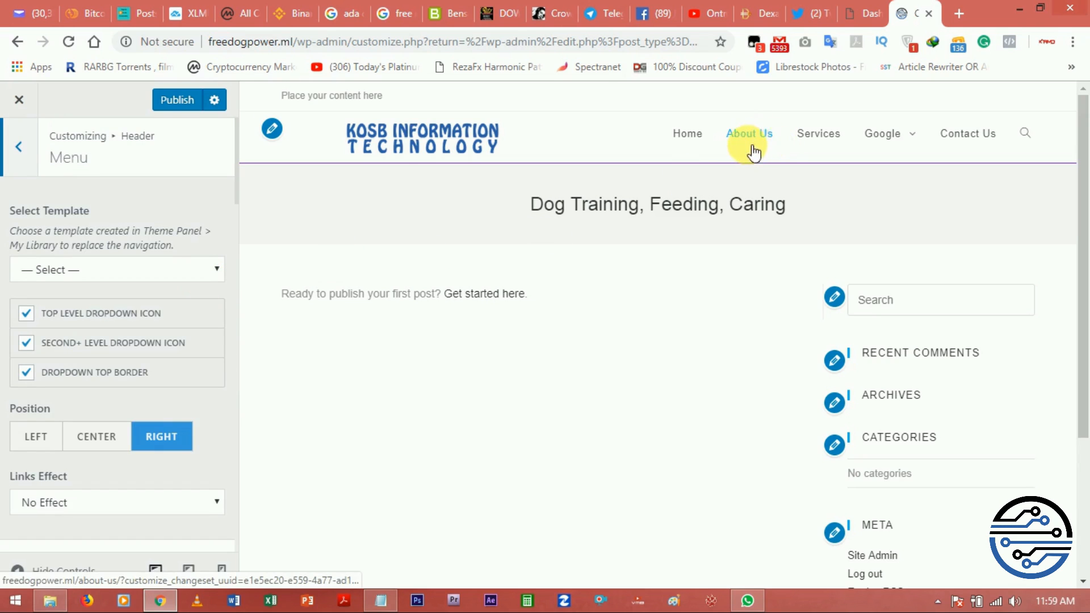
click(938, 602)
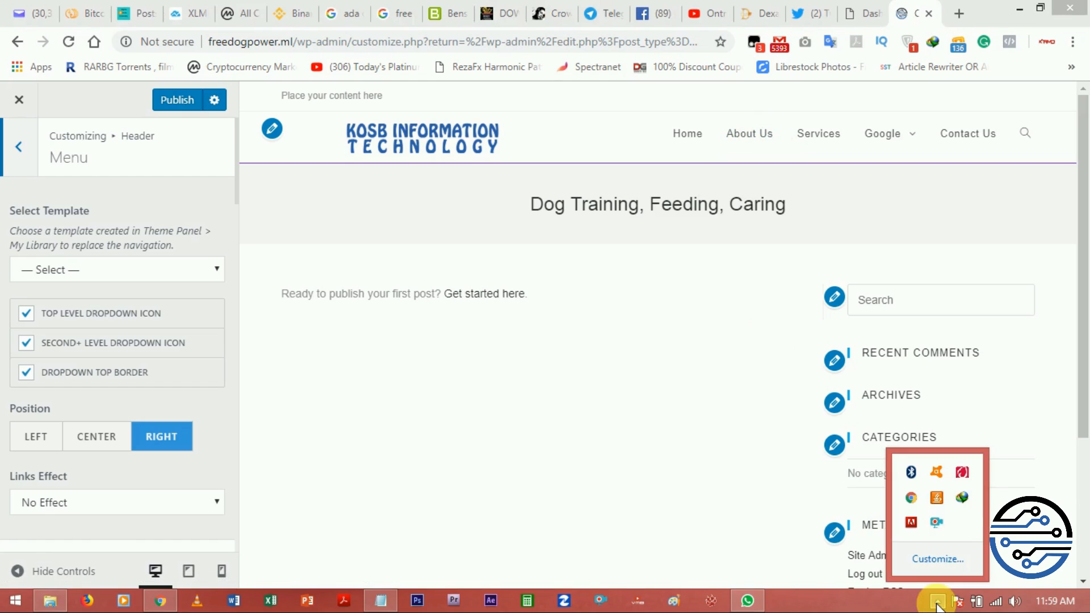
click(937, 602)
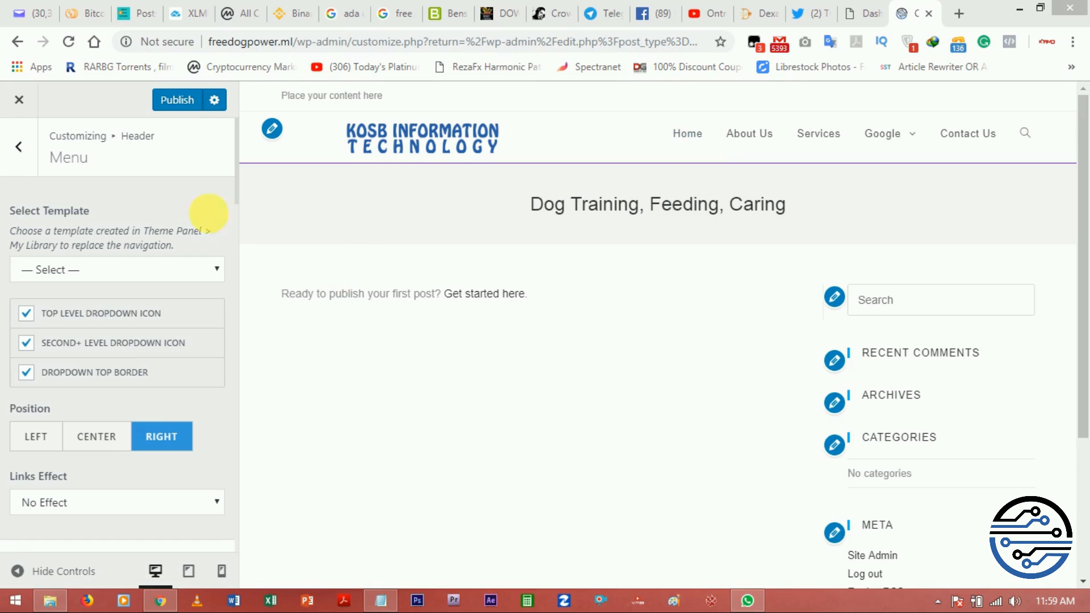
Step: Examine the menu's template choices, dropdown icon and top border options, and check the Google submenu in the preview
click(219, 272)
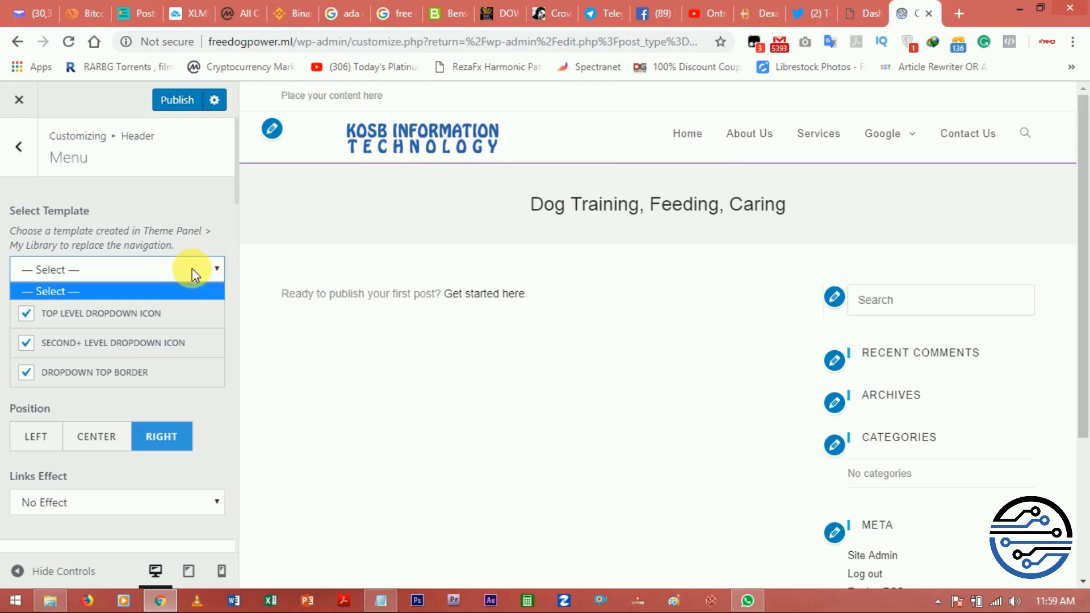
click(206, 243)
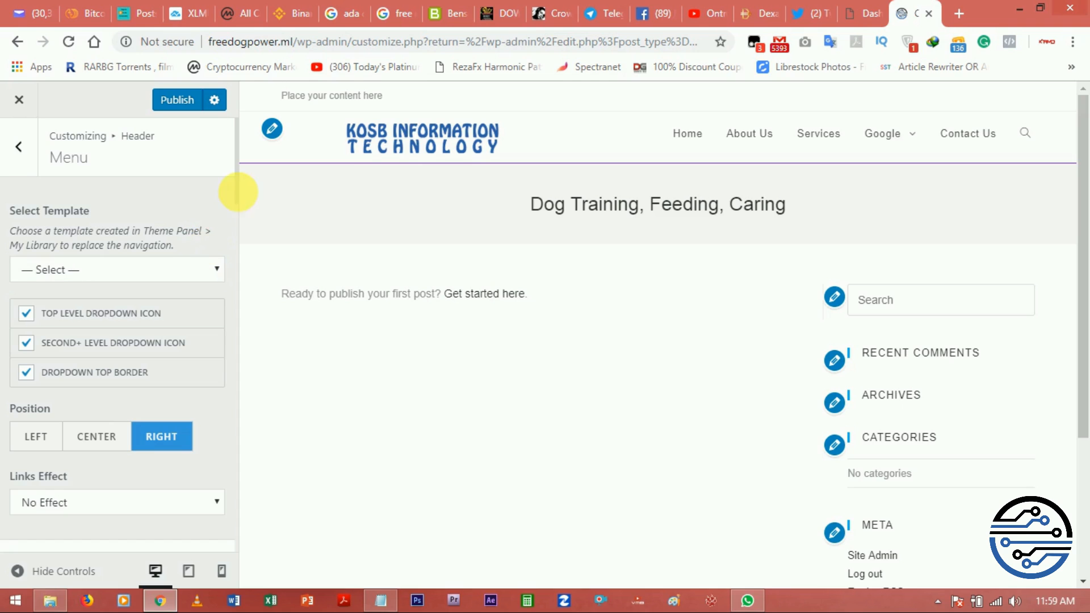
scroll(224, 199, down, 2)
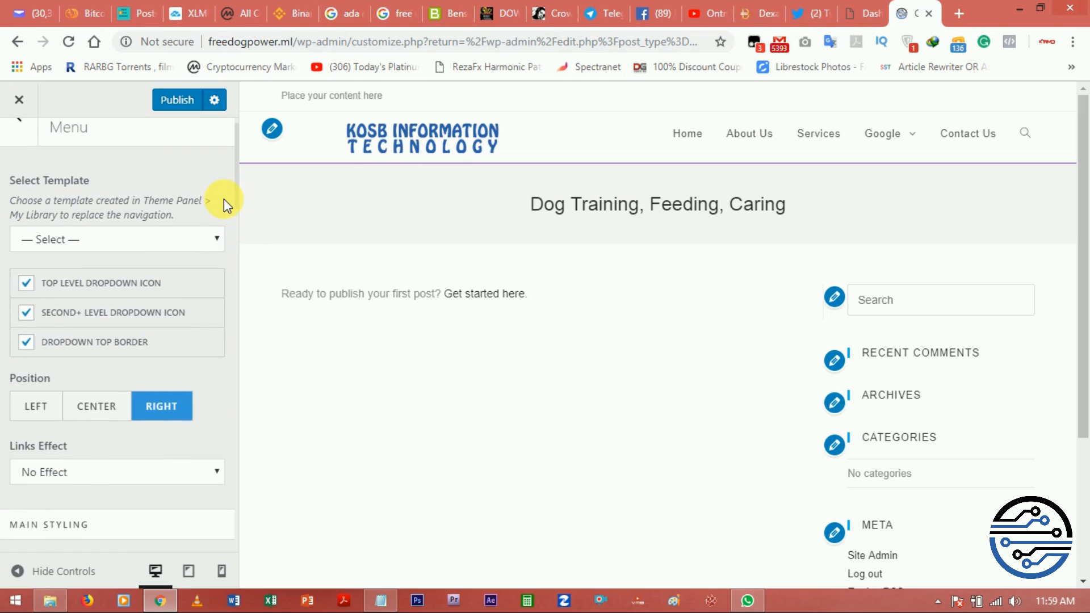
scroll(223, 199, down, 2)
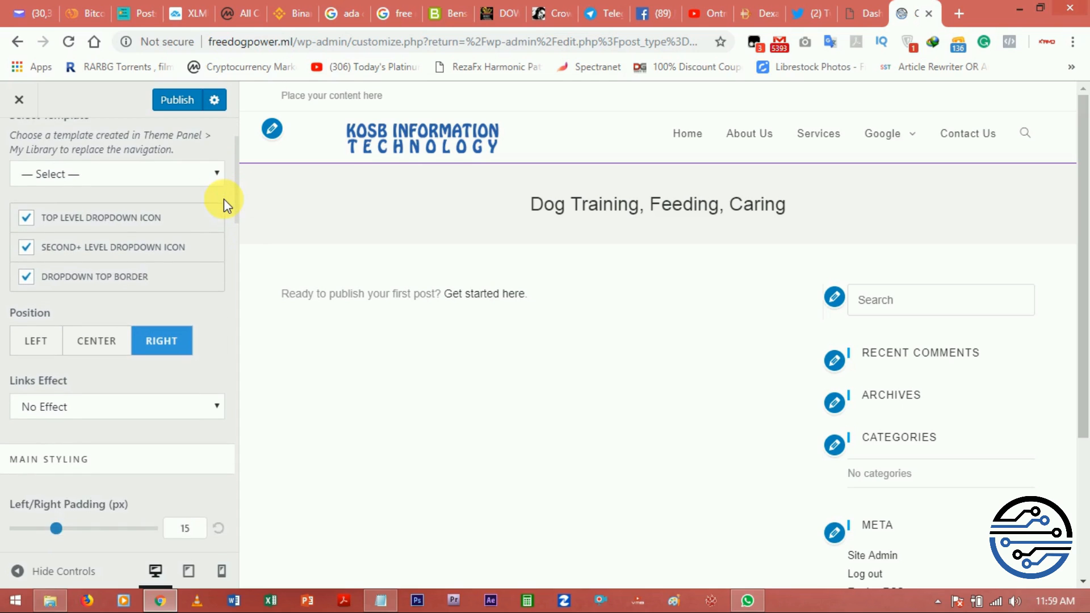
scroll(224, 199, up, 2)
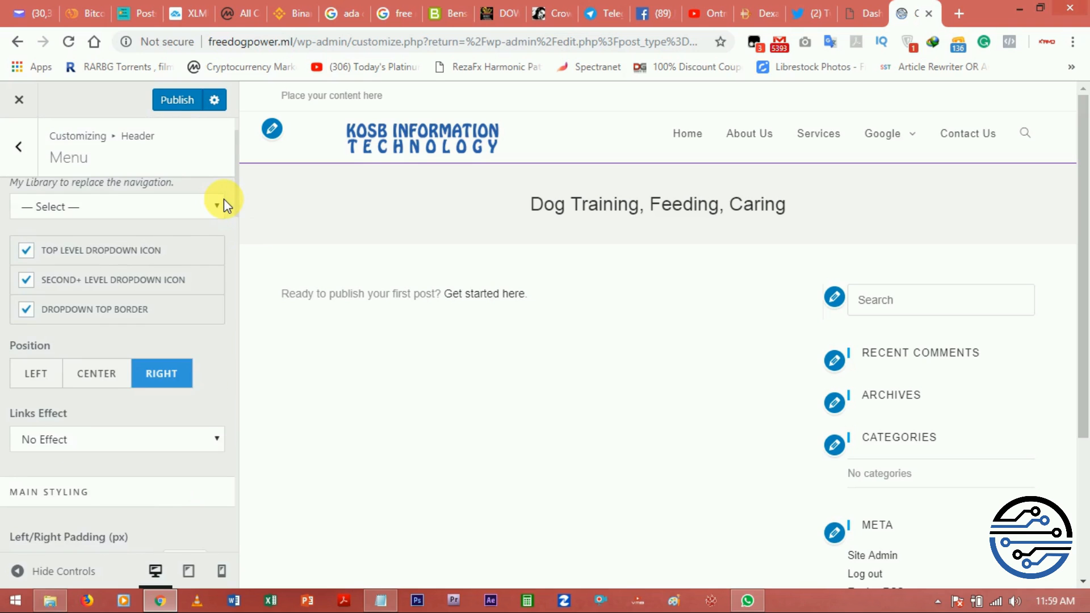
scroll(224, 199, up, 1)
scroll(224, 199, down, 3)
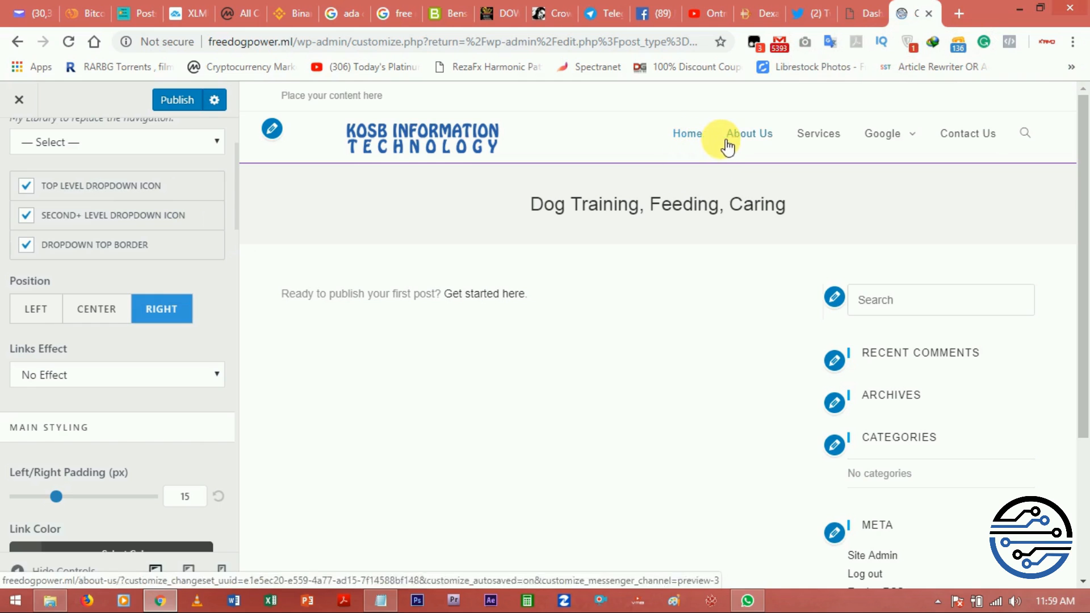
mouse_move(907, 151)
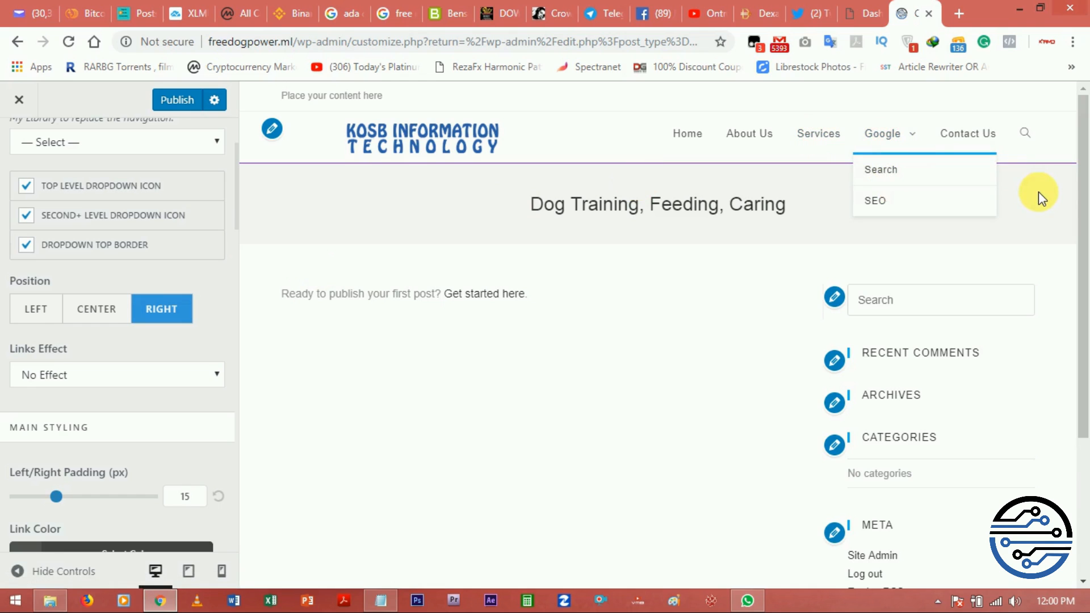
click(211, 291)
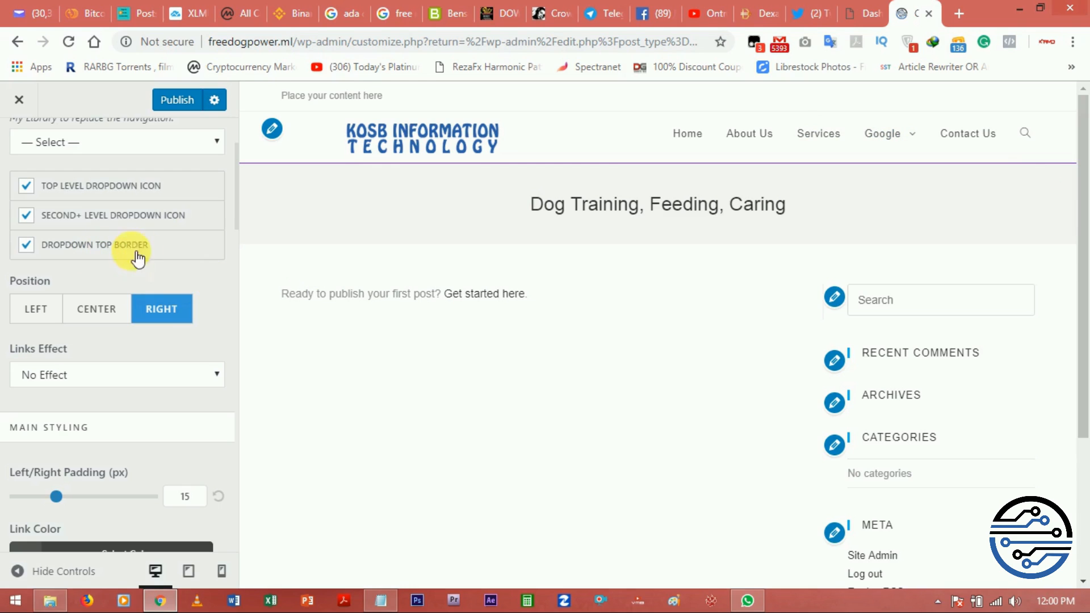
mouse_move(900, 141)
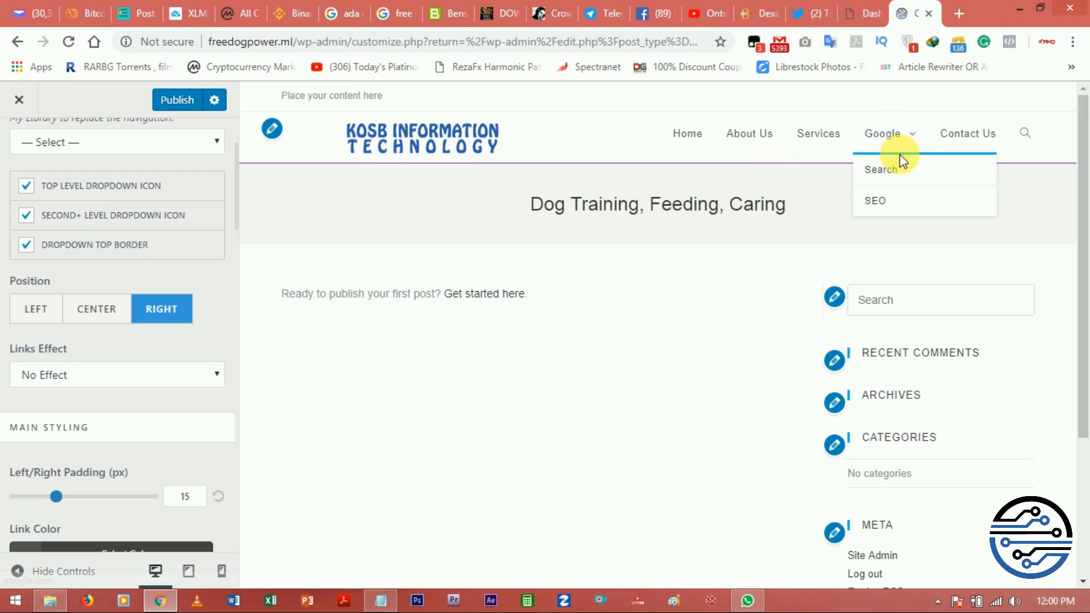
click(218, 284)
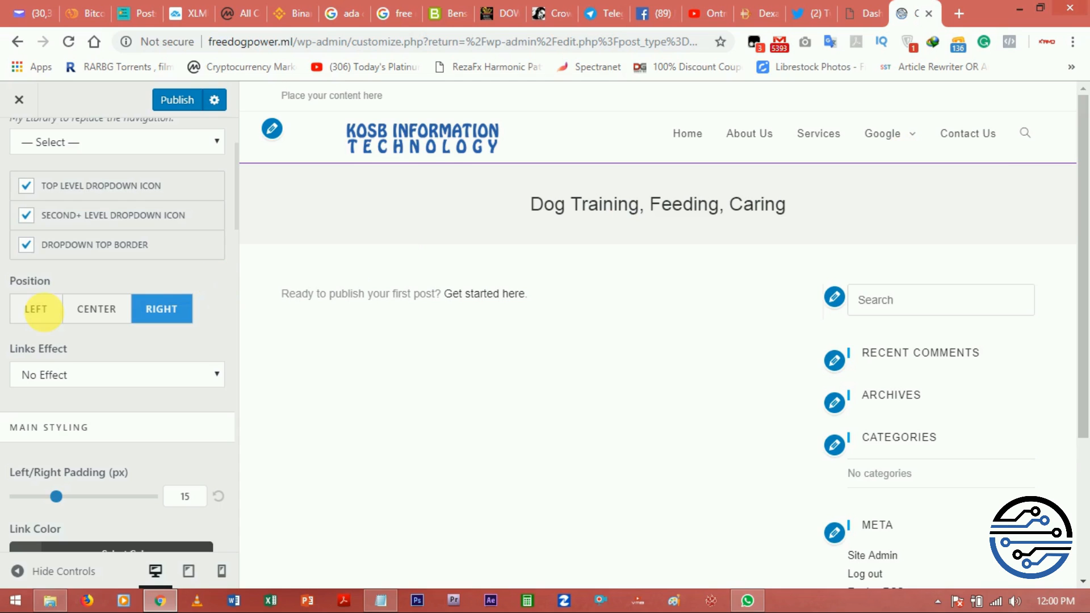
Step: Try the Left and Center menu positions, and return the position to Right
click(41, 313)
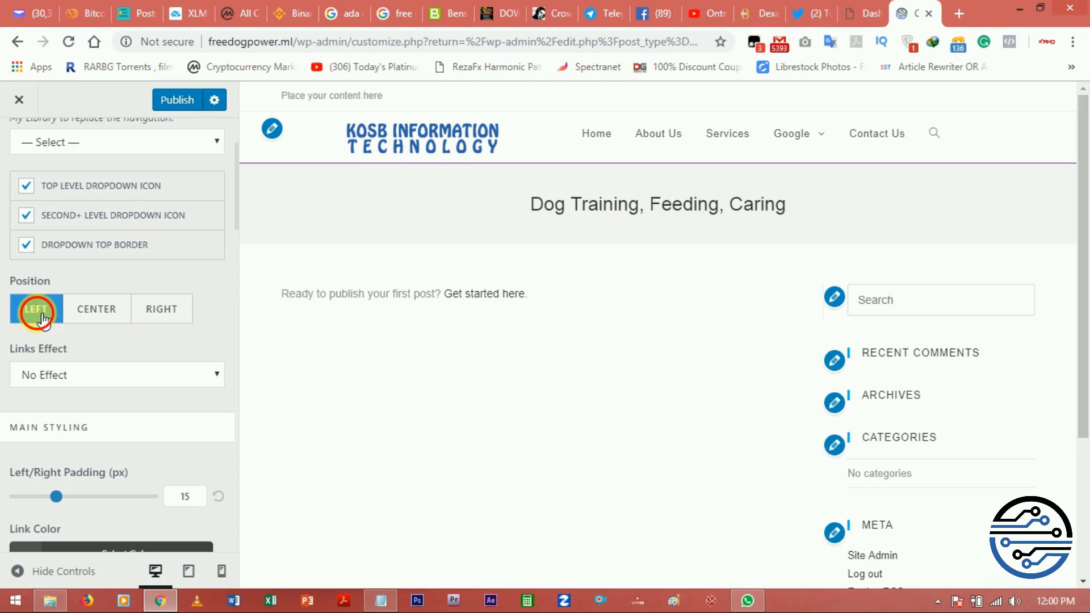
click(101, 319)
click(154, 311)
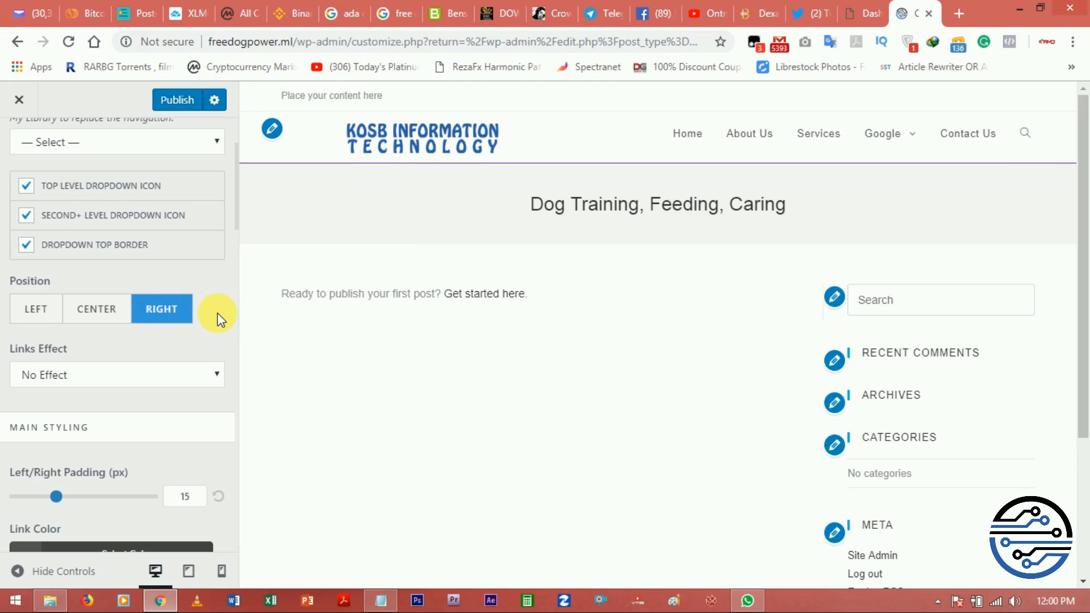
Step: Set the menu's links effect to Circular Reveal and check it on the navigation links in the preview
scroll(218, 325, down, 2)
scroll(218, 326, down, 1)
click(212, 255)
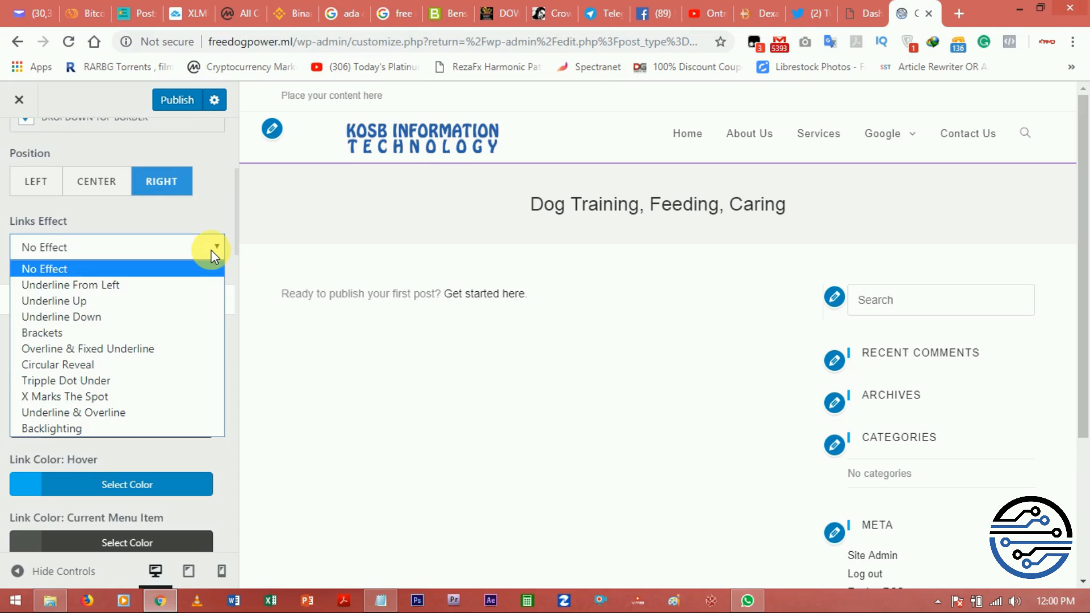
click(183, 365)
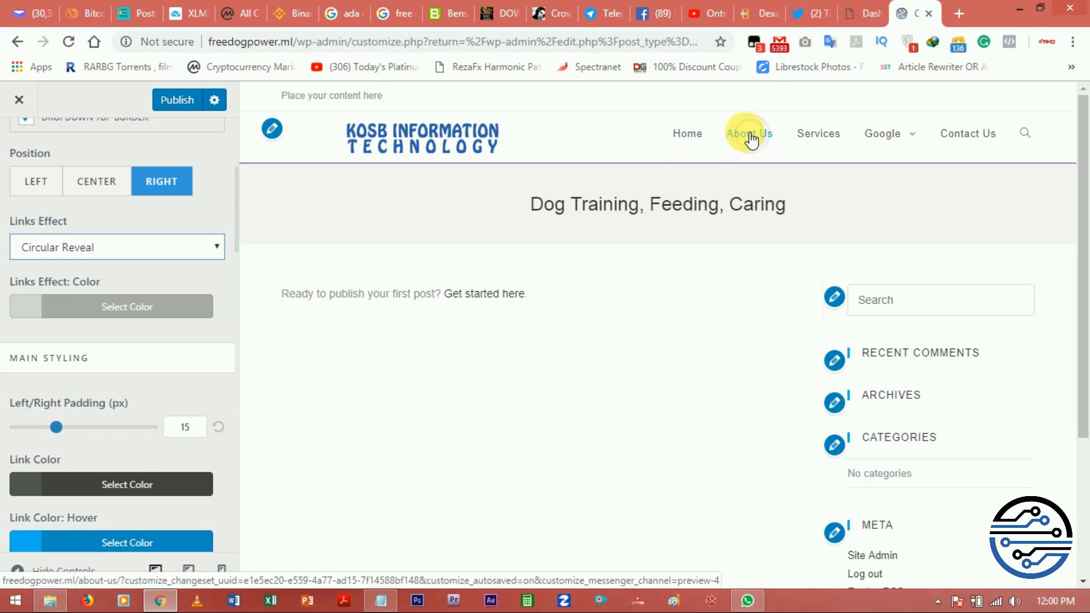
Step: Set the links effect color to the red preset #dd3333 and close the color picker
click(43, 312)
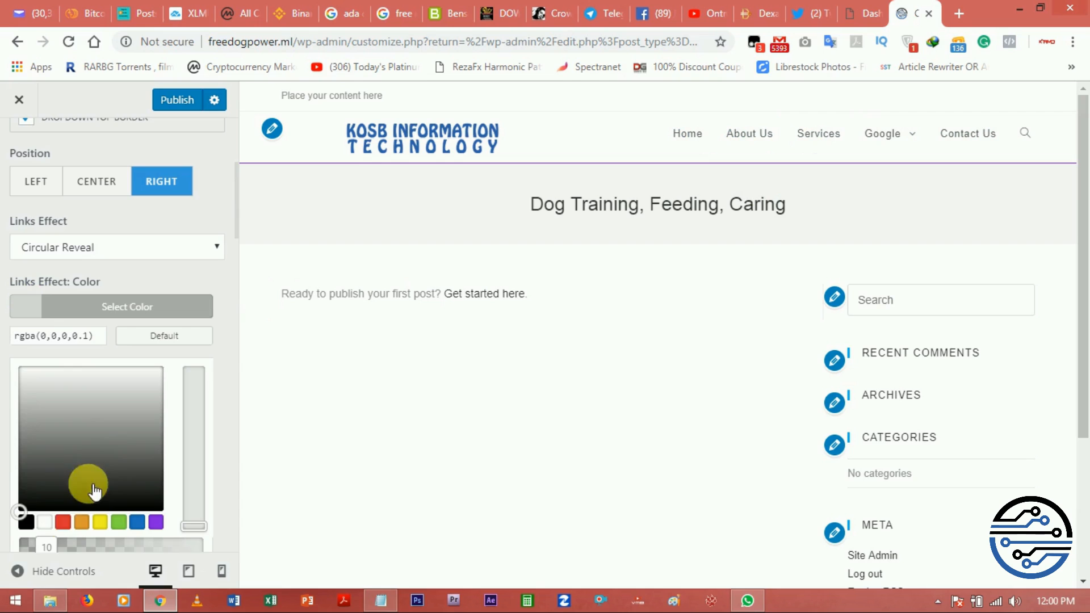
click(64, 521)
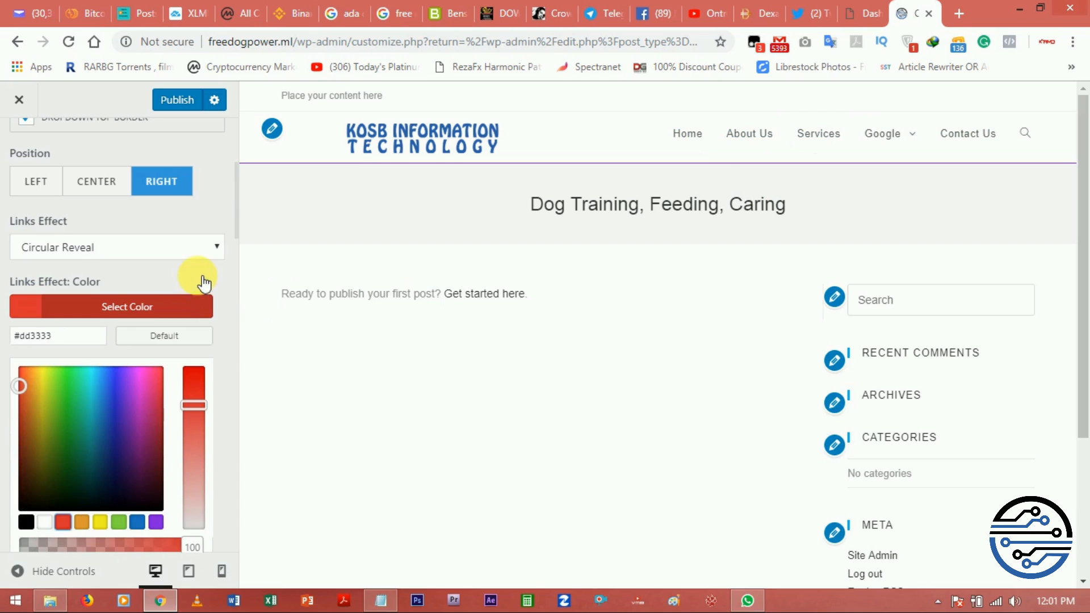
click(227, 283)
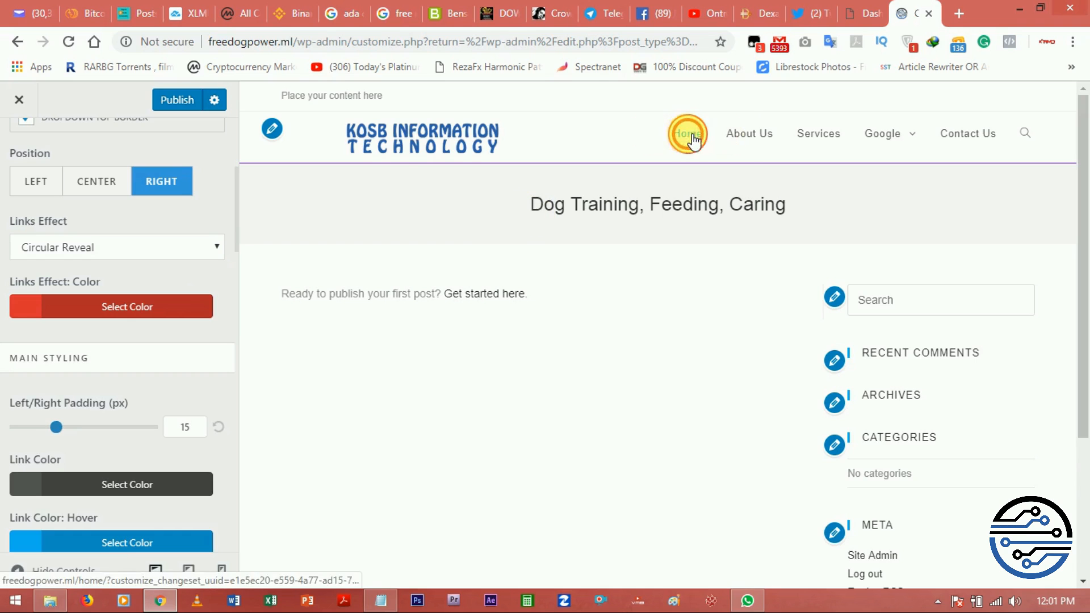
Step: Set the main link color of the menu to dark blue #001f91
click(889, 134)
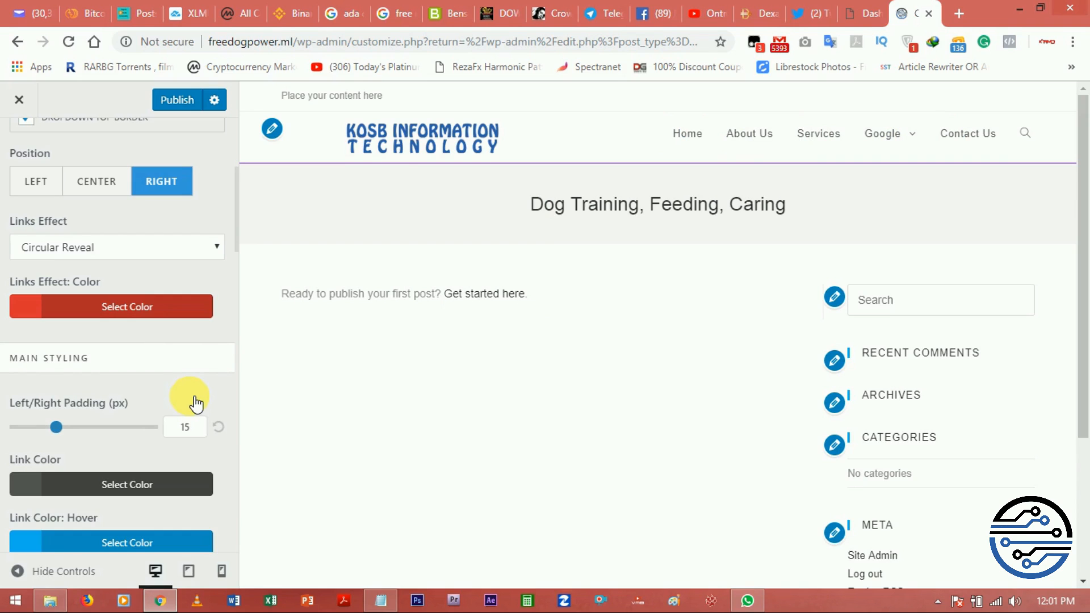
click(214, 385)
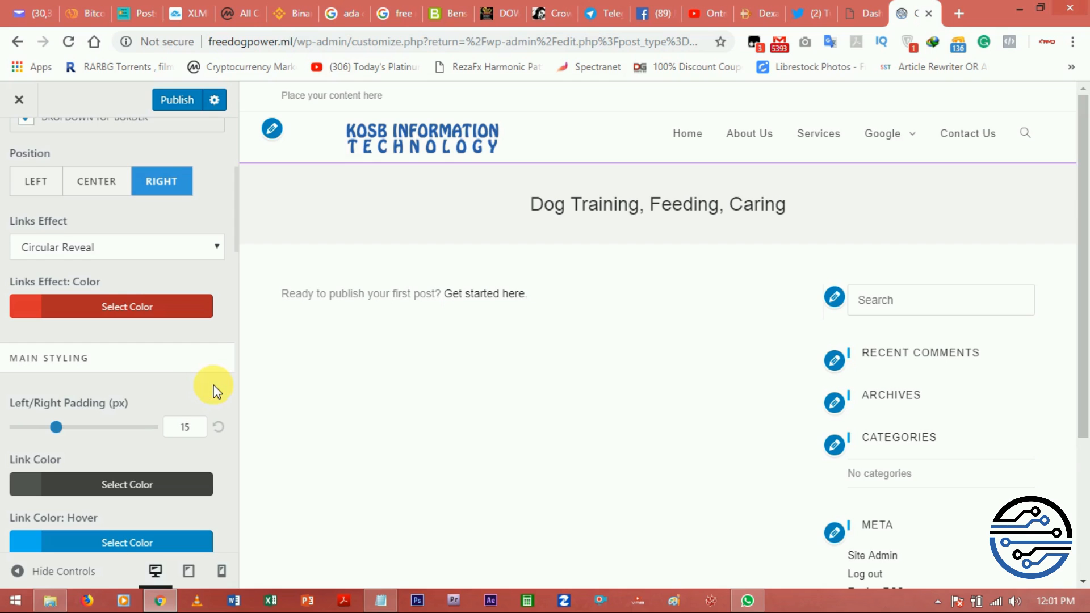
scroll(214, 385, down, 3)
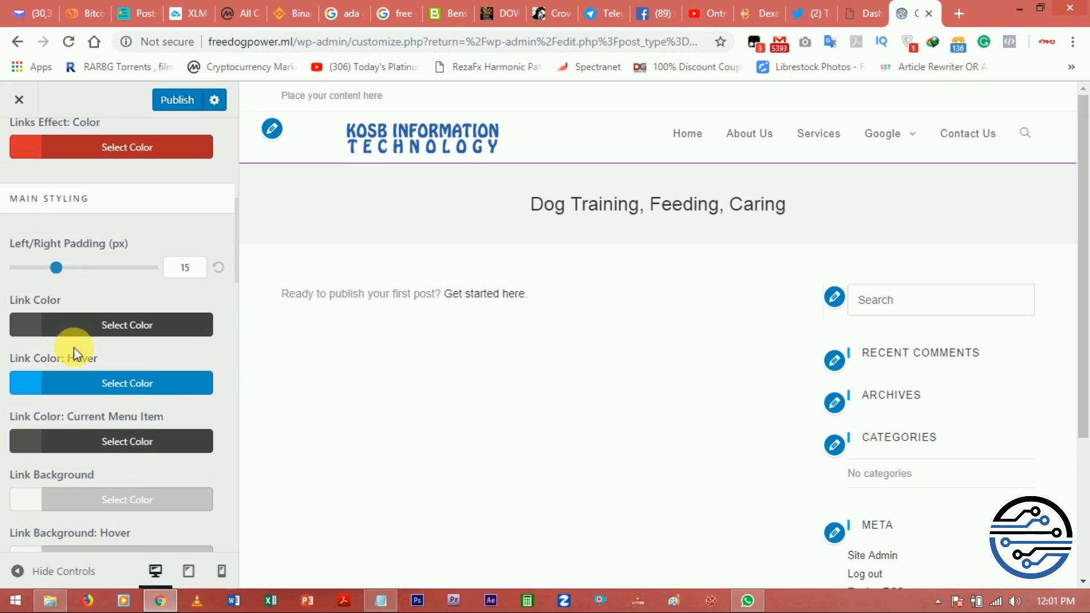
click(45, 335)
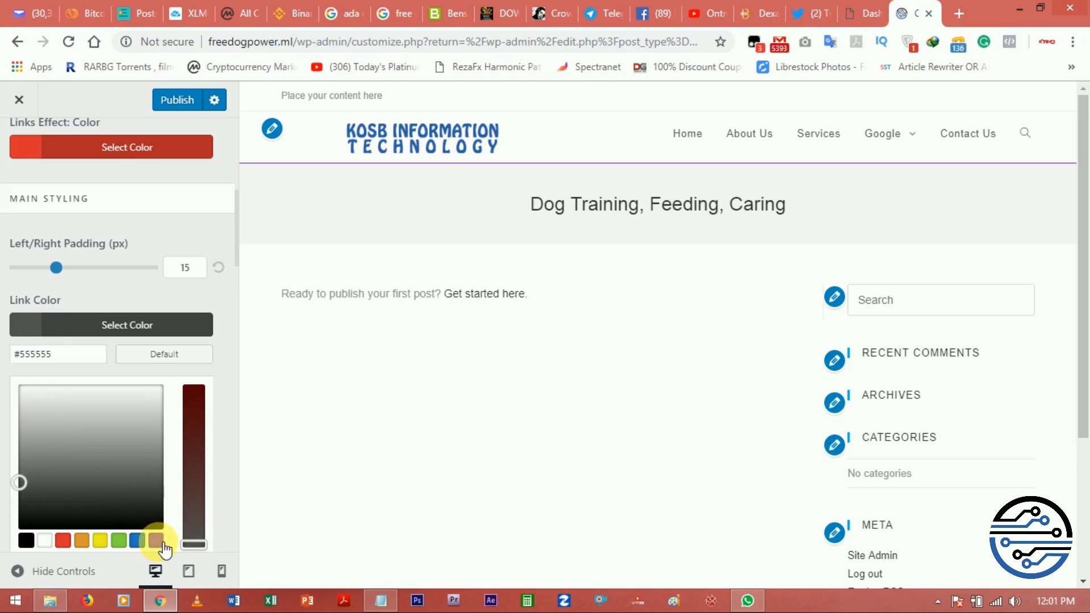
click(194, 540)
drag(202, 408, 206, 394)
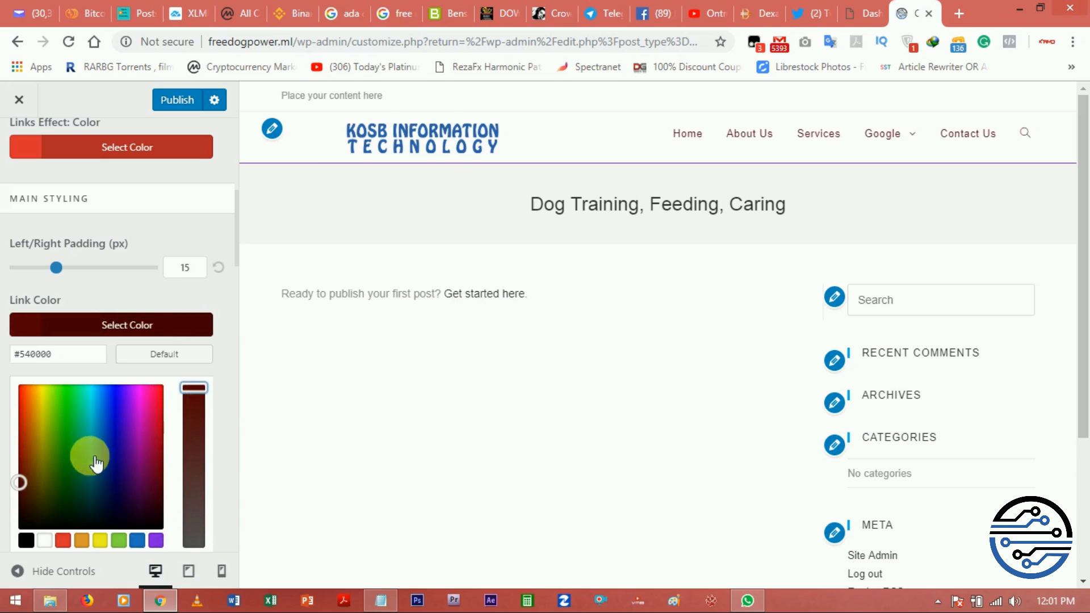
mouse_move(120, 442)
mouse_down()
mouse_move(111, 439)
mouse_move(120, 489)
mouse_up()
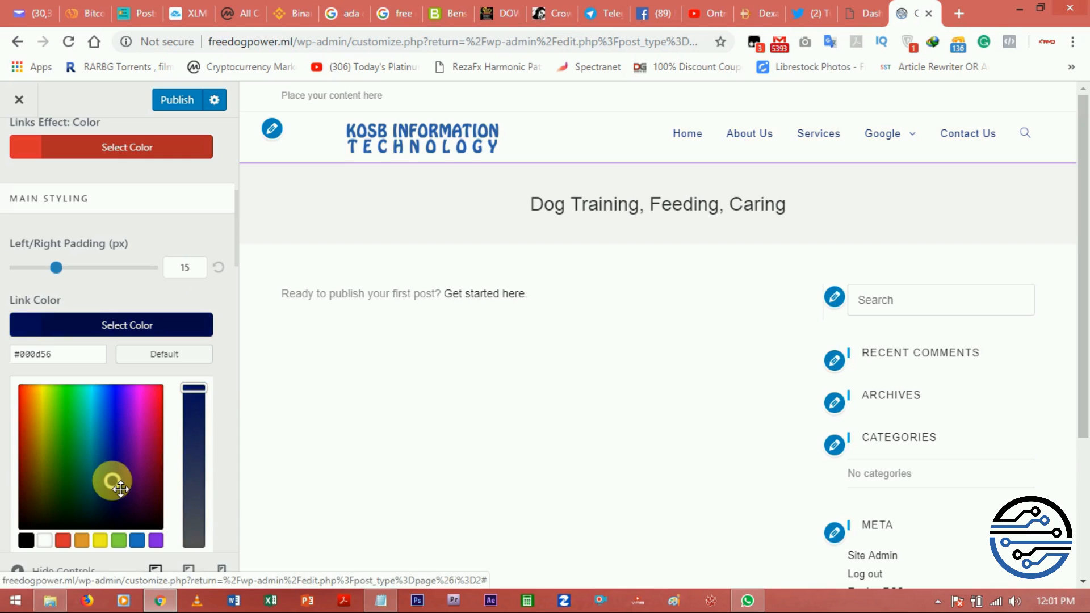
drag(123, 487, 121, 470)
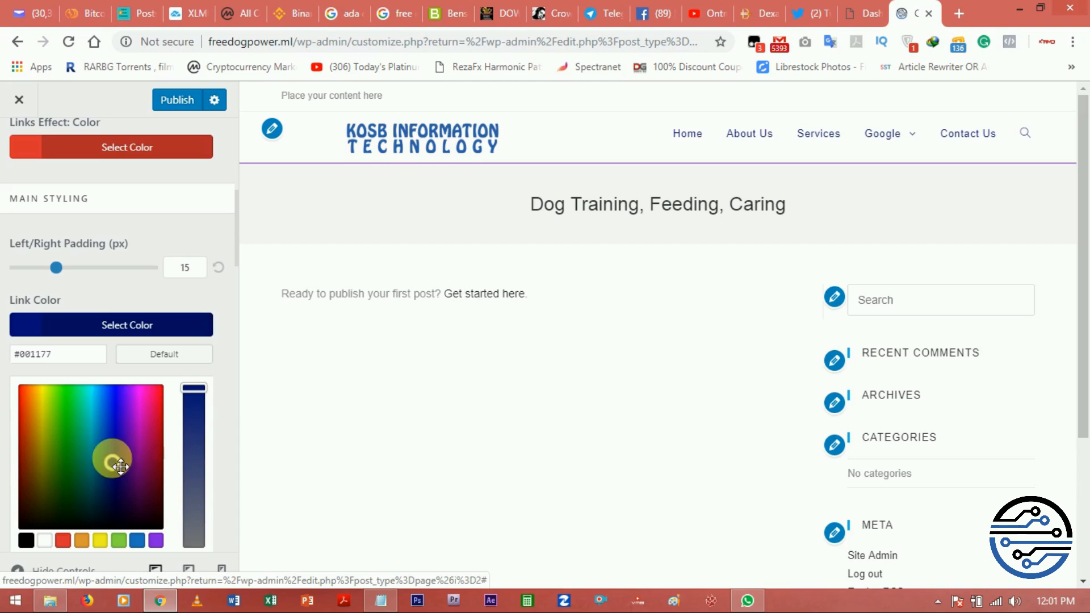
click(112, 448)
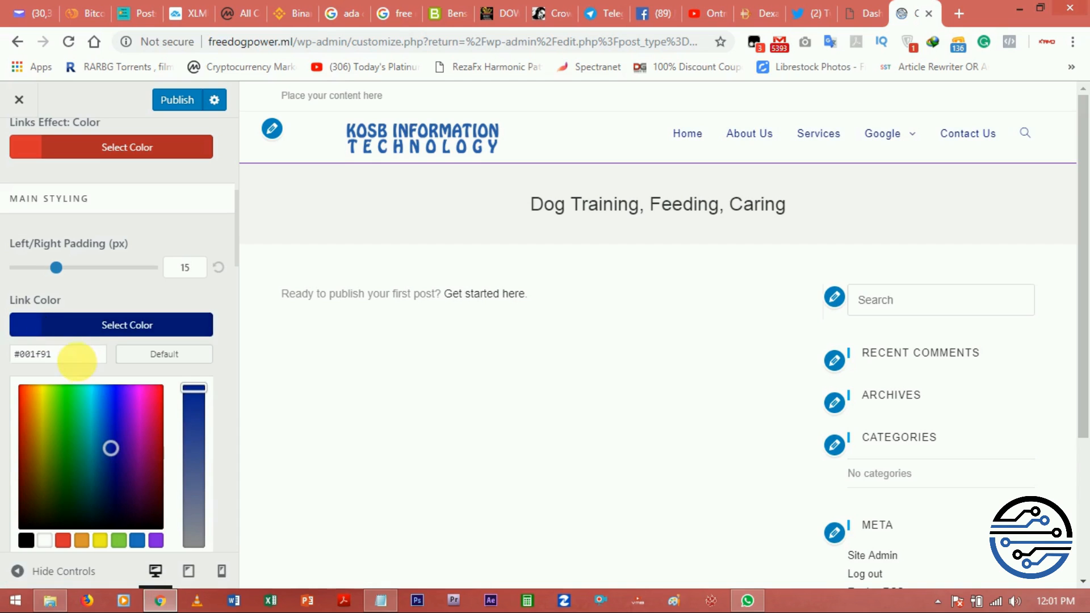
Step: Copy the link color's hex code #001f91 and close the color picker
click(69, 362)
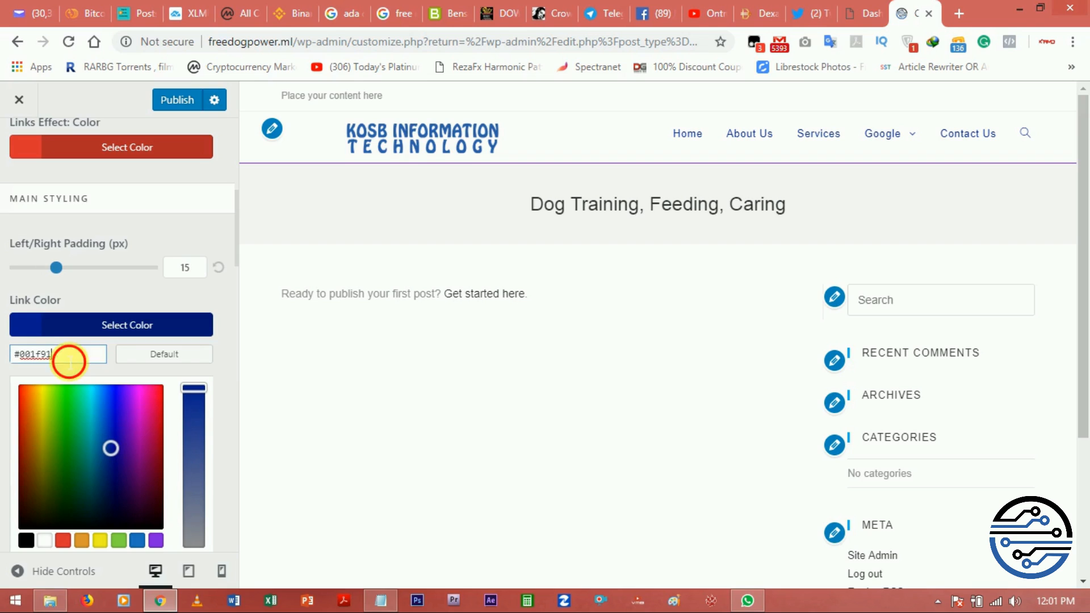
right_click(26, 355)
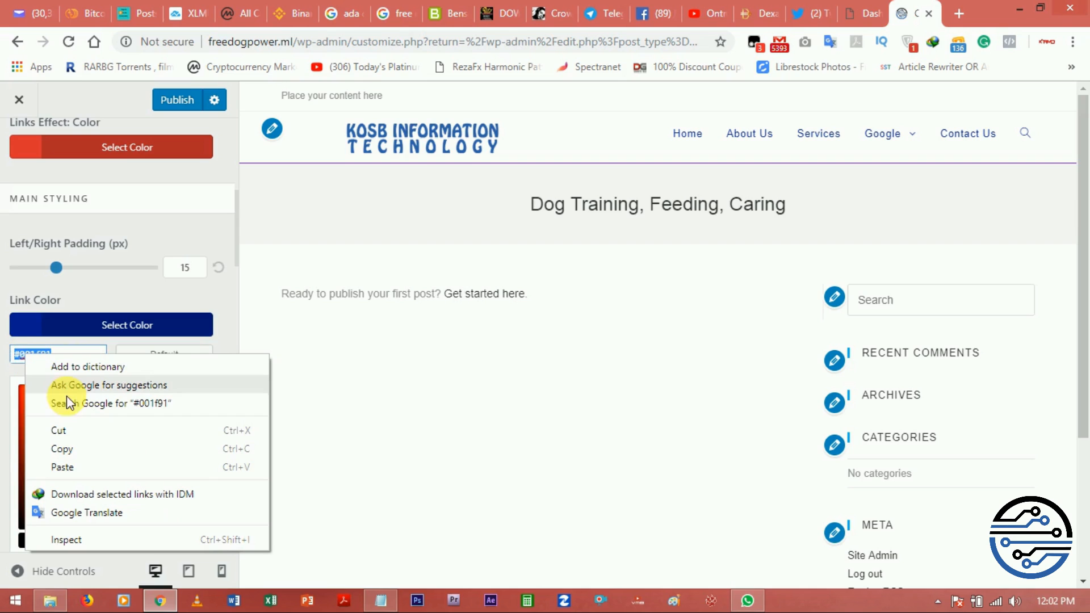
click(76, 449)
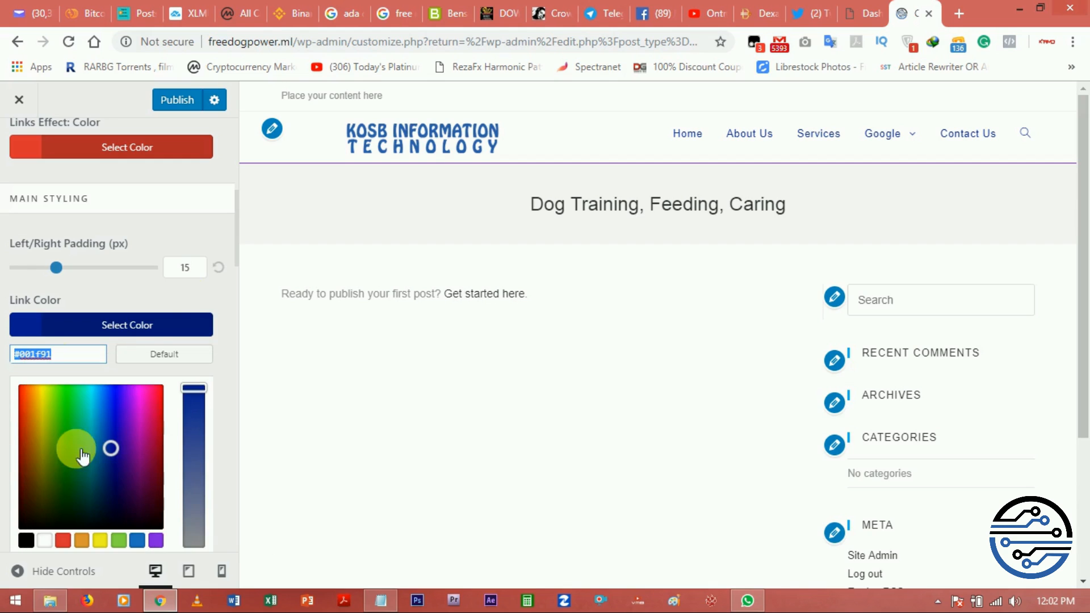
click(226, 286)
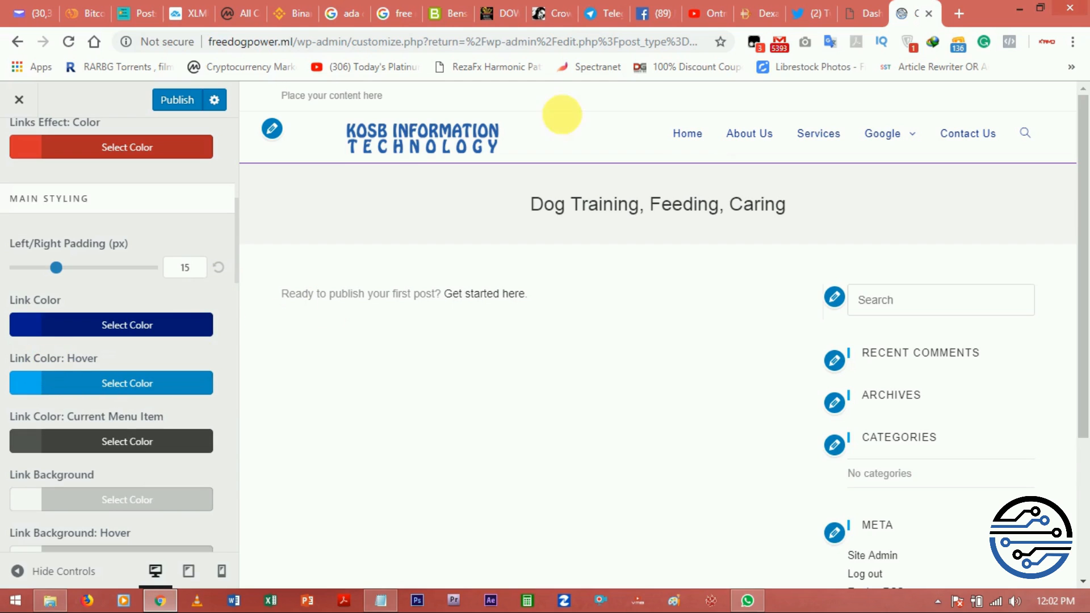
Step: Set the link hover color to the black preset #000000 and check it on the Home and About Us links in the preview
click(703, 142)
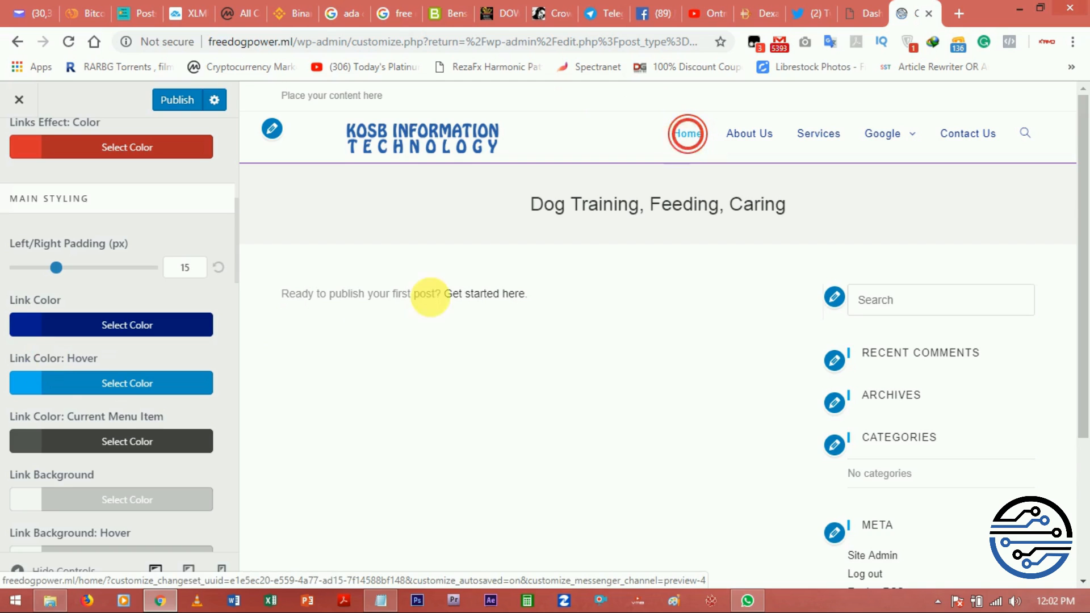
click(146, 387)
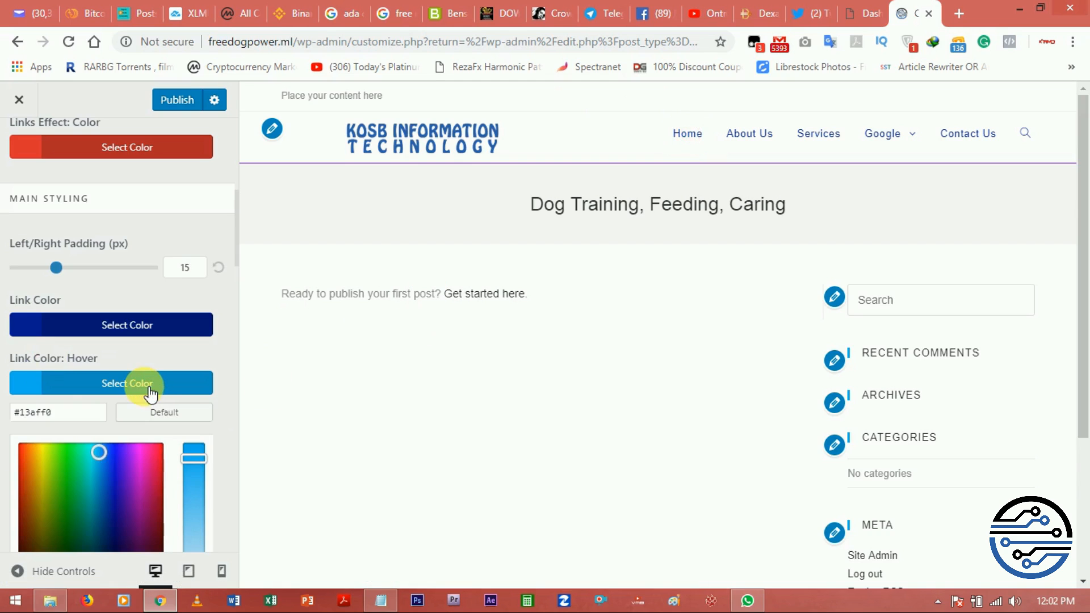
scroll(227, 431, down, 3)
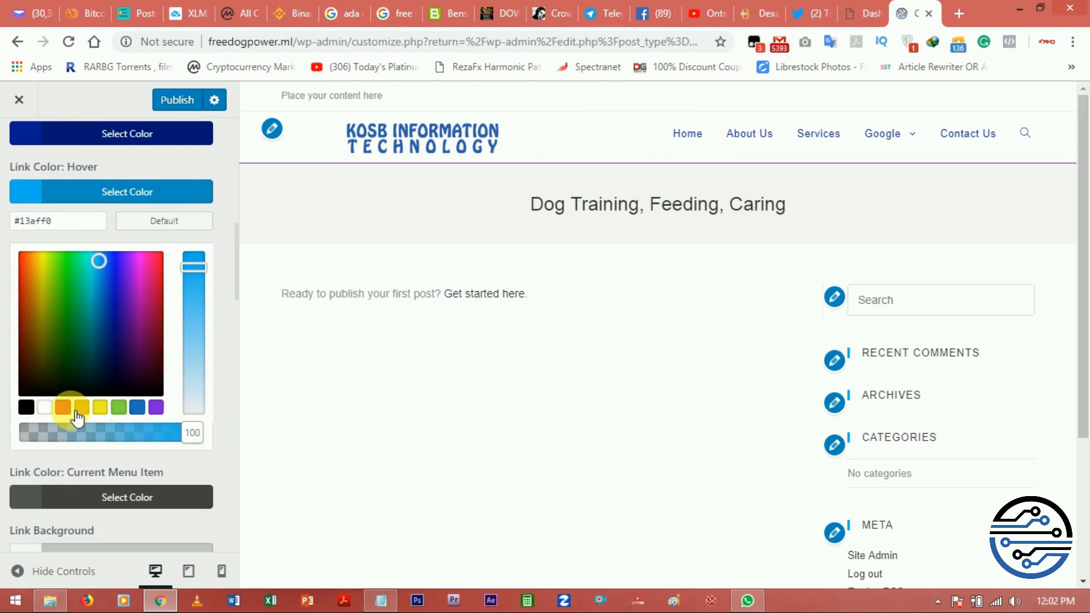
click(26, 407)
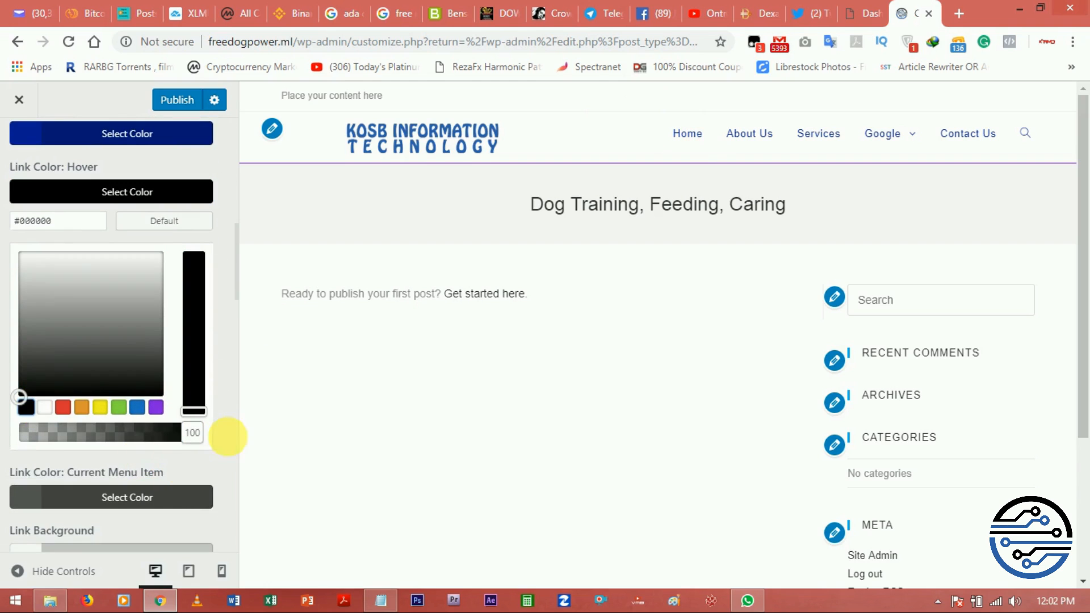
click(227, 438)
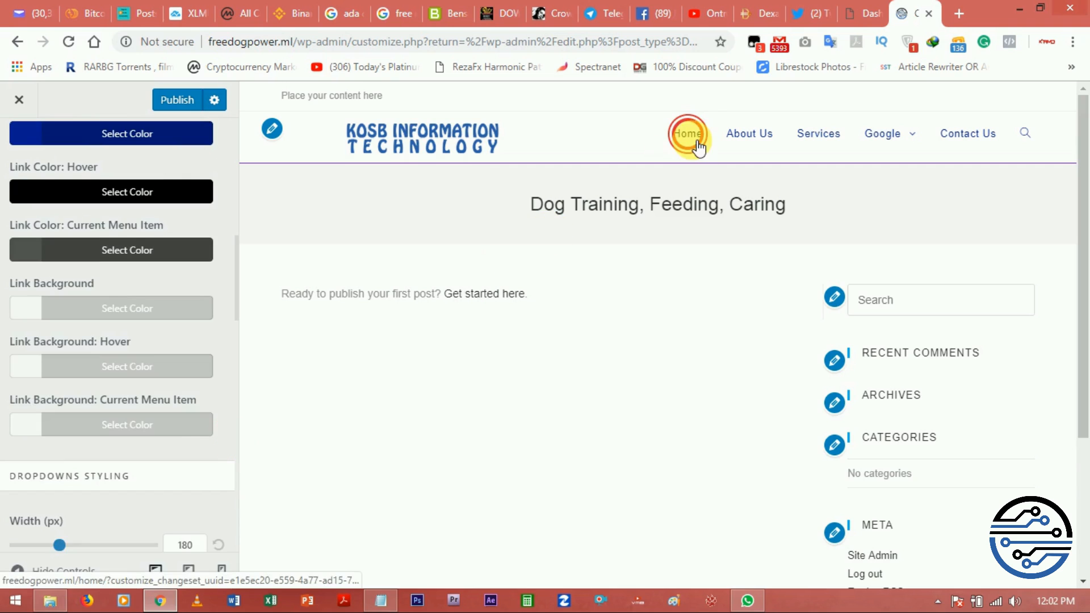
click(757, 140)
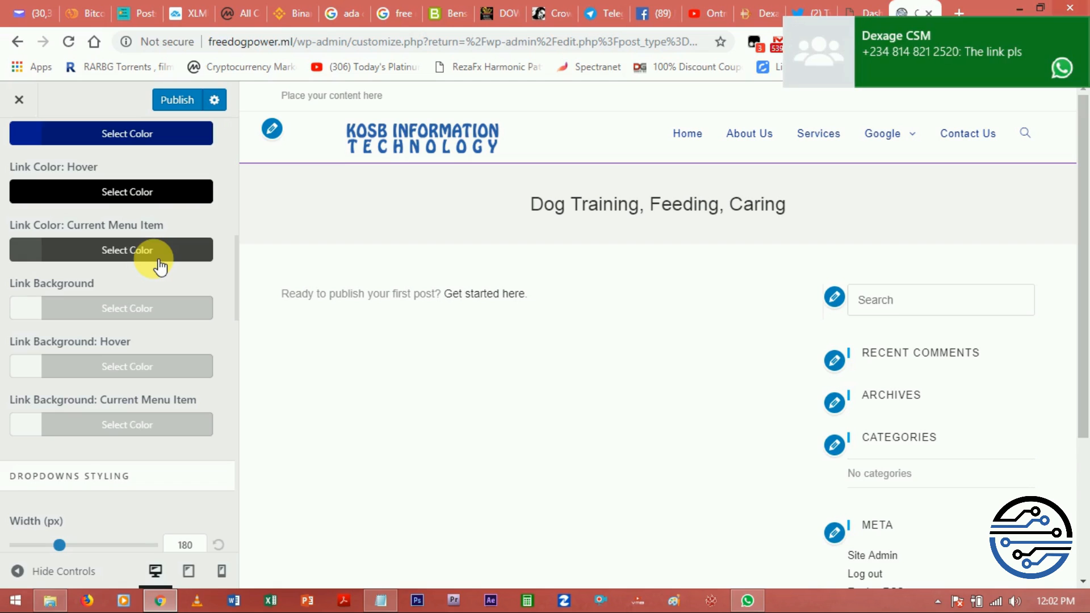
Step: Try the yellow preset #eeee22 for the current menu item's link color, settle on orange #dd9933, and close the color picker
click(135, 250)
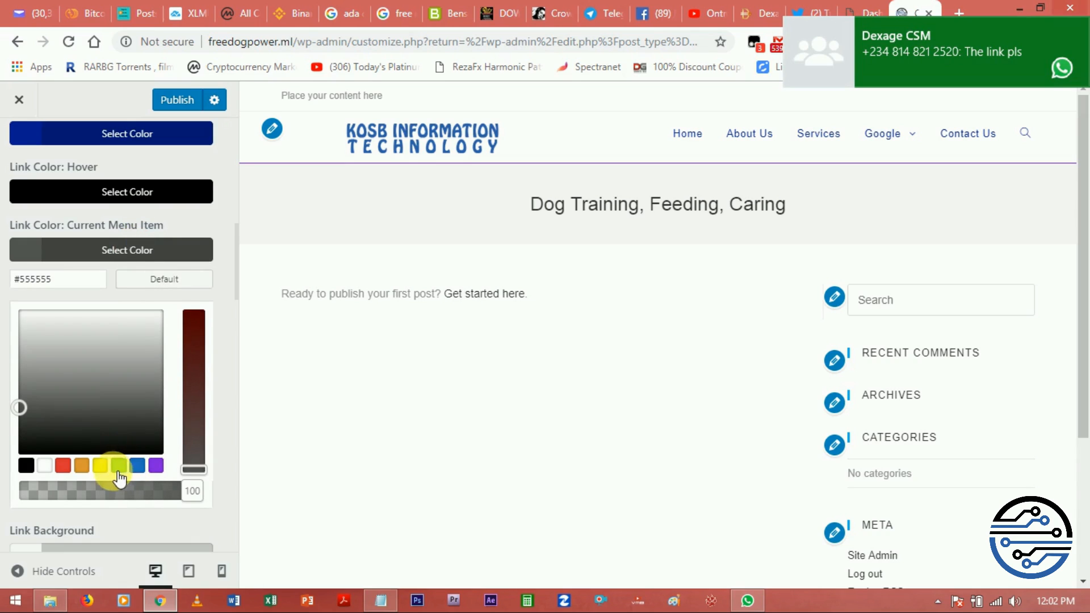
click(100, 469)
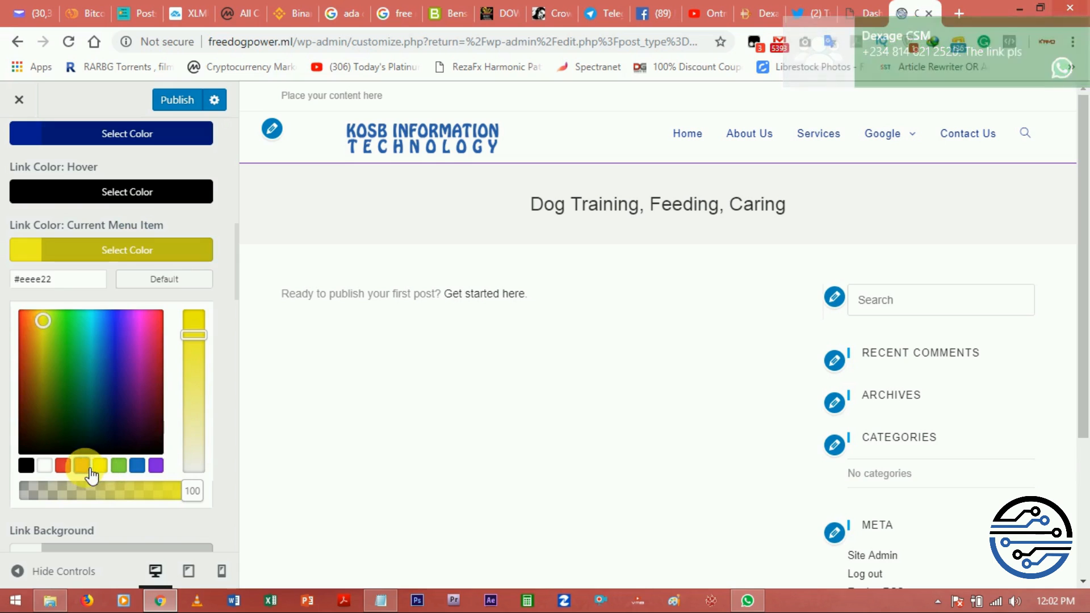
click(85, 467)
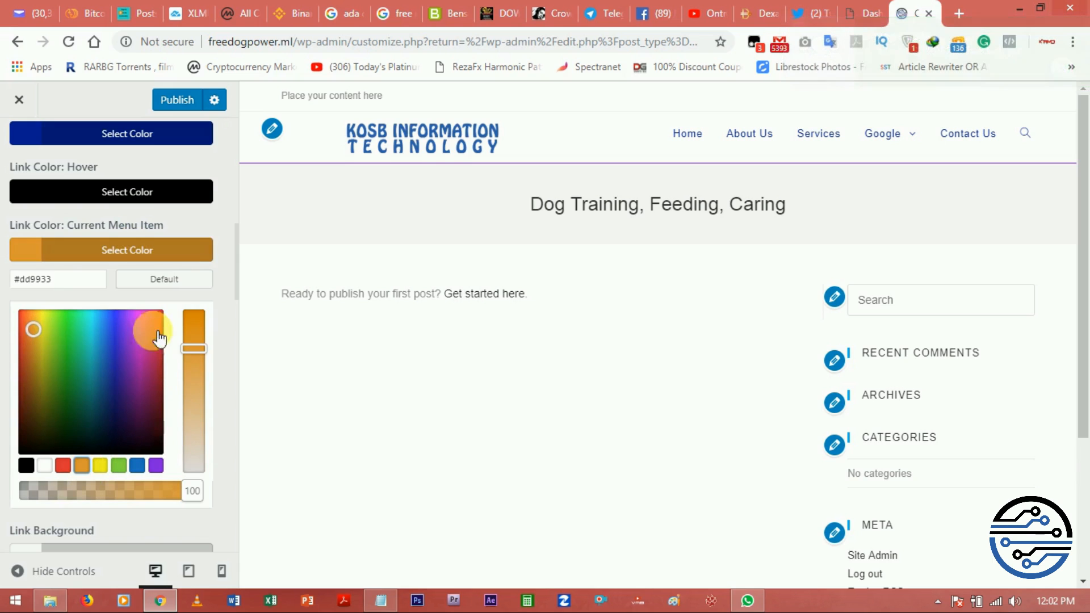
click(231, 280)
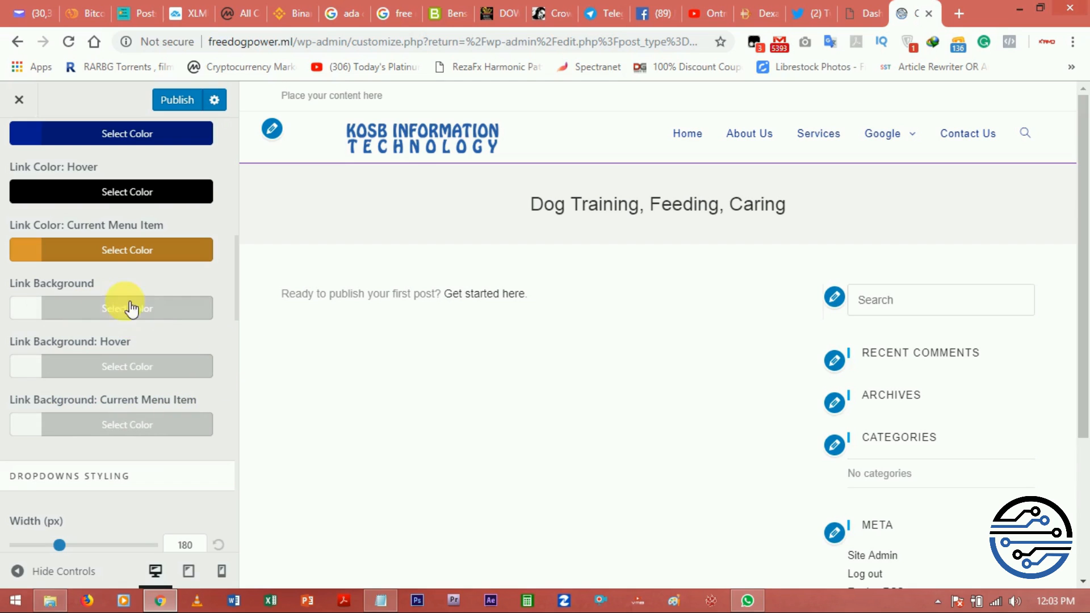
Step: Set the link background hover color to the purple preset #8224e3 and check it on the navigation links in the preview
click(688, 134)
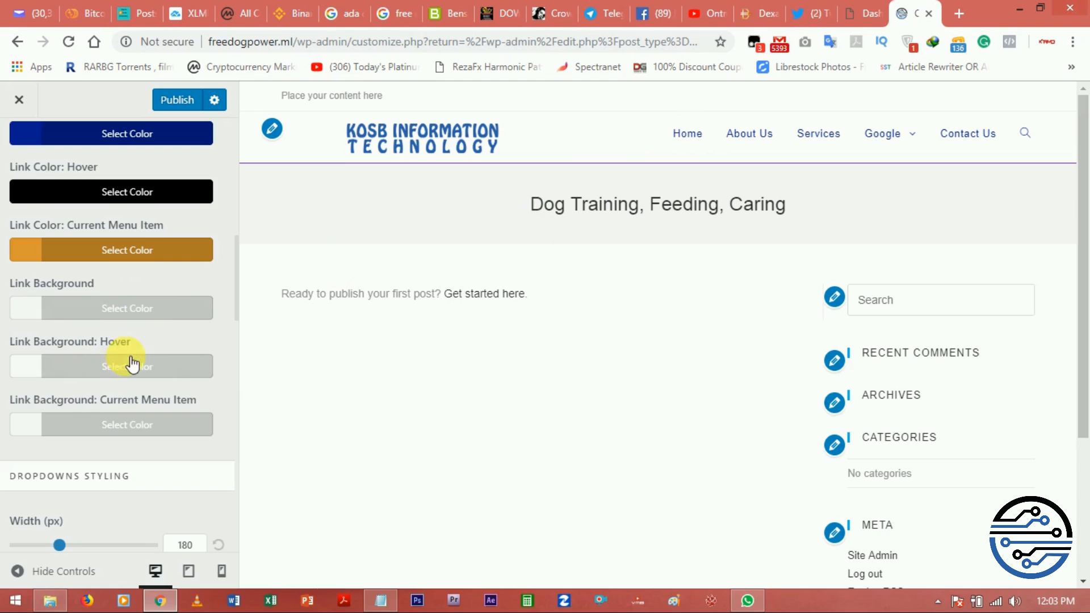
click(688, 139)
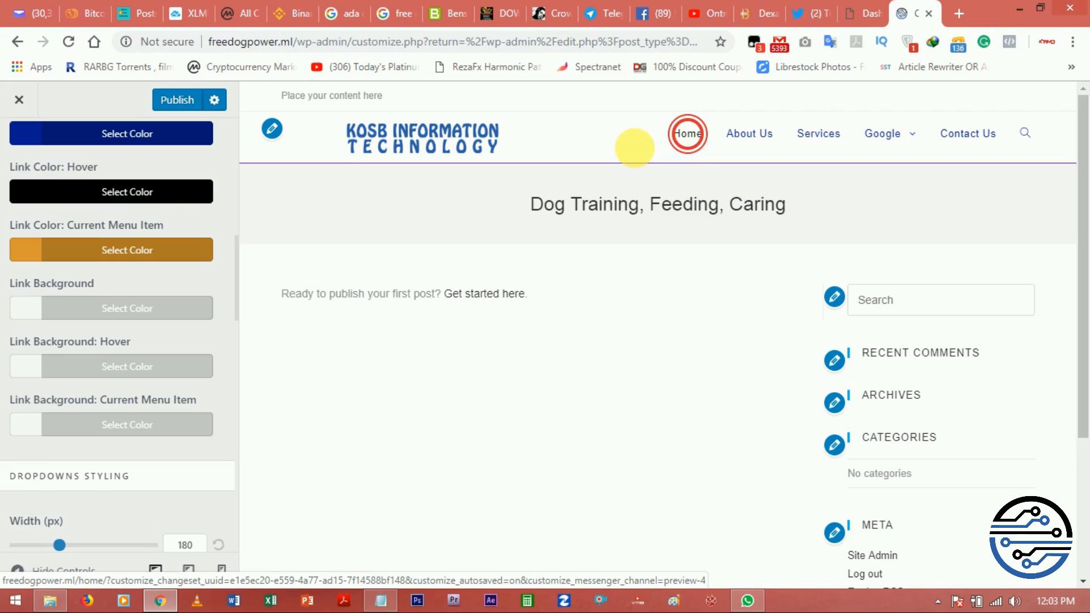
click(117, 369)
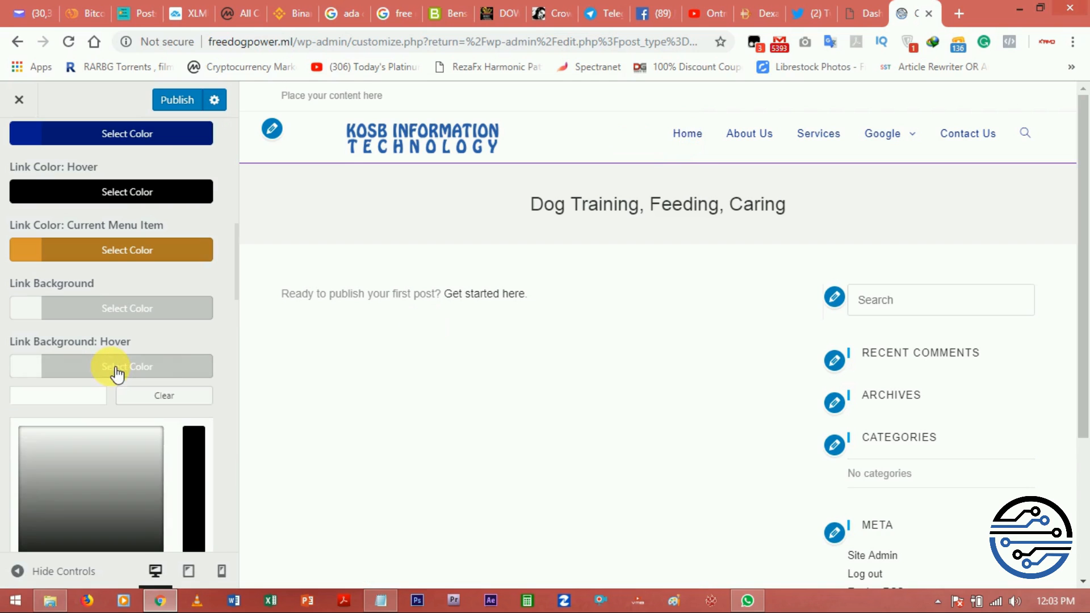
scroll(173, 378, down, 2)
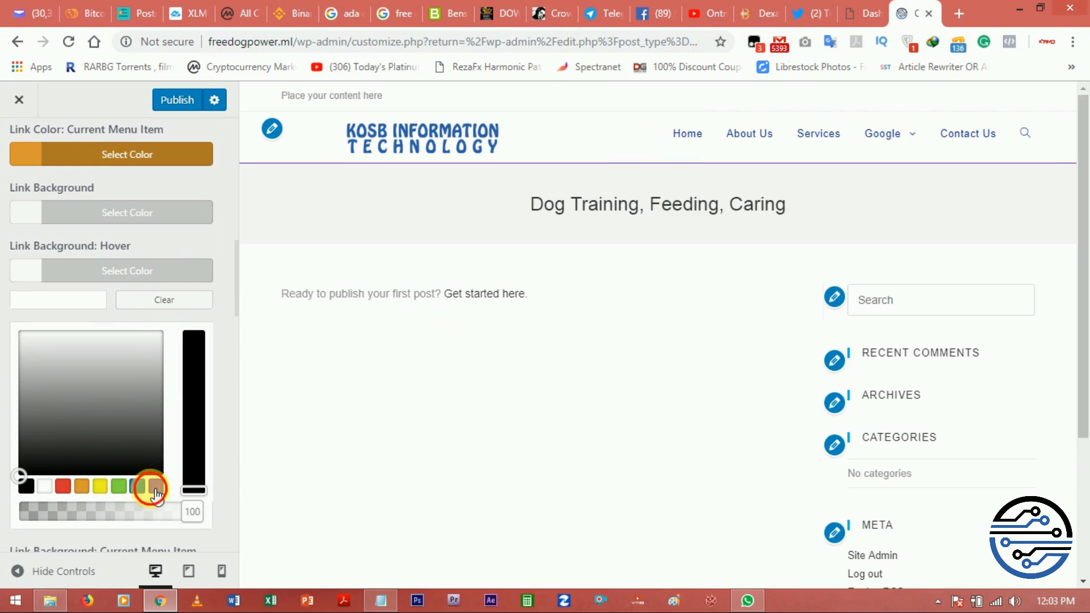
click(152, 488)
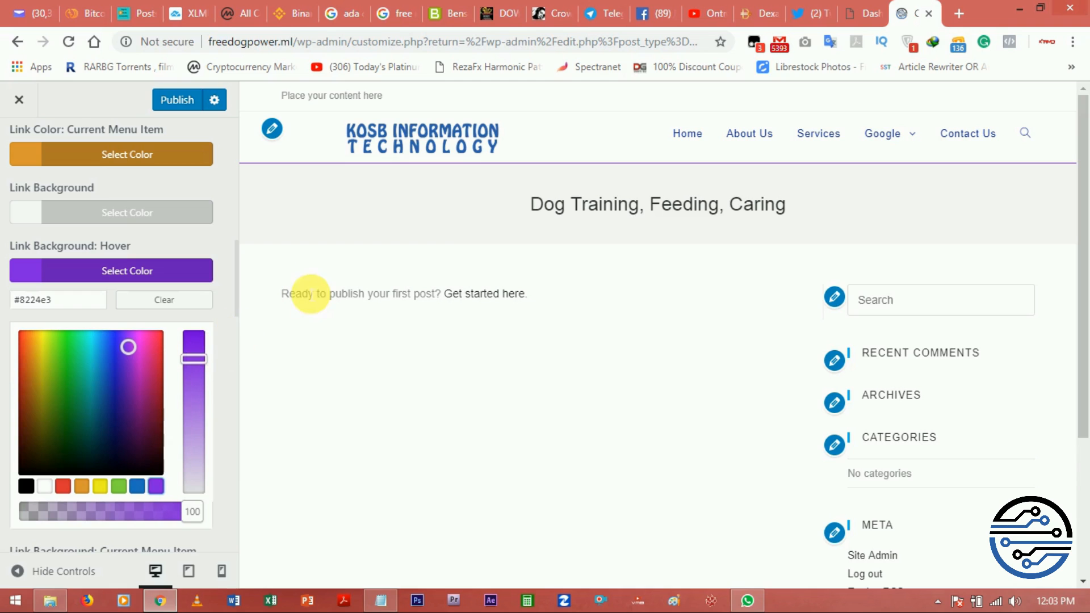
click(227, 318)
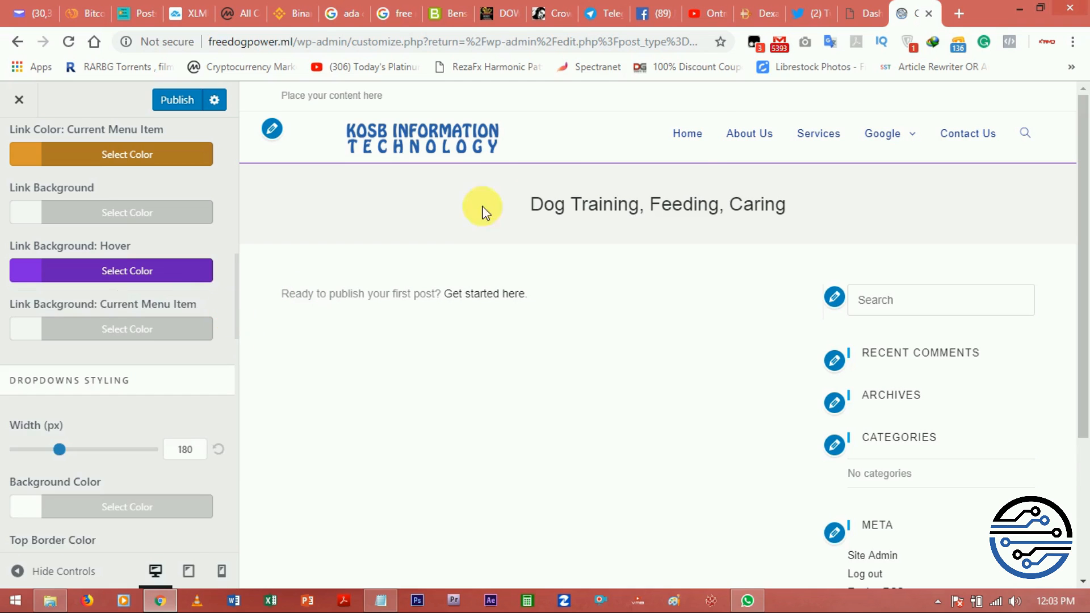
click(688, 133)
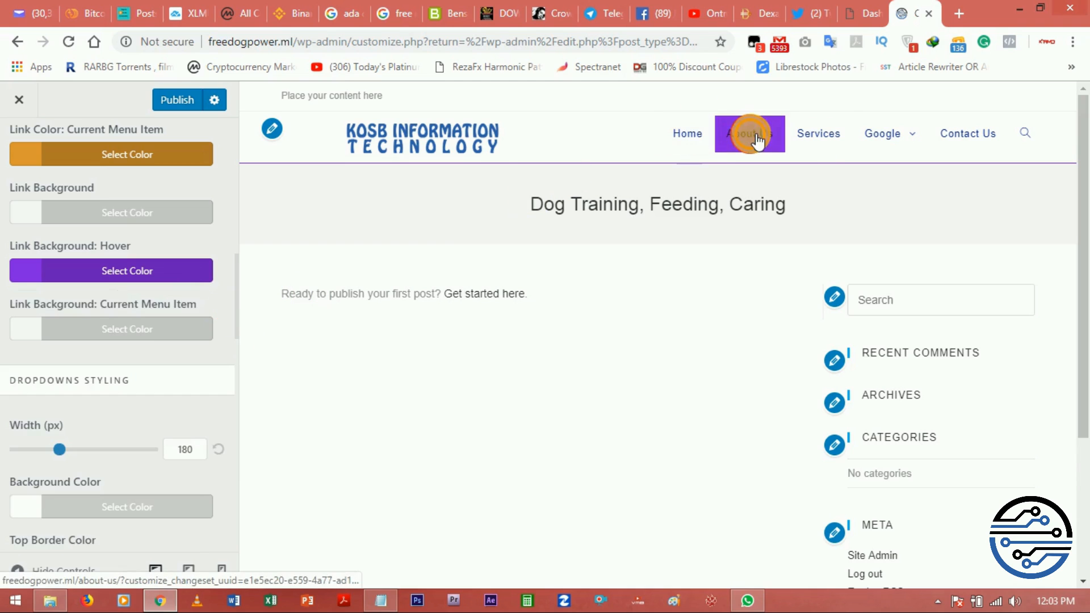
mouse_move(908, 141)
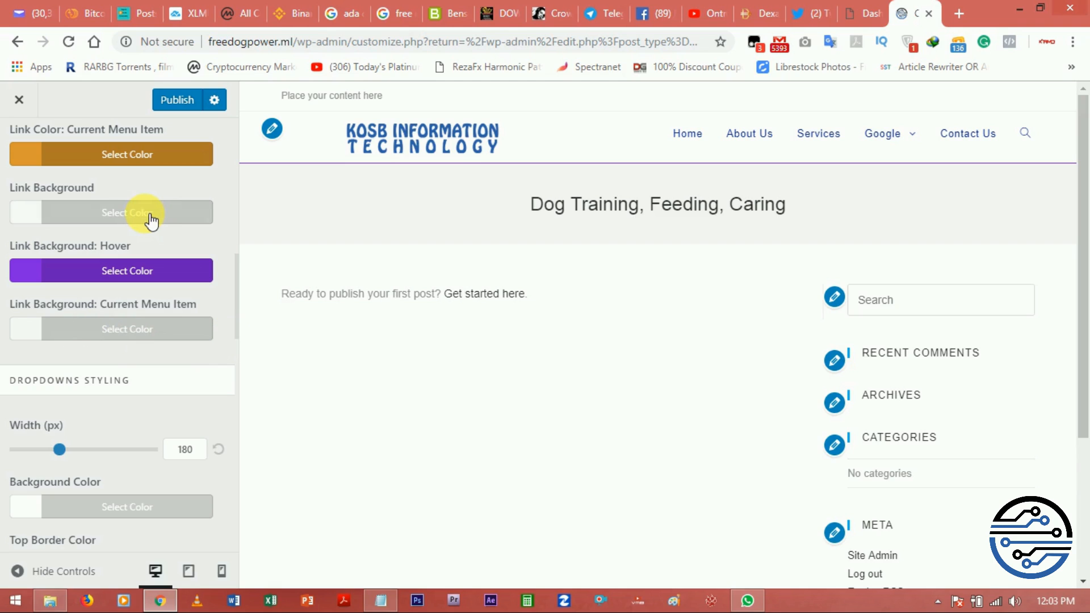
Step: Look over the dropdown styling options and check the Services and Google menu items in the preview
scroll(162, 235, down, 3)
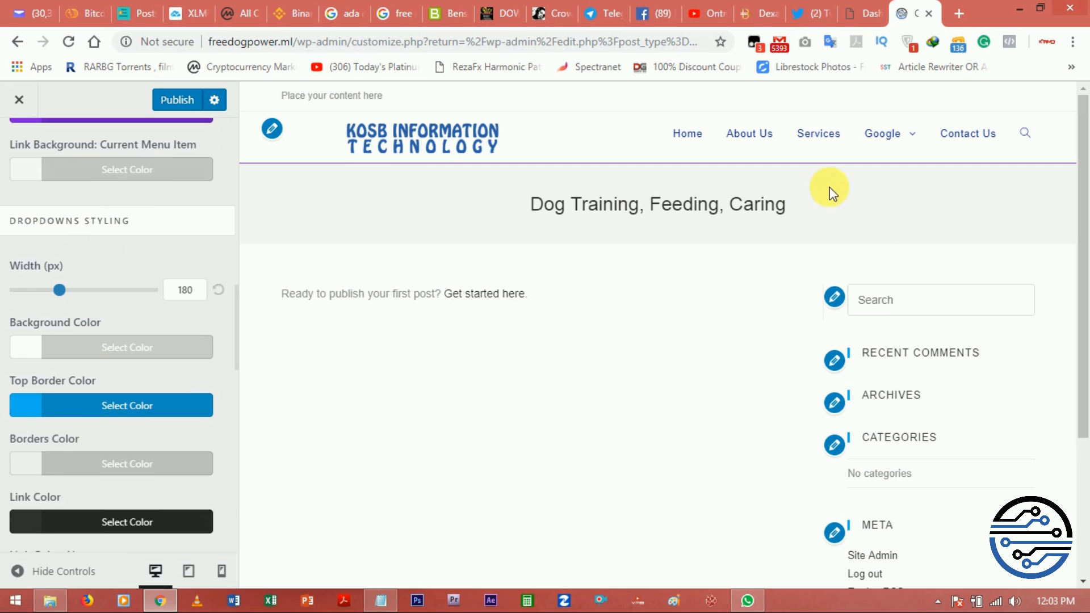
click(815, 139)
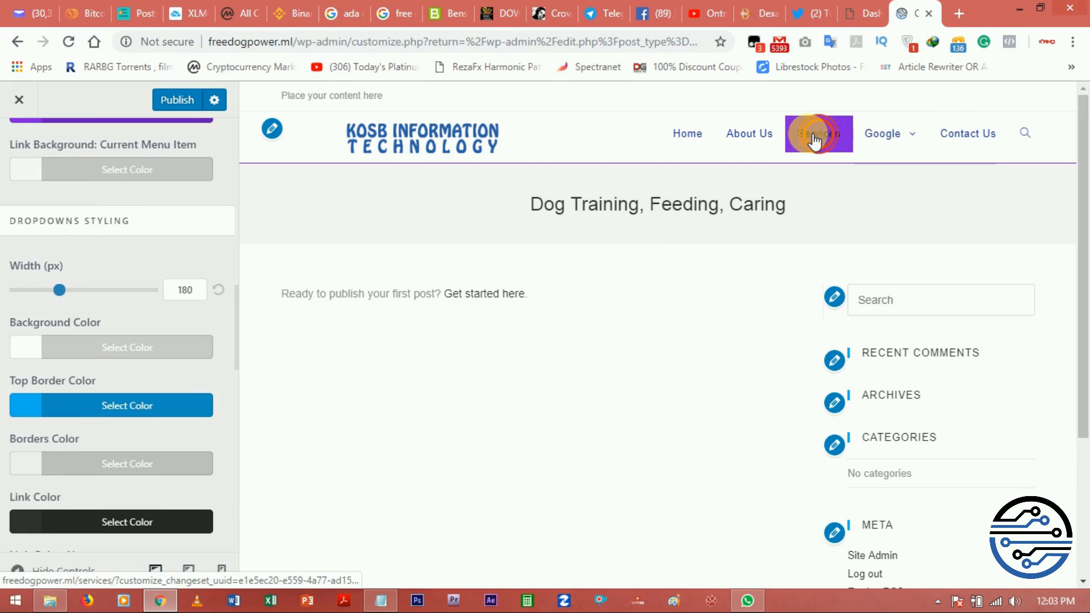
click(890, 134)
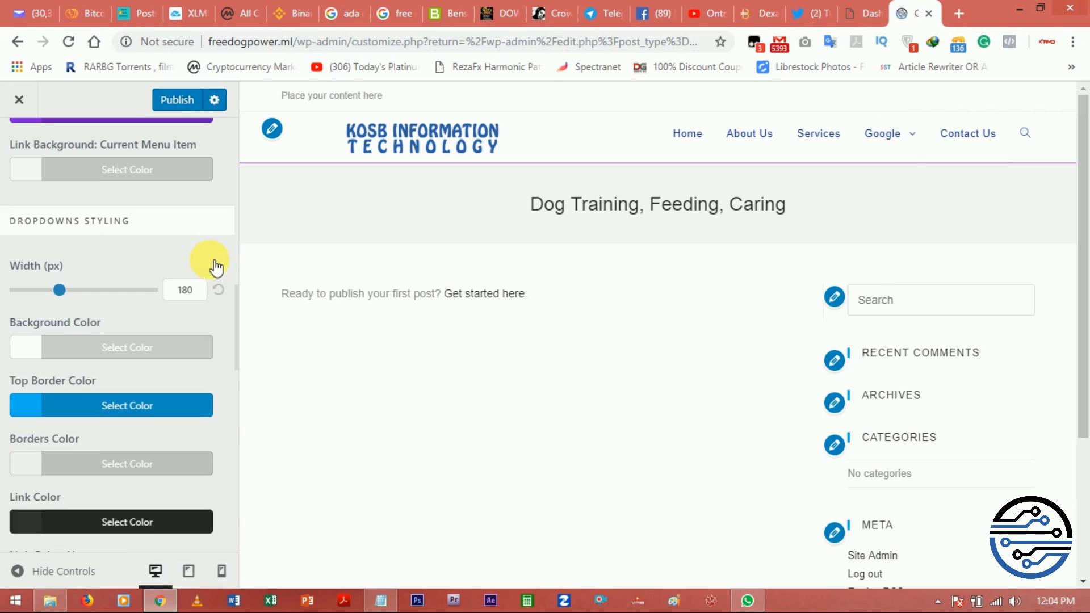
scroll(181, 260, up, 4)
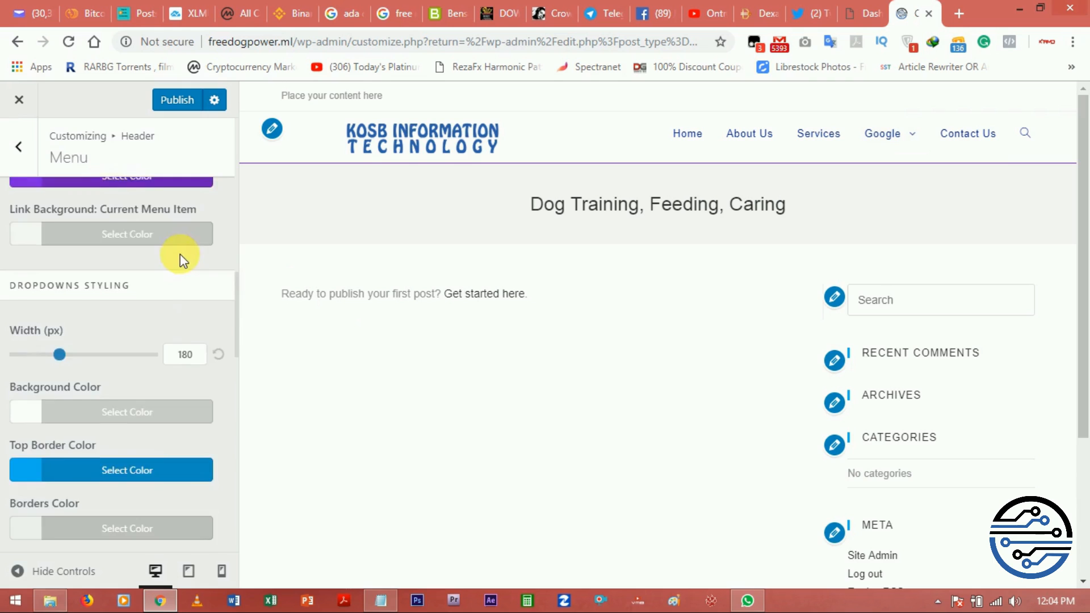
scroll(185, 261, down, 6)
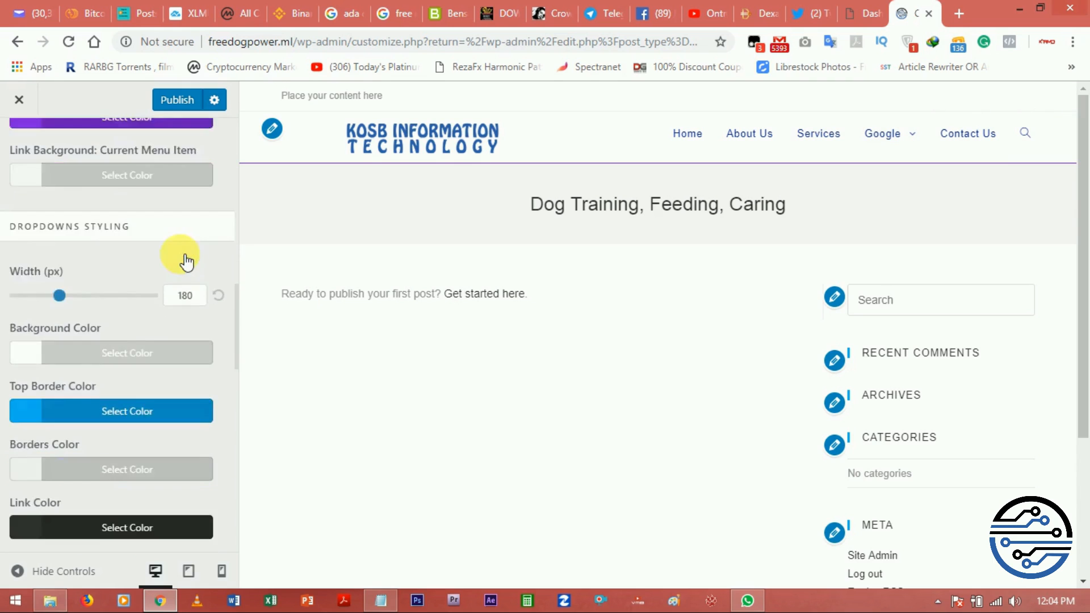
Step: Set the header menu's search icon style to Disabled
scroll(186, 261, down, 1)
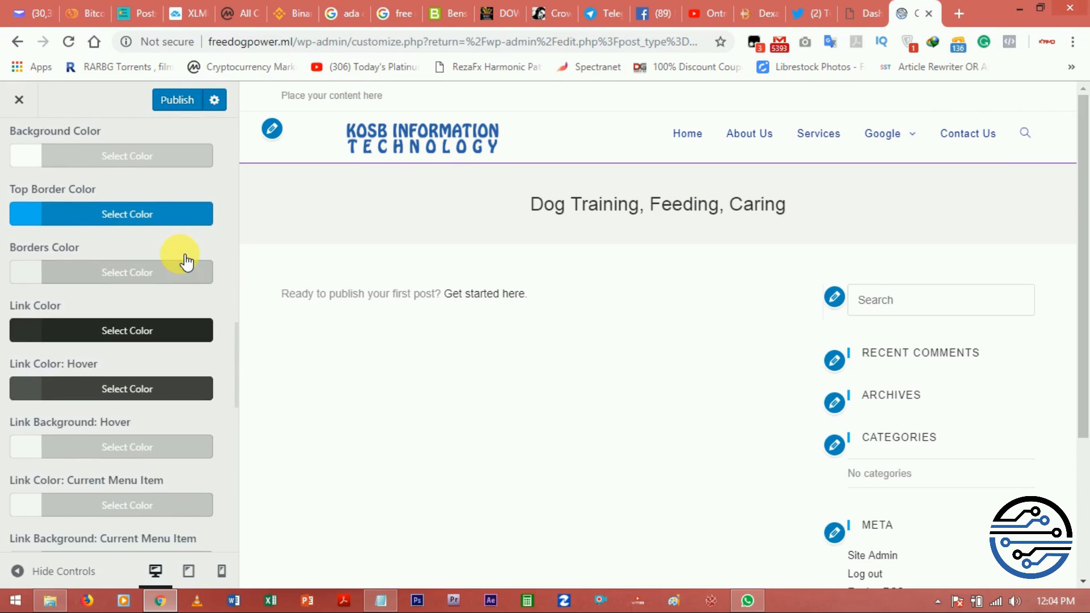
scroll(185, 261, up, 3)
scroll(186, 261, down, 4)
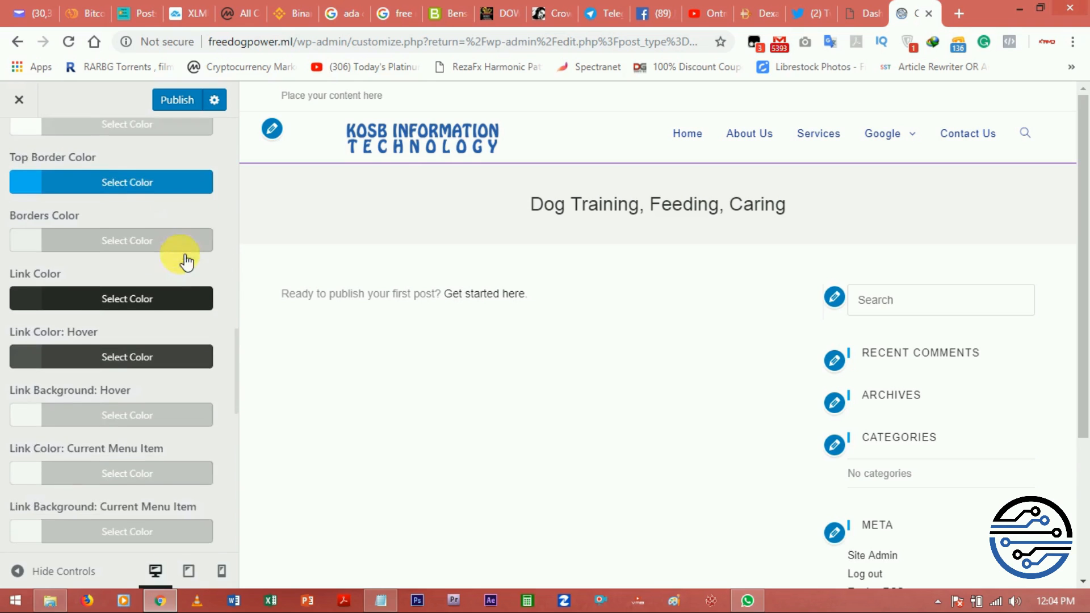
scroll(185, 261, down, 5)
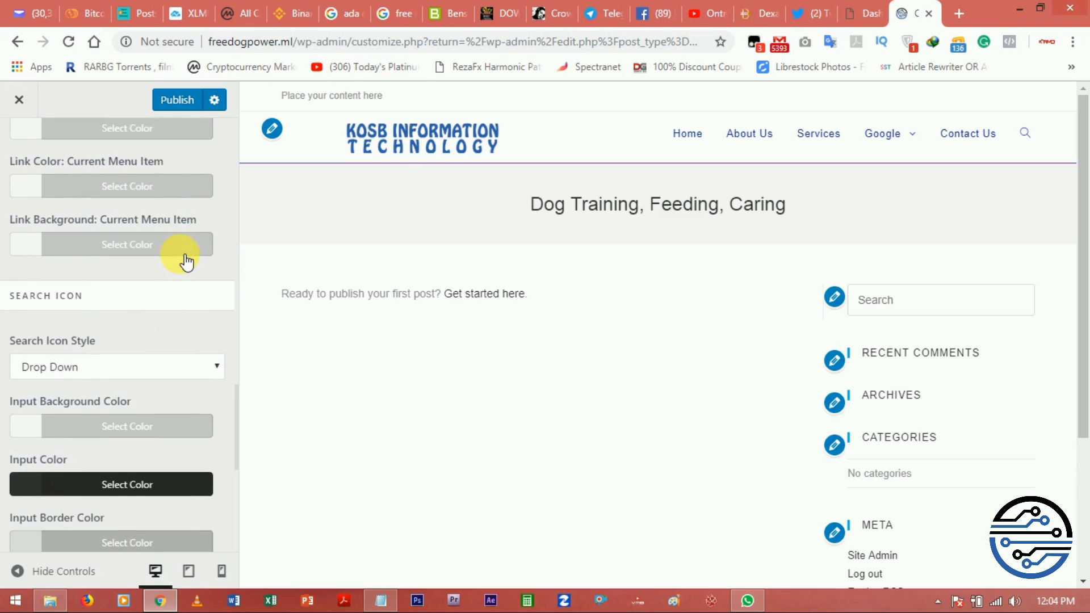
scroll(186, 261, down, 1)
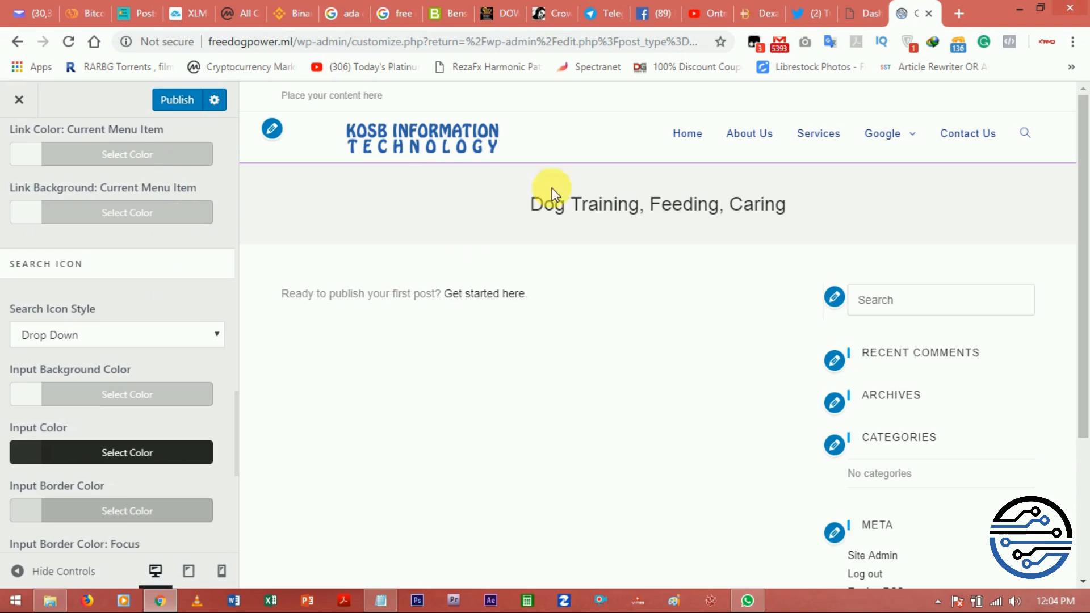
click(968, 134)
click(891, 134)
click(210, 335)
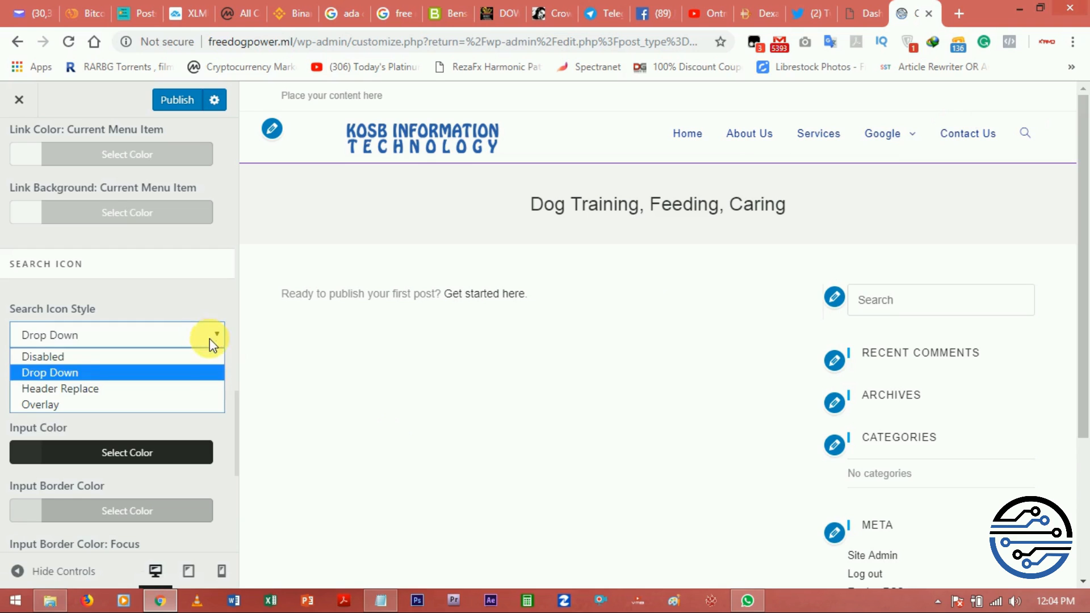
click(206, 351)
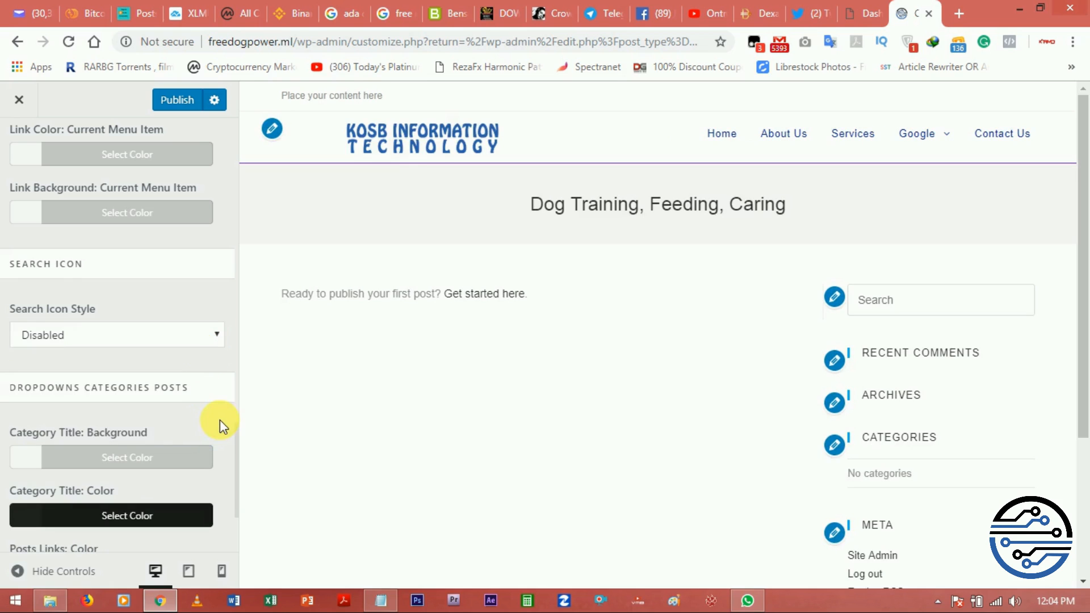
Step: Leave the header's Menu settings and enable the social menu in the Social Menu settings
scroll(219, 420, down, 3)
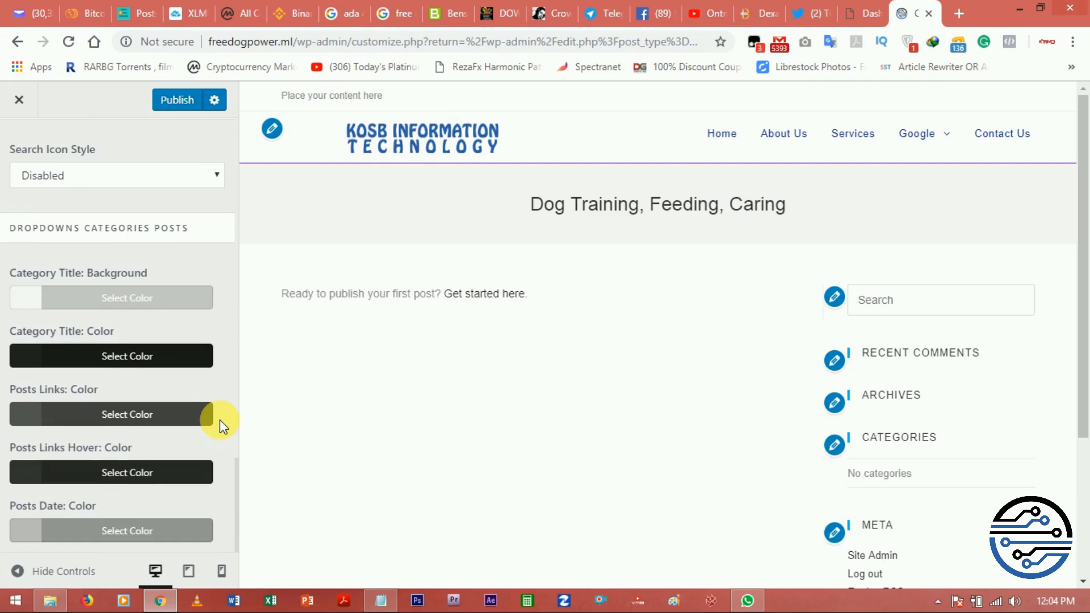
scroll(220, 423, up, 3)
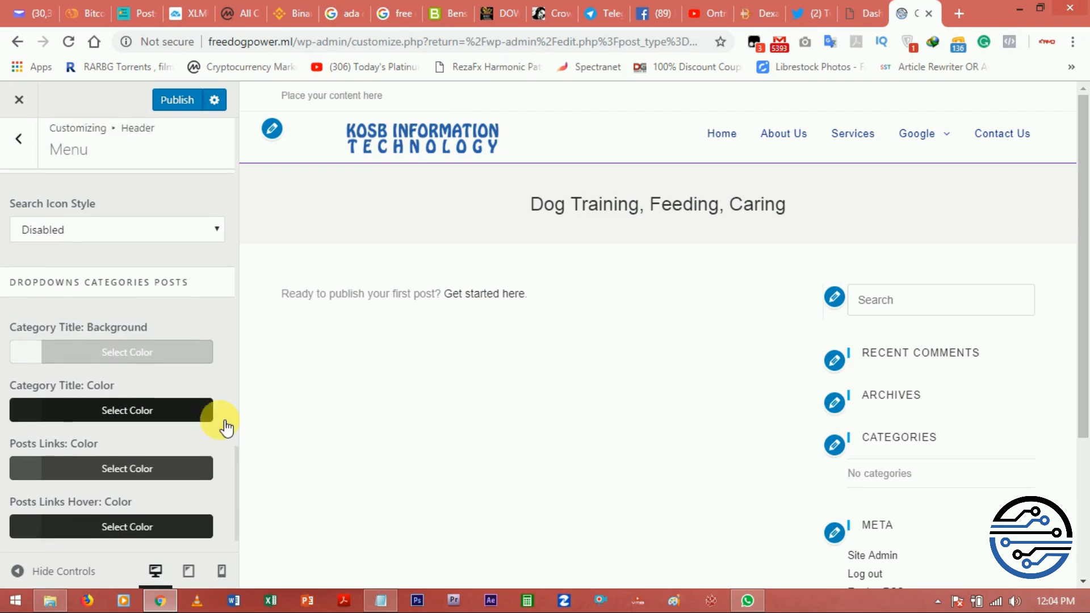
scroll(226, 427, up, 5)
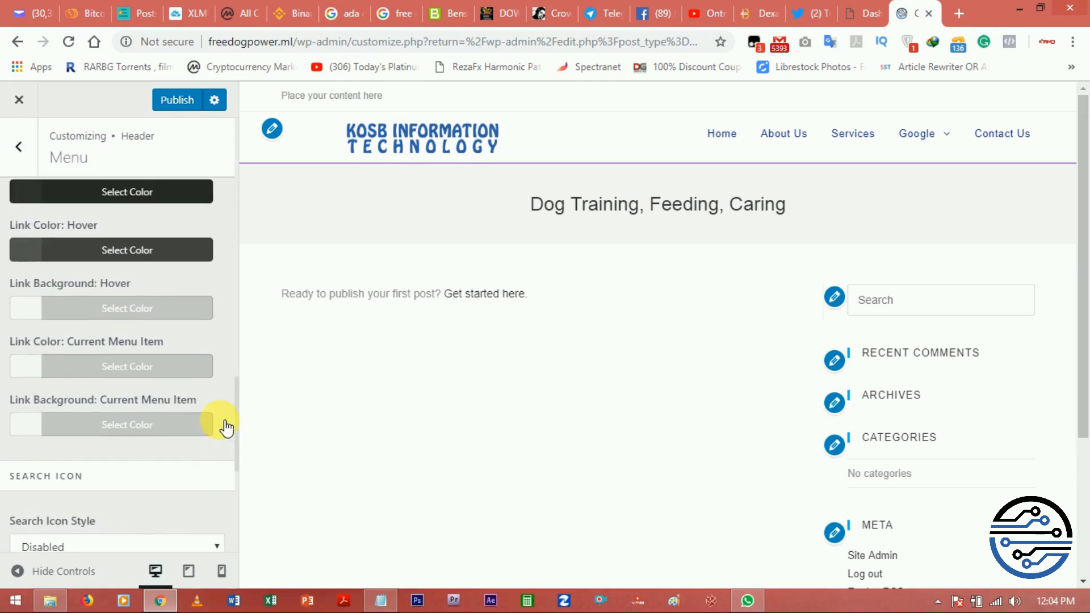
scroll(221, 423, up, 5)
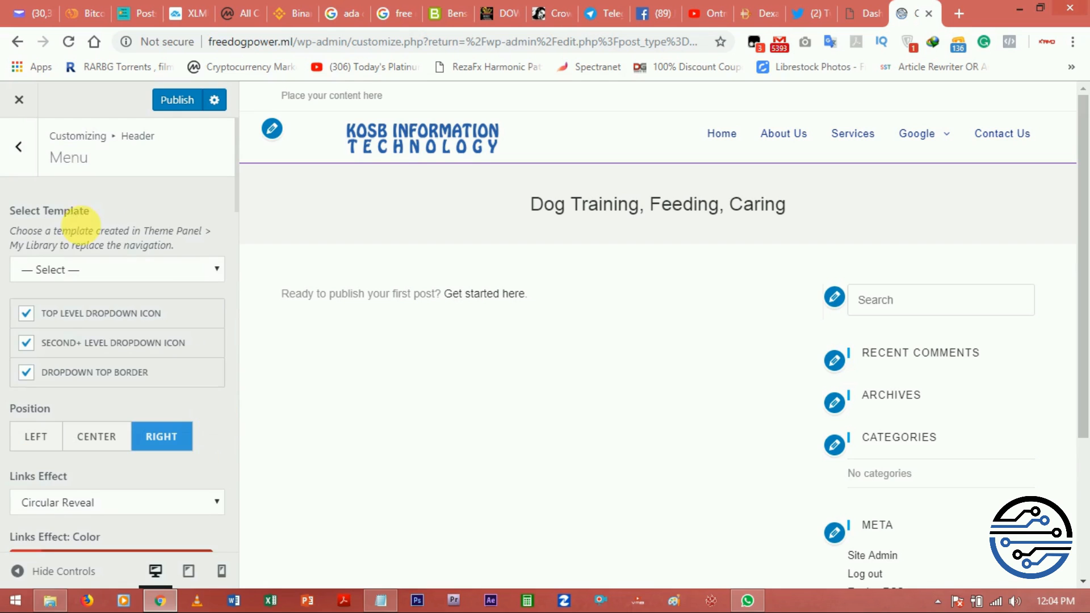
click(33, 164)
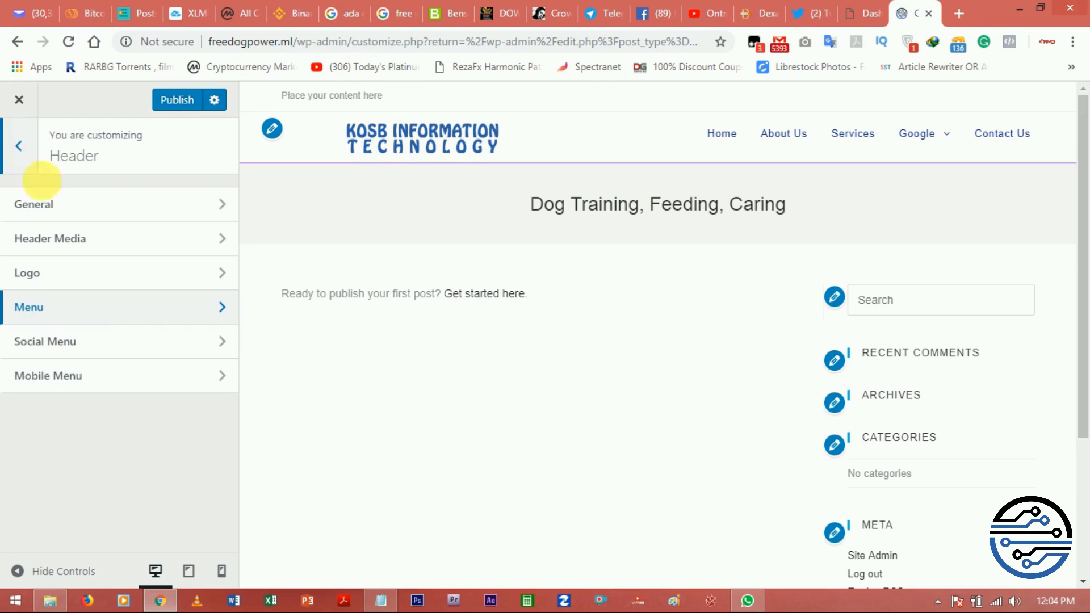
click(103, 347)
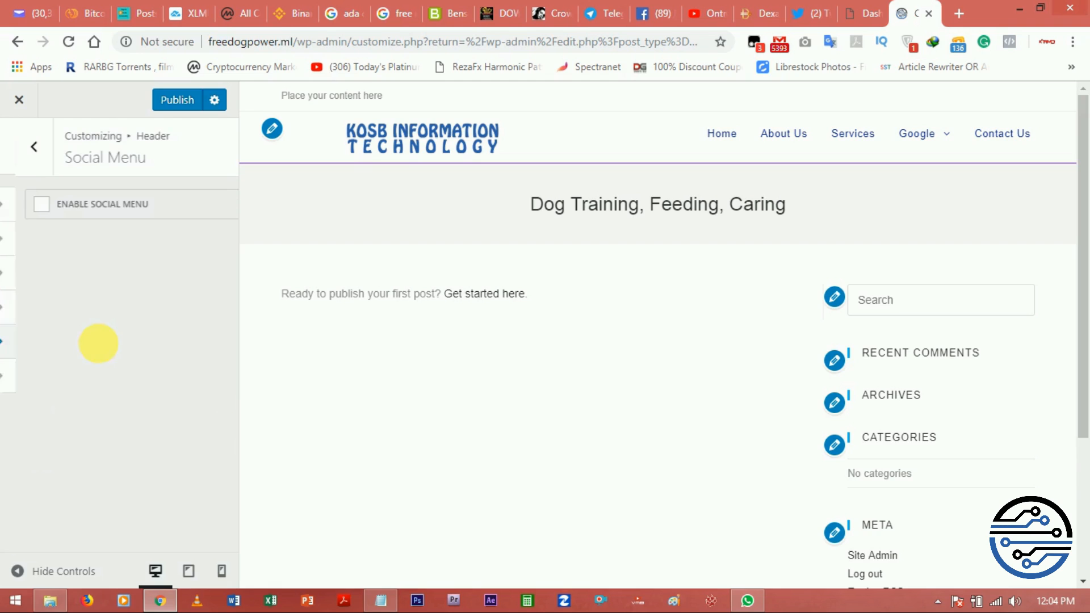
click(26, 204)
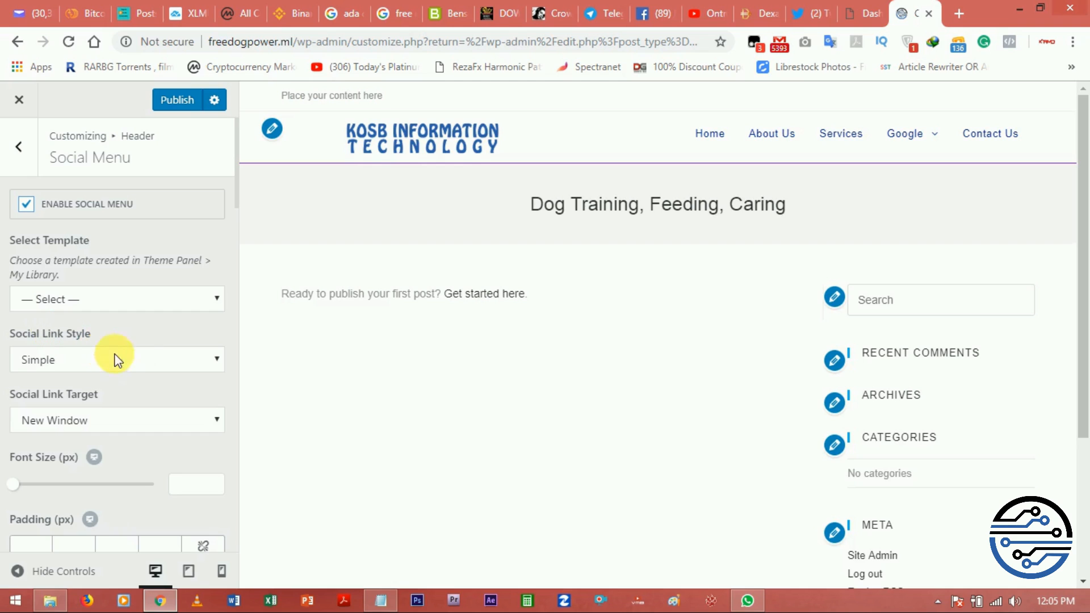
Step: Check the available social link styles, keep Simple, and set the social menu's font size to 10 px
click(173, 359)
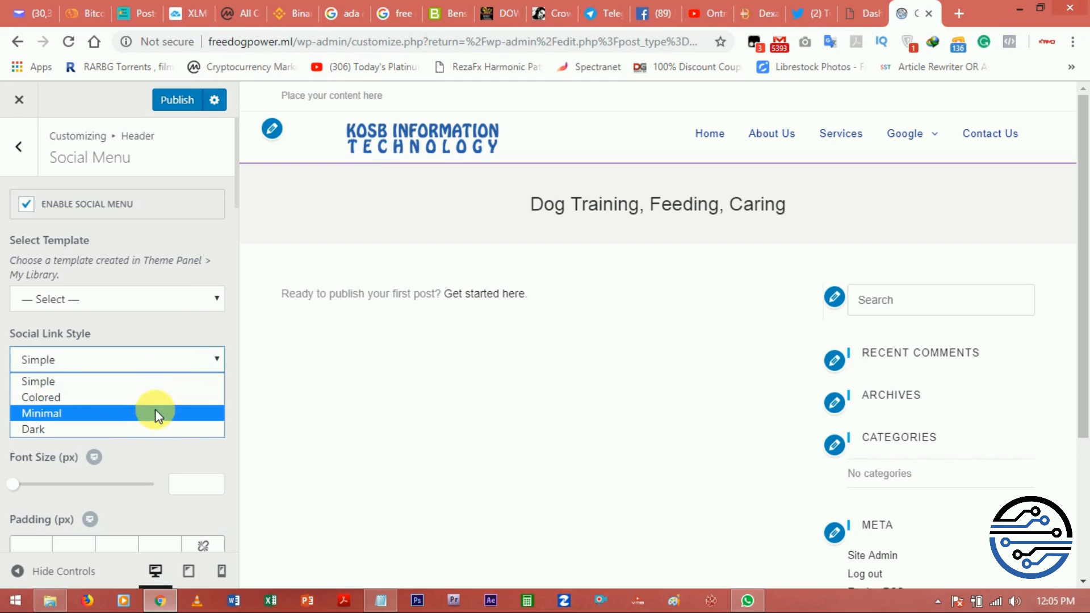
click(181, 322)
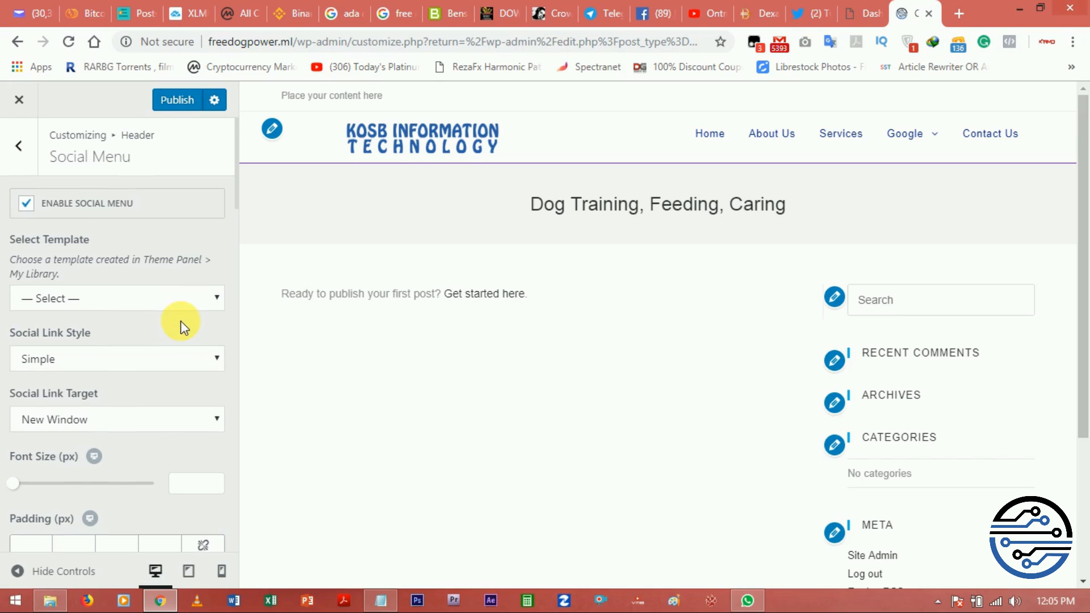
scroll(180, 322, down, 2)
scroll(180, 321, down, 1)
scroll(181, 321, down, 1)
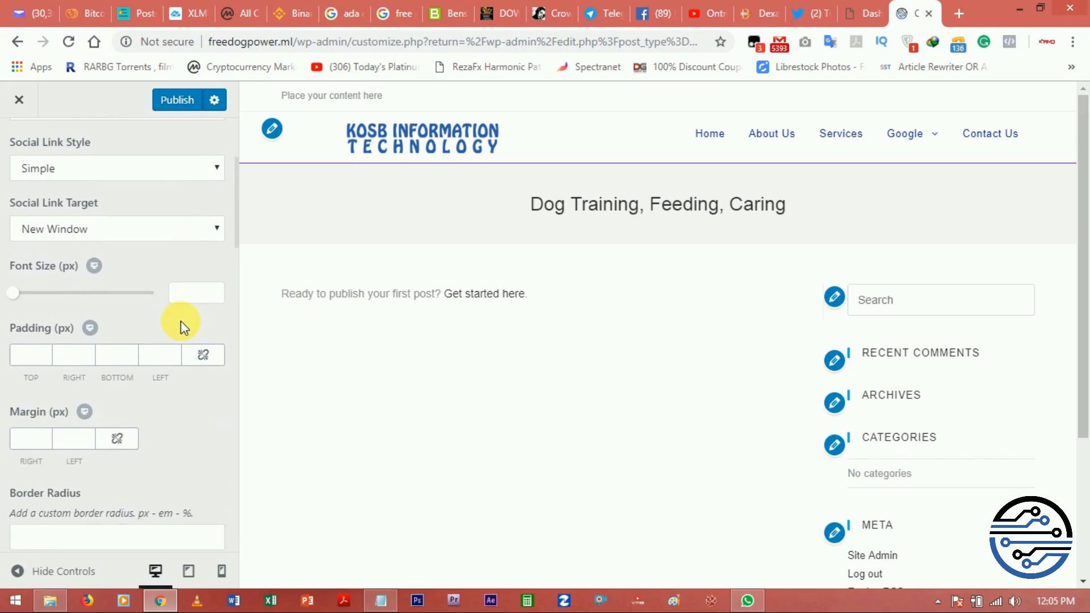
drag(20, 263, 35, 271)
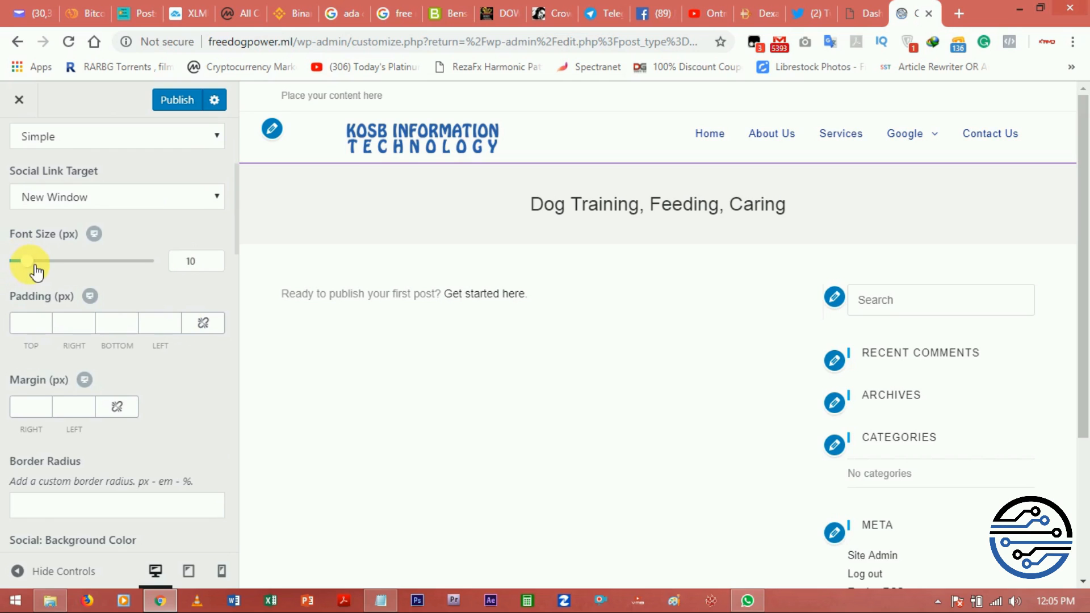
click(167, 394)
Step: Enter twitter.com, facebook.com and googleplus.com as the Twitter, Facebook and Google Plus links, and check the header in the full-width preview
scroll(166, 393, down, 3)
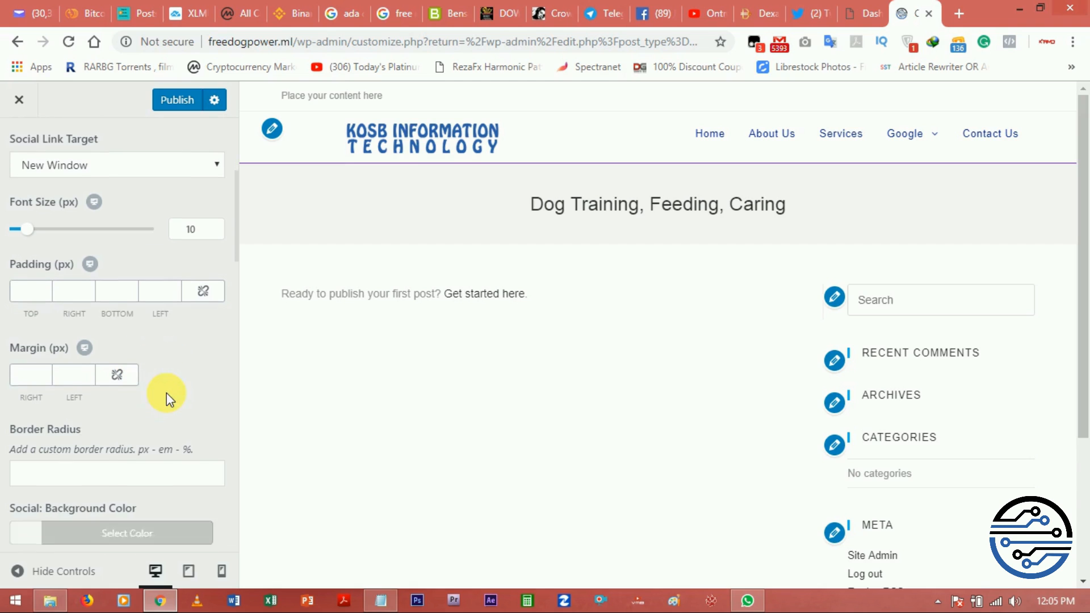
scroll(166, 393, down, 2)
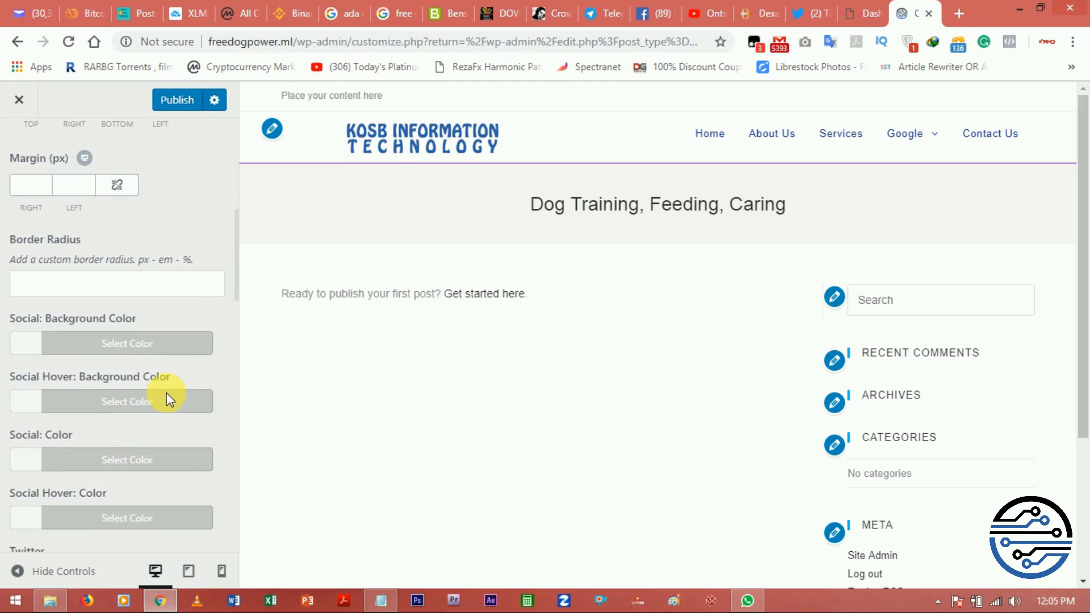
scroll(166, 393, up, 1)
scroll(172, 400, down, 3)
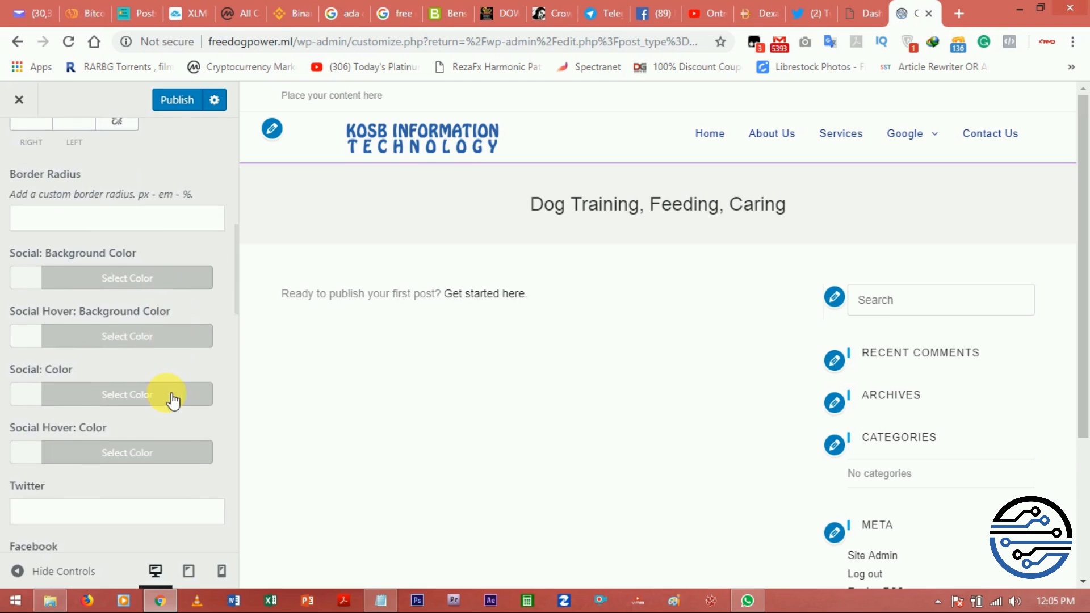
scroll(172, 400, down, 2)
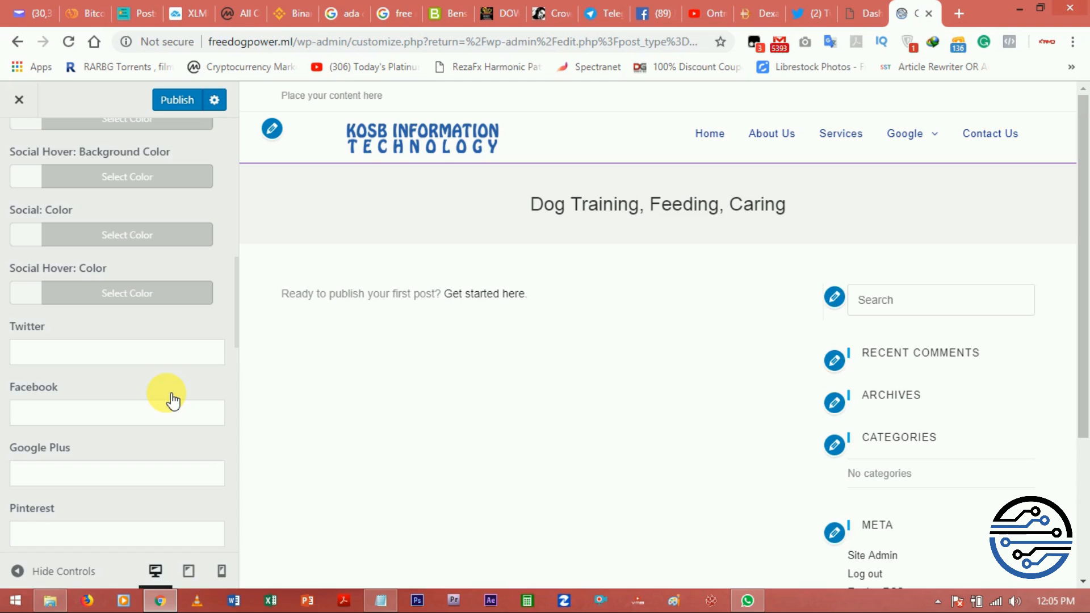
click(139, 363)
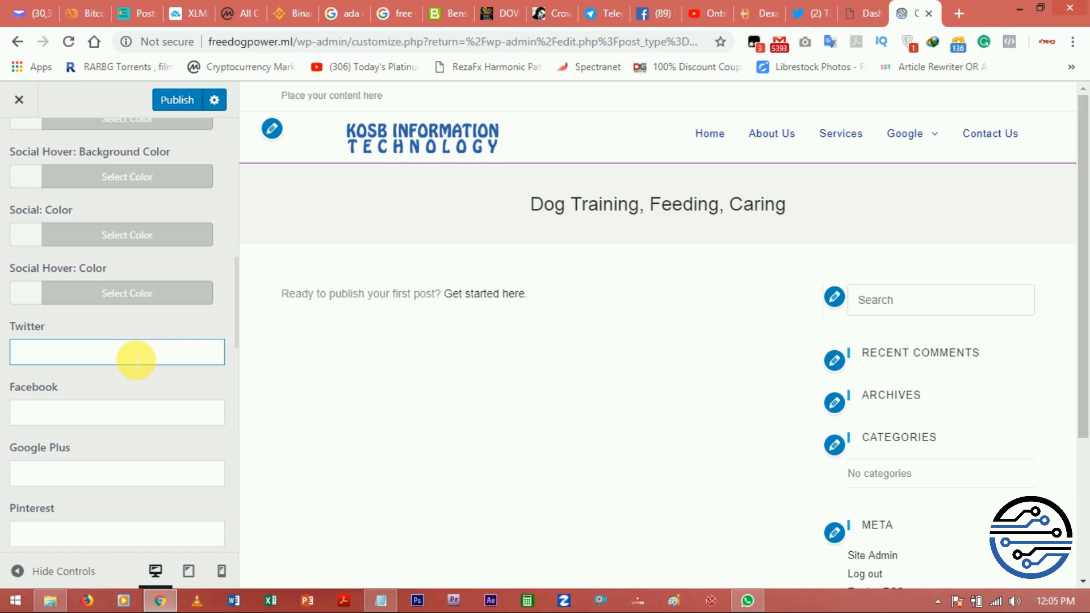
text(twitter.com)
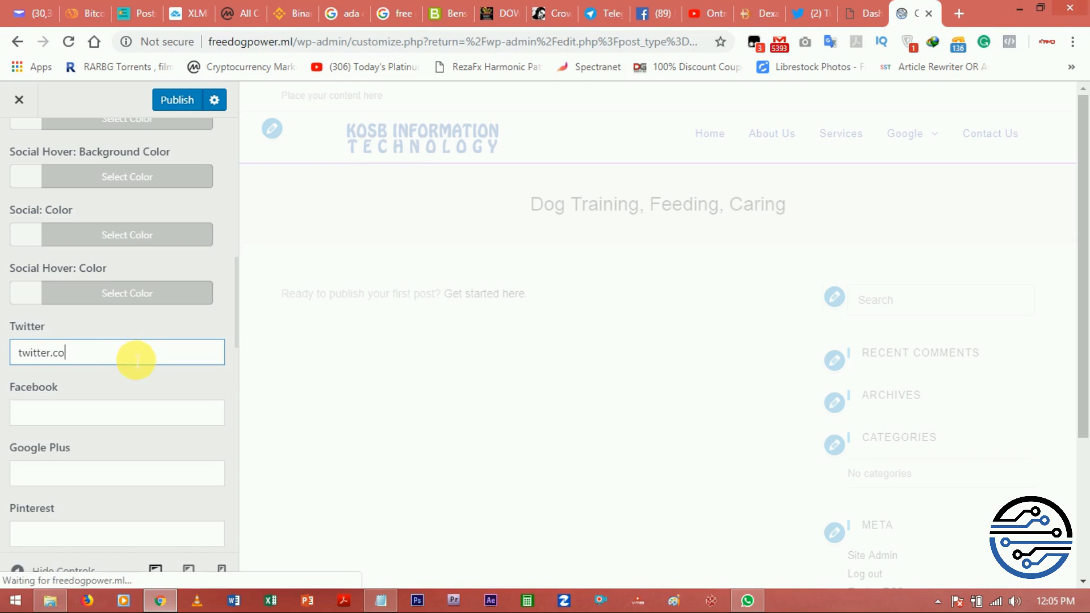
click(138, 419)
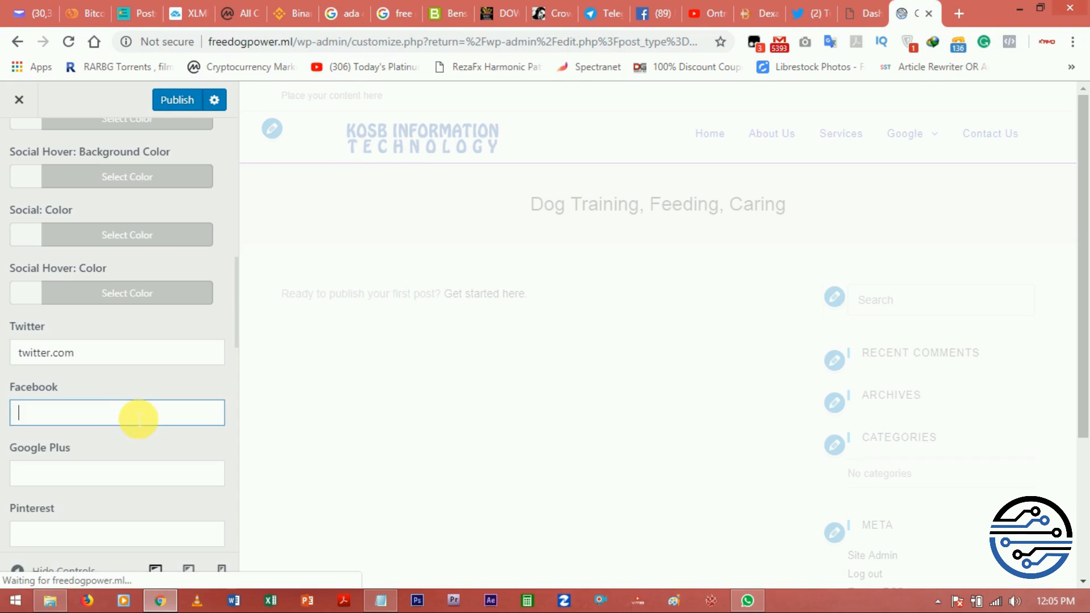
text(facebook.com)
click(131, 481)
text(googleplus.com)
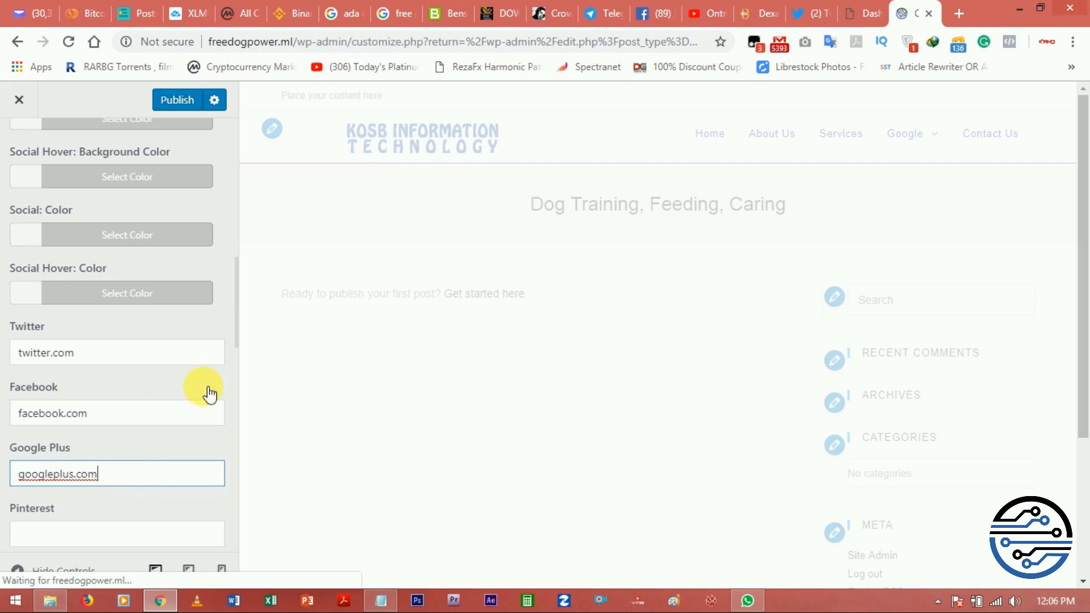
click(226, 372)
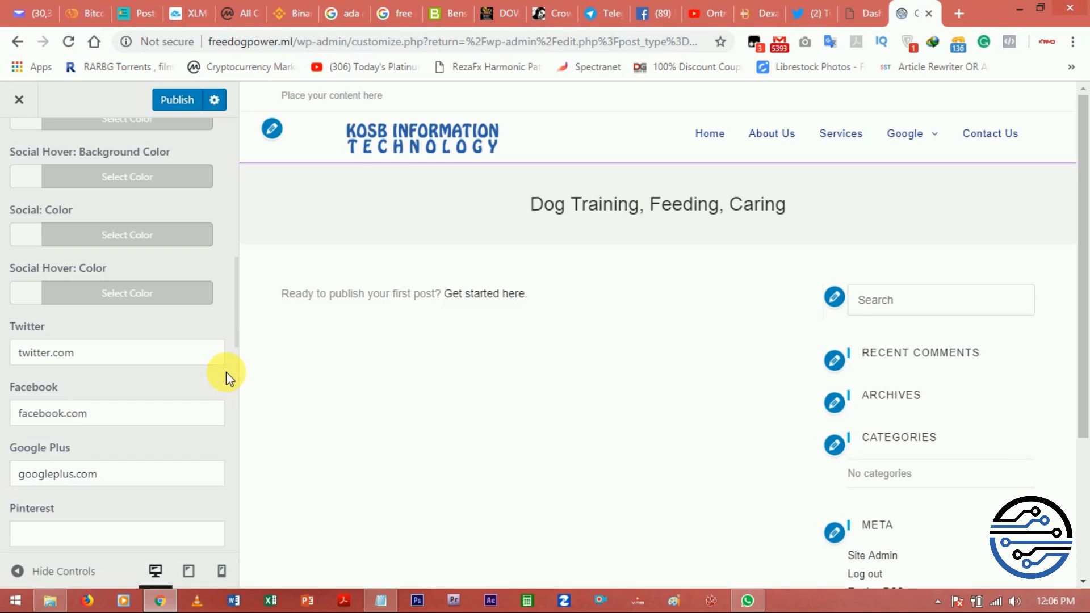
click(17, 572)
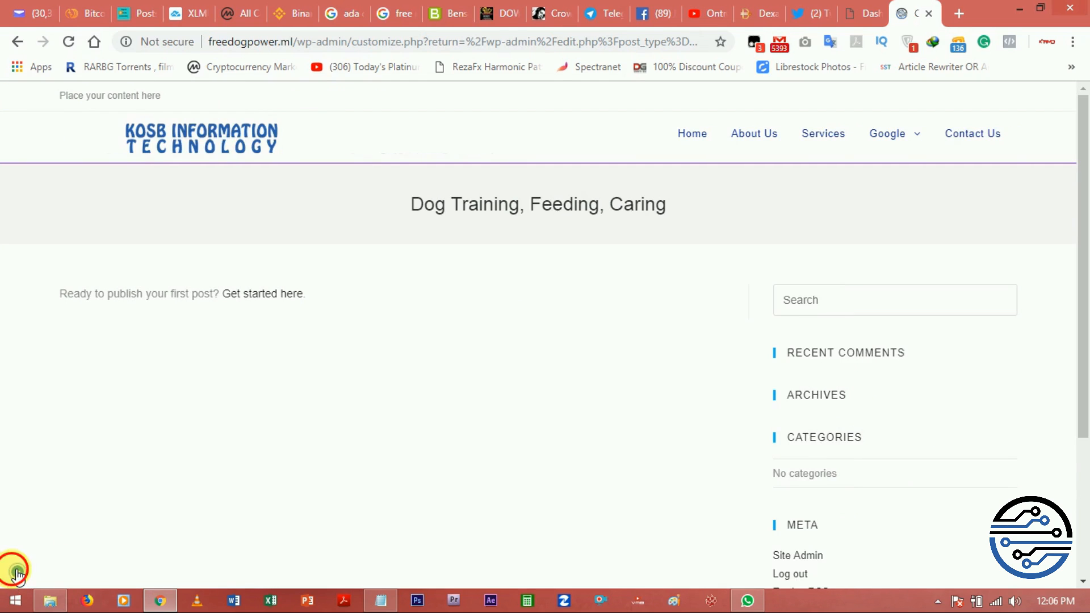
click(17, 572)
Step: Append a slash and the profile username to the Twitter and Facebook links, and check the header in the full-width preview
click(120, 356)
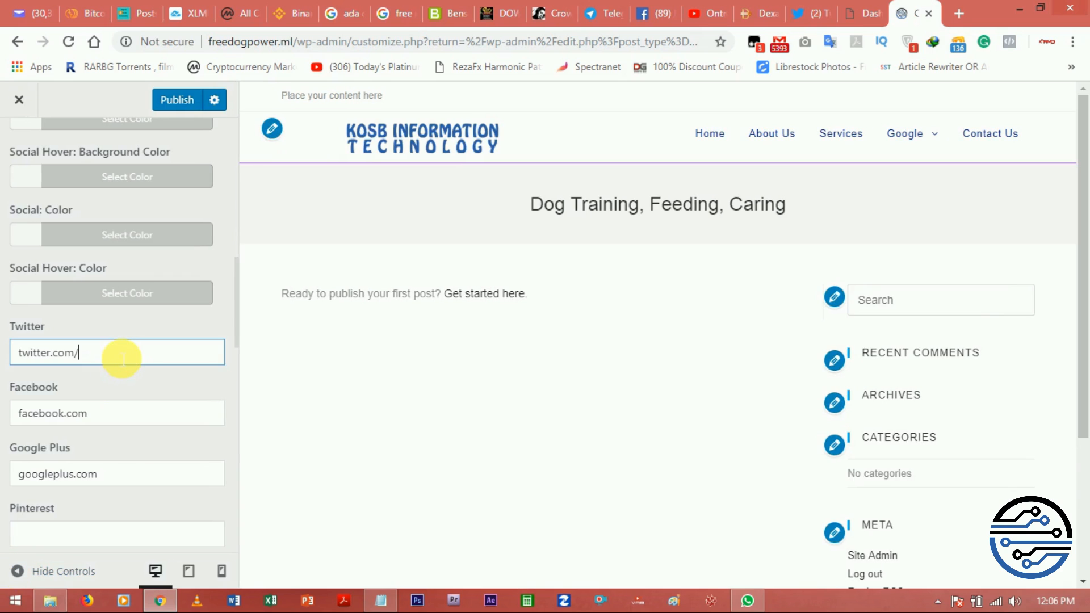
text(/leke)
click(124, 423)
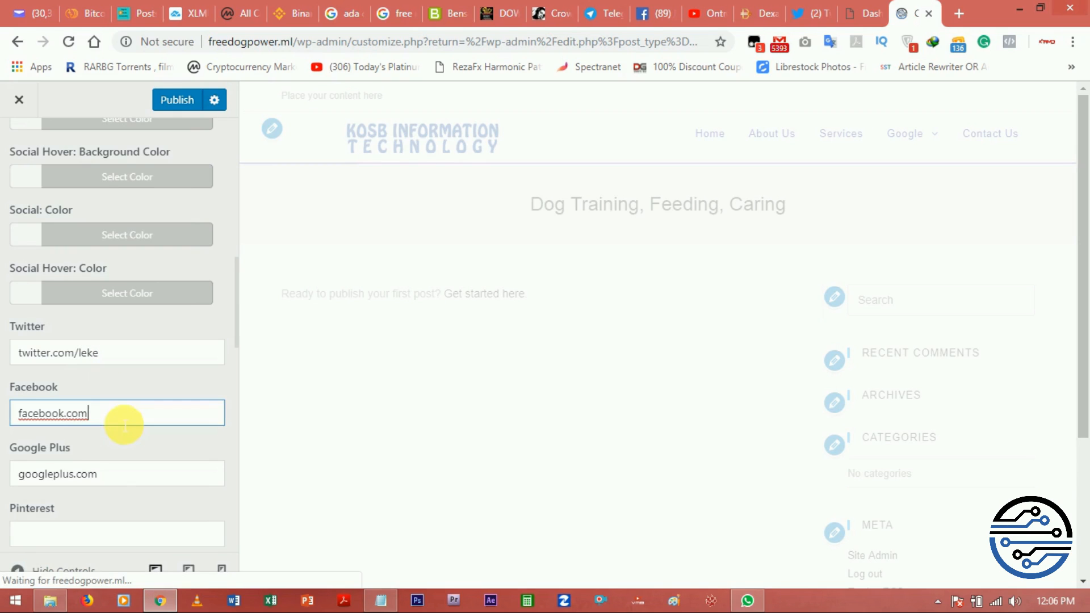
text(/leke)
click(224, 376)
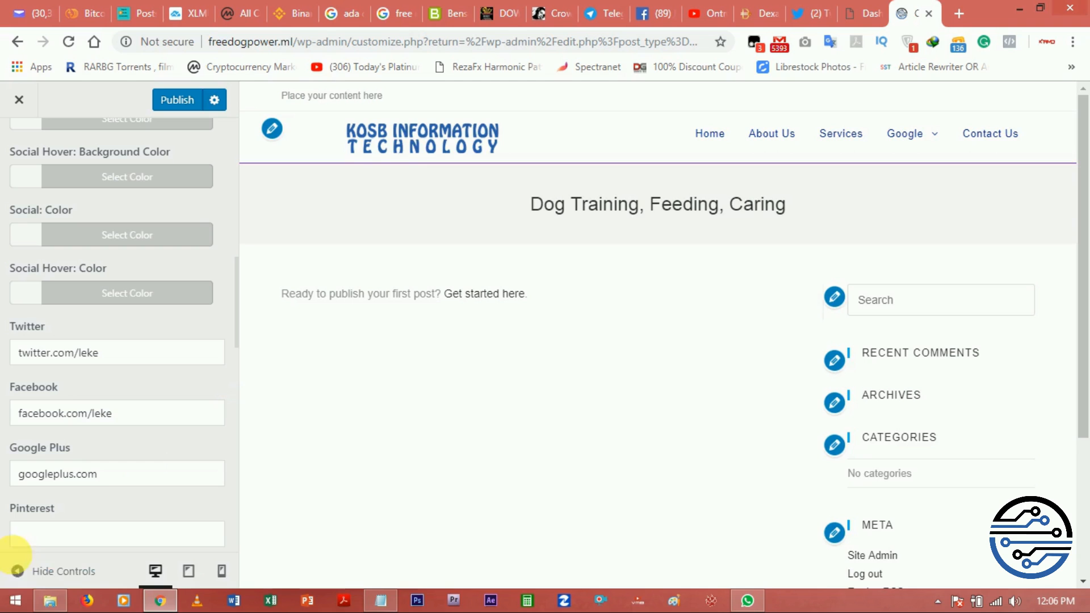
click(18, 572)
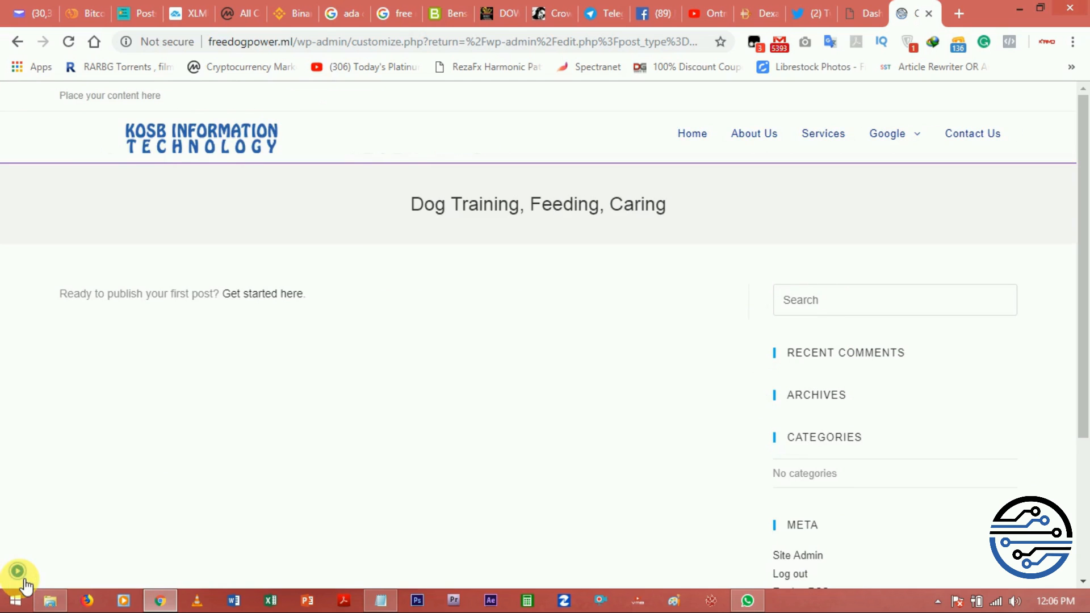
click(18, 572)
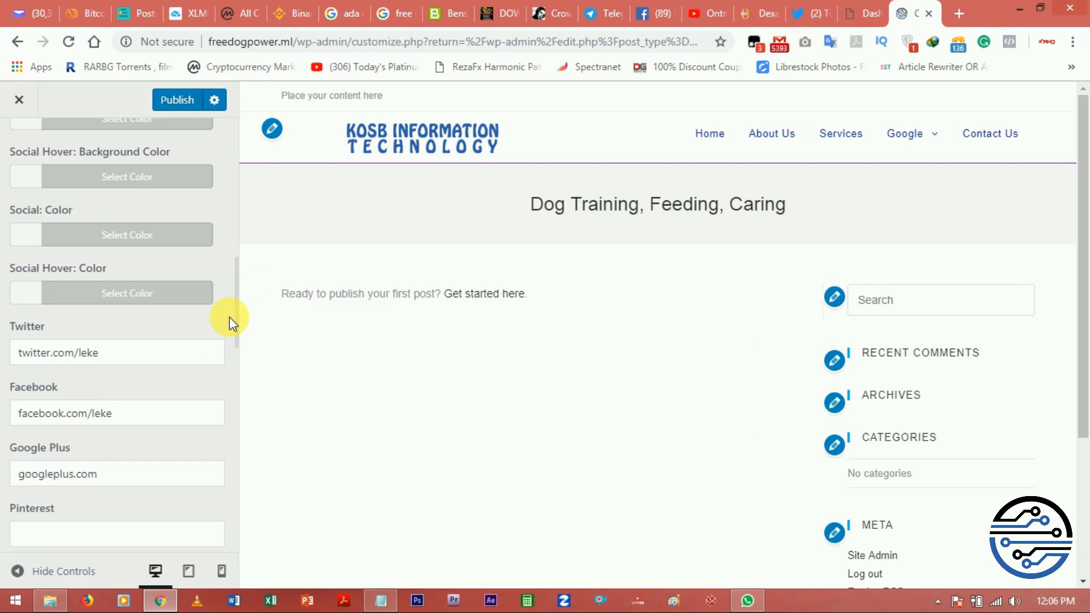
Step: Set the social menu's font size to 23 px and its linked padding to 5 px on all four sides
scroll(230, 317, down, 2)
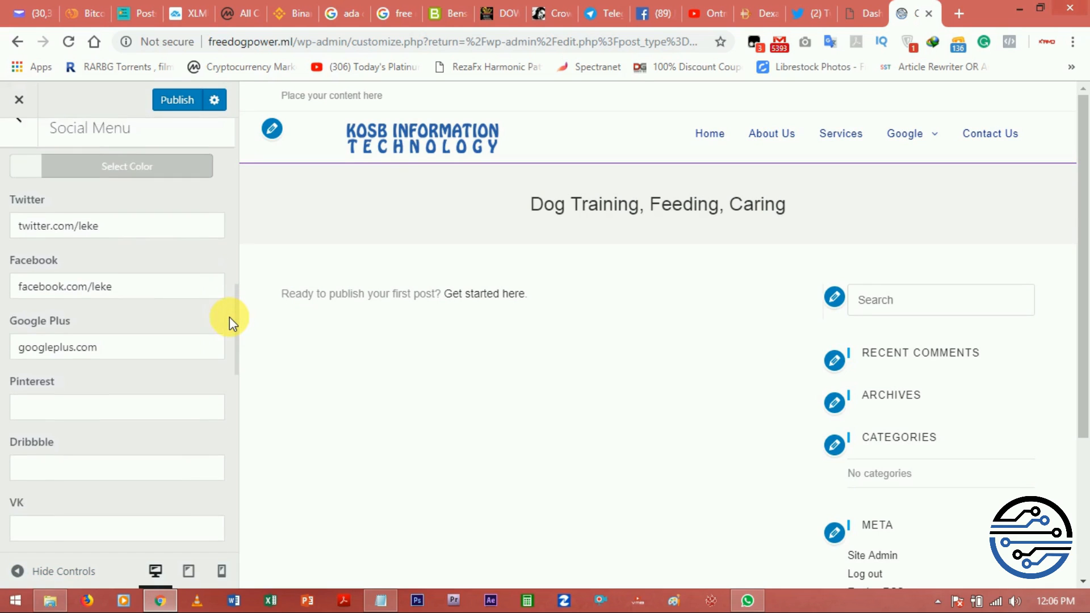
scroll(230, 317, up, 8)
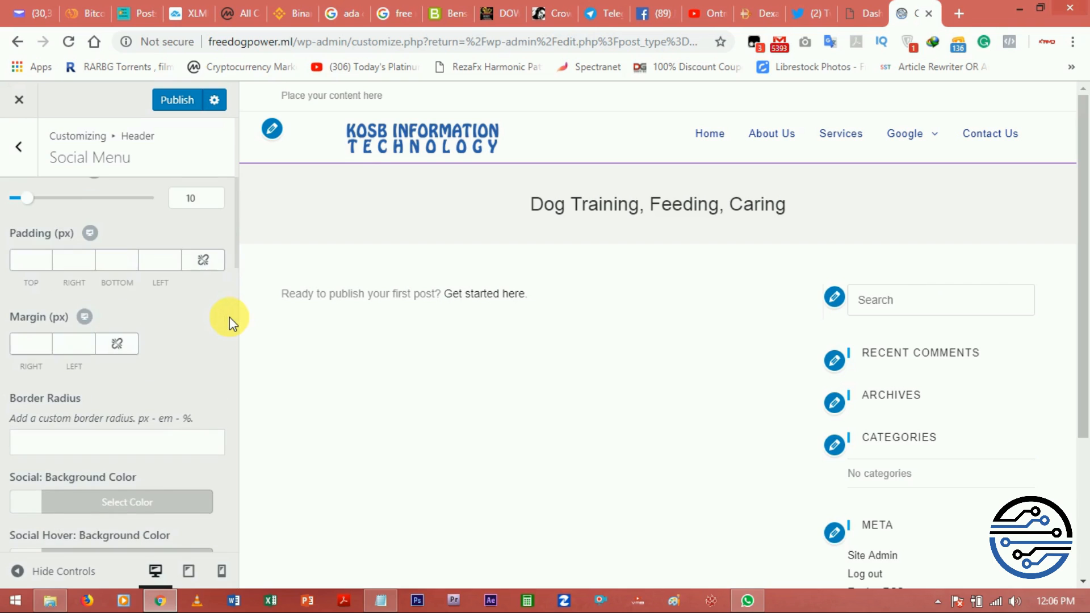
scroll(230, 317, up, 1)
scroll(229, 316, up, 1)
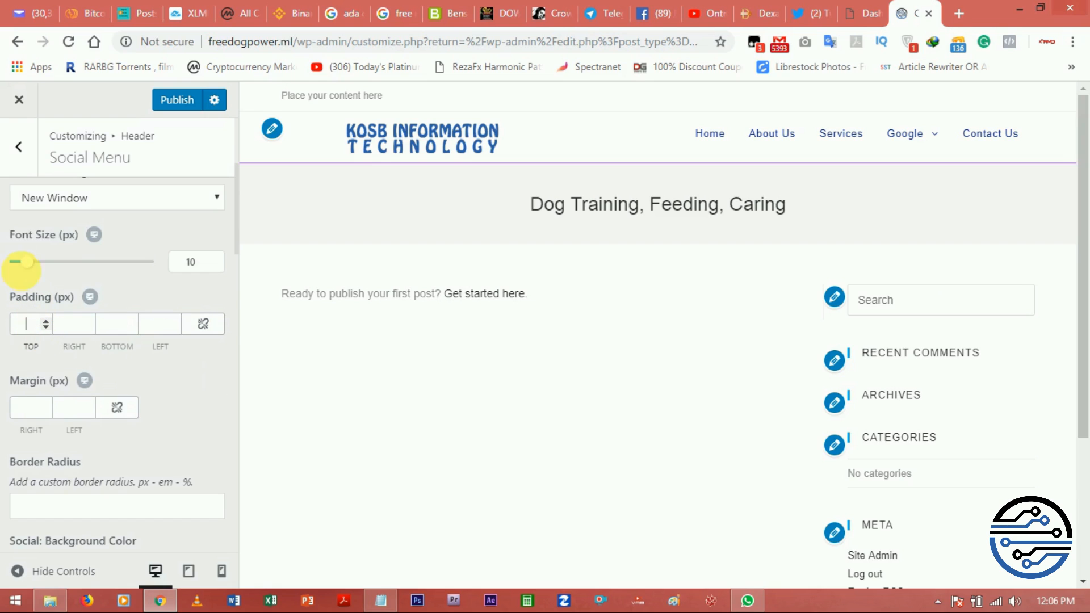
mouse_move(27, 262)
mouse_down()
mouse_move(57, 263)
mouse_move(46, 262)
mouse_up()
click(34, 325)
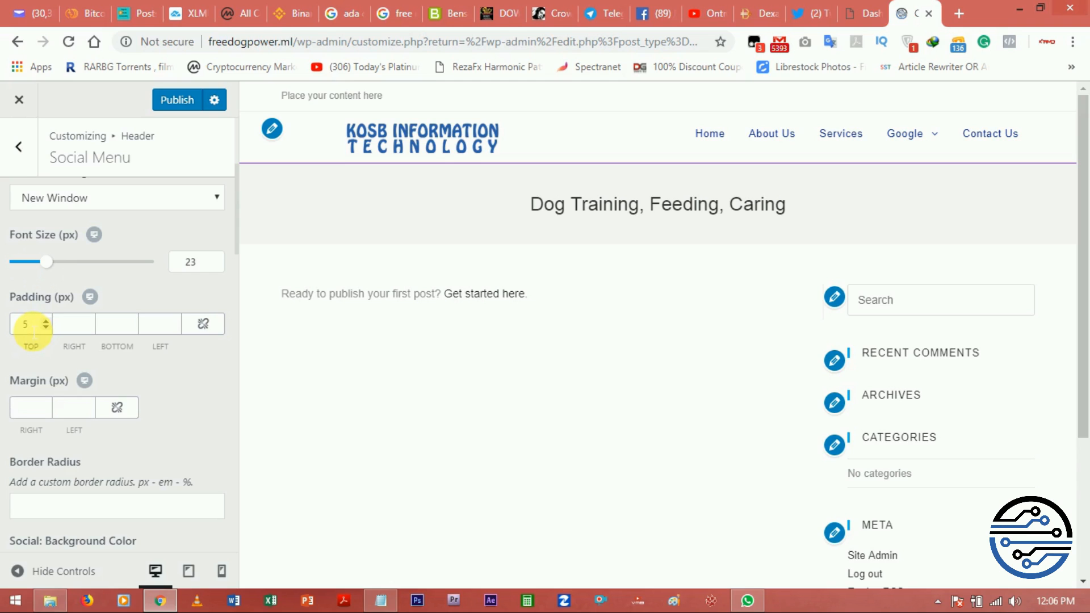
click(203, 319)
click(70, 332)
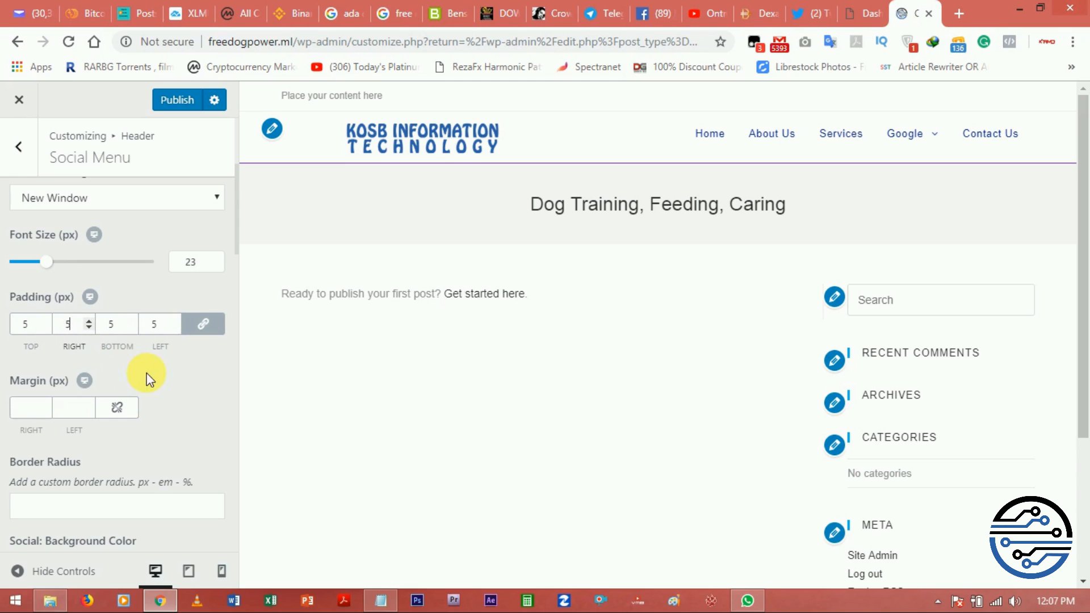
click(221, 370)
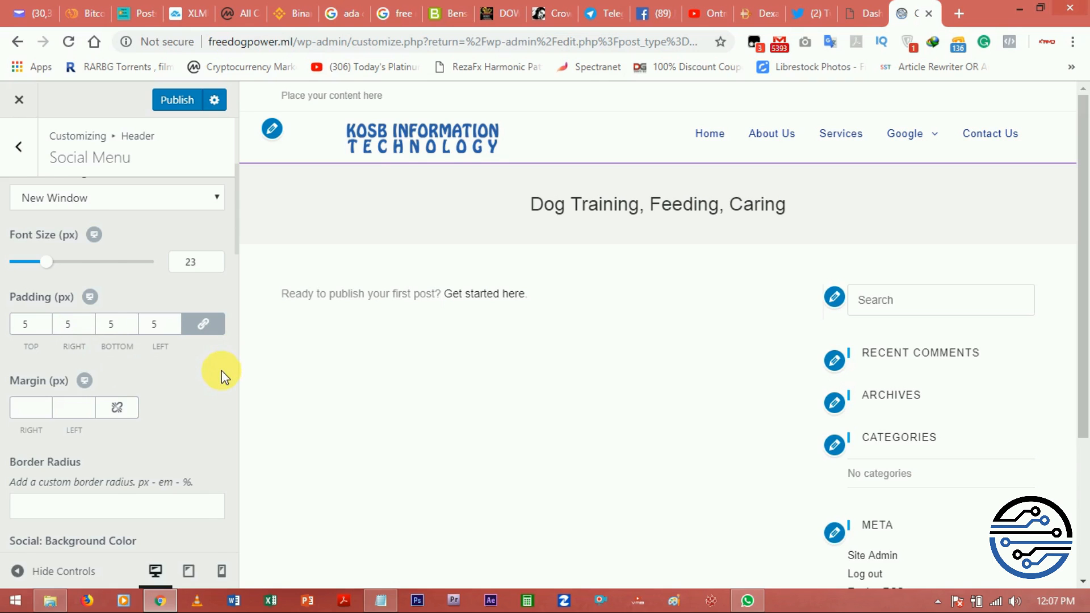
scroll(222, 370, down, 9)
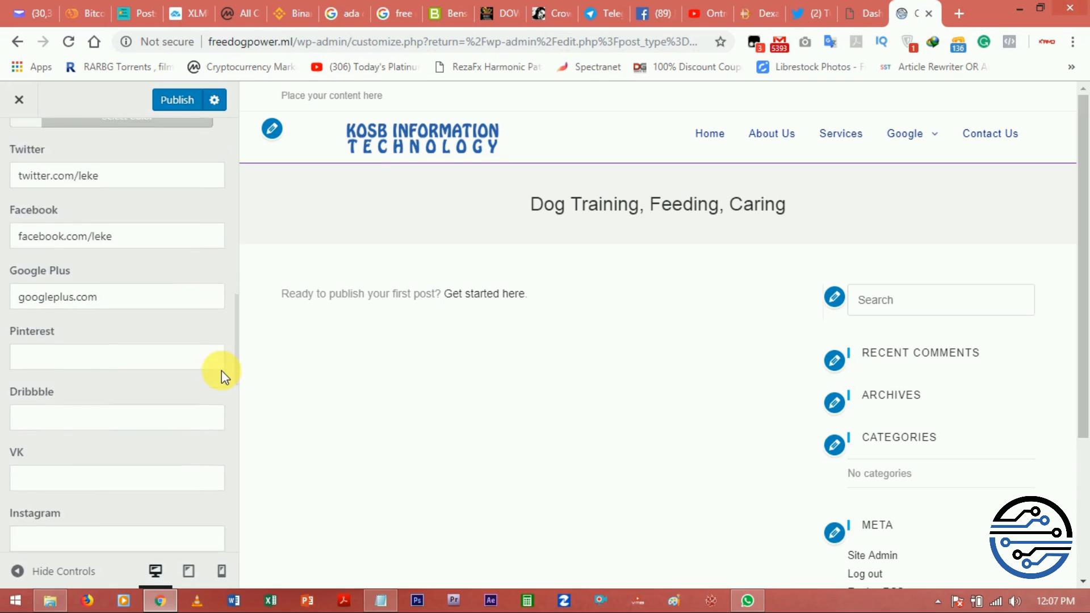
scroll(222, 370, down, 12)
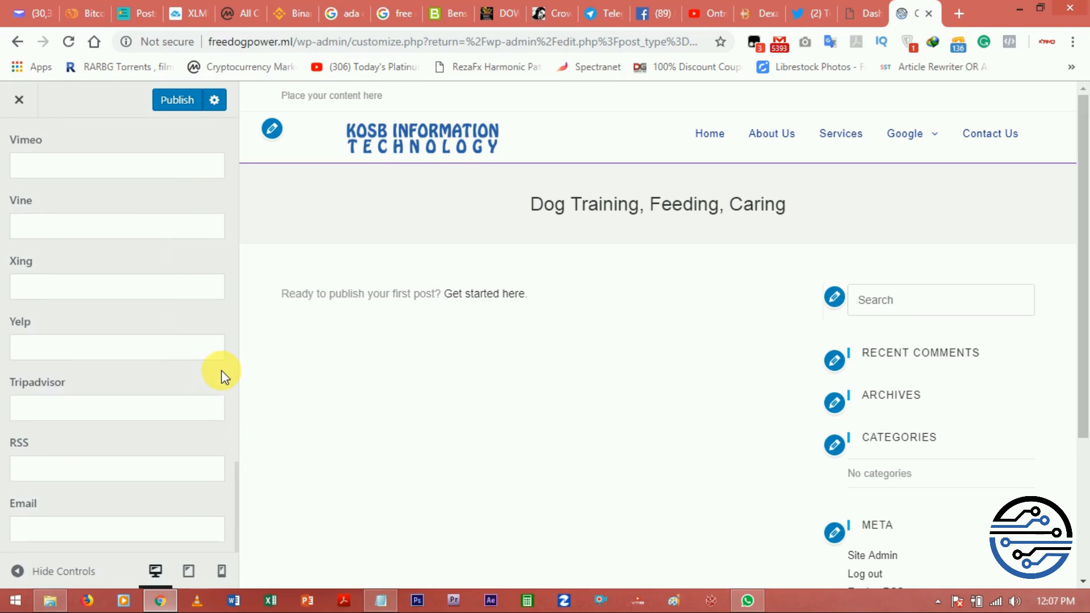
scroll(221, 370, up, 12)
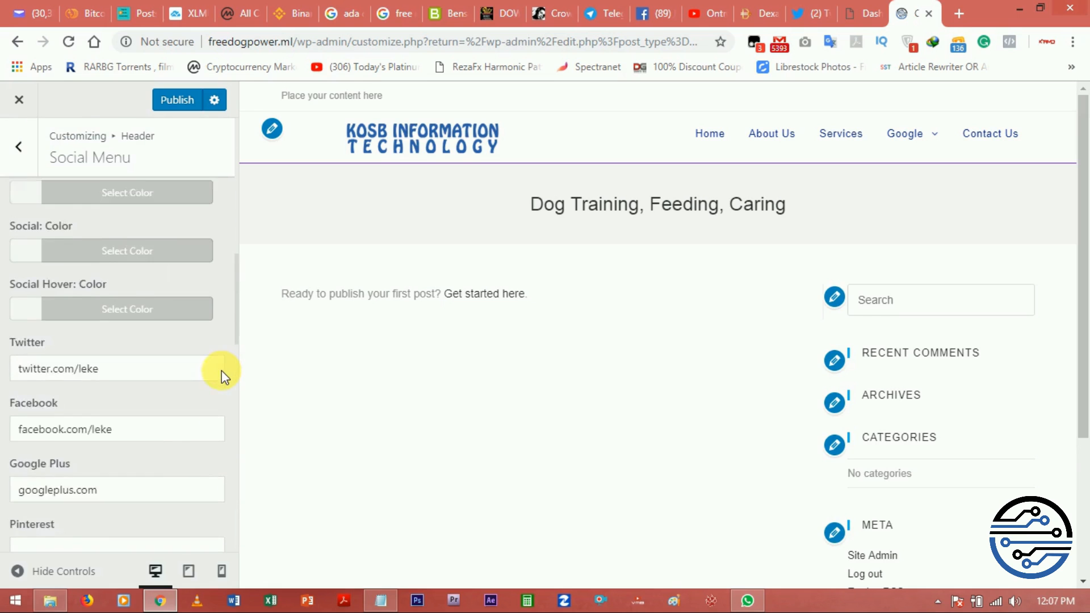
scroll(222, 370, up, 3)
scroll(223, 371, down, 4)
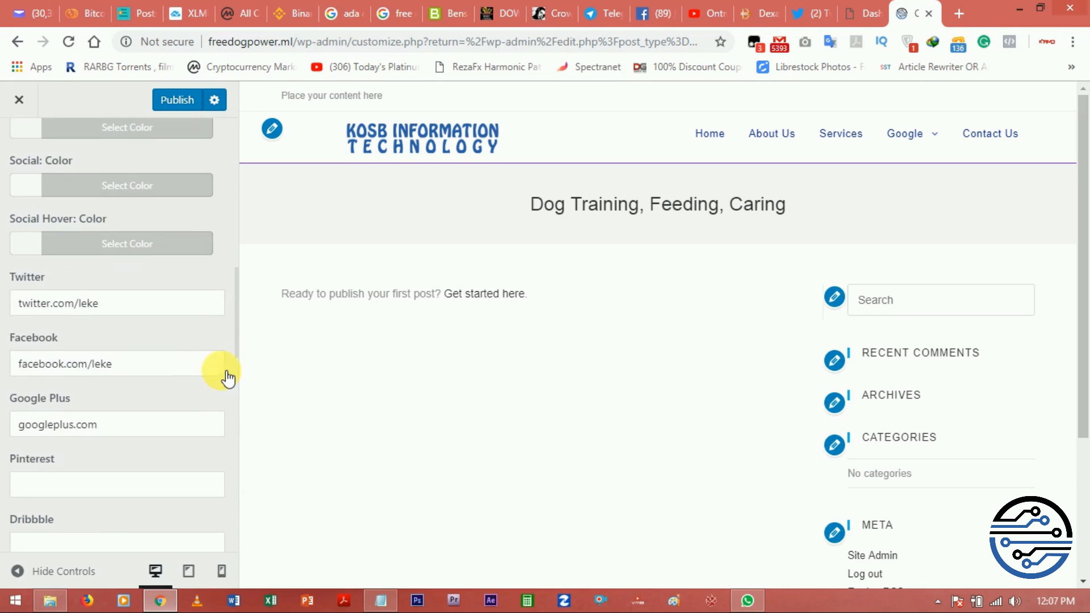
click(25, 310)
text(https)
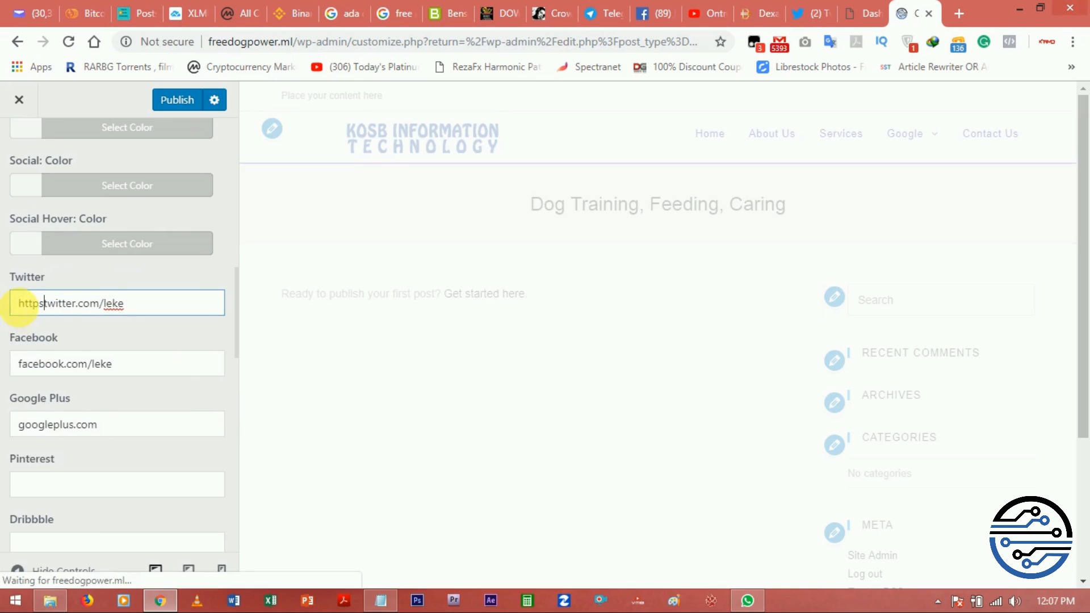
text(://)
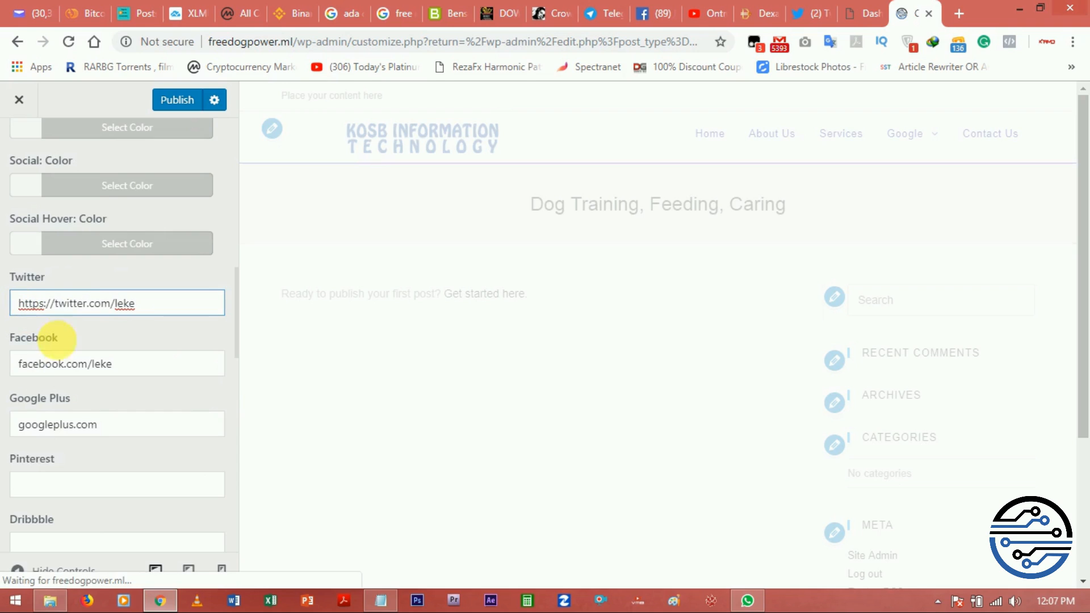
click(25, 368)
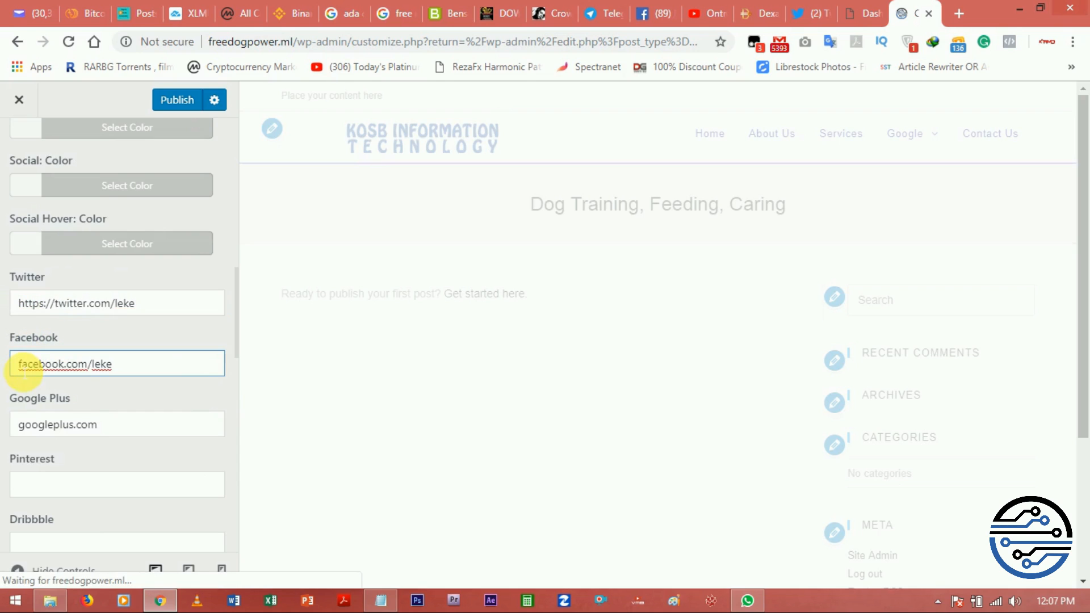
text(https://)
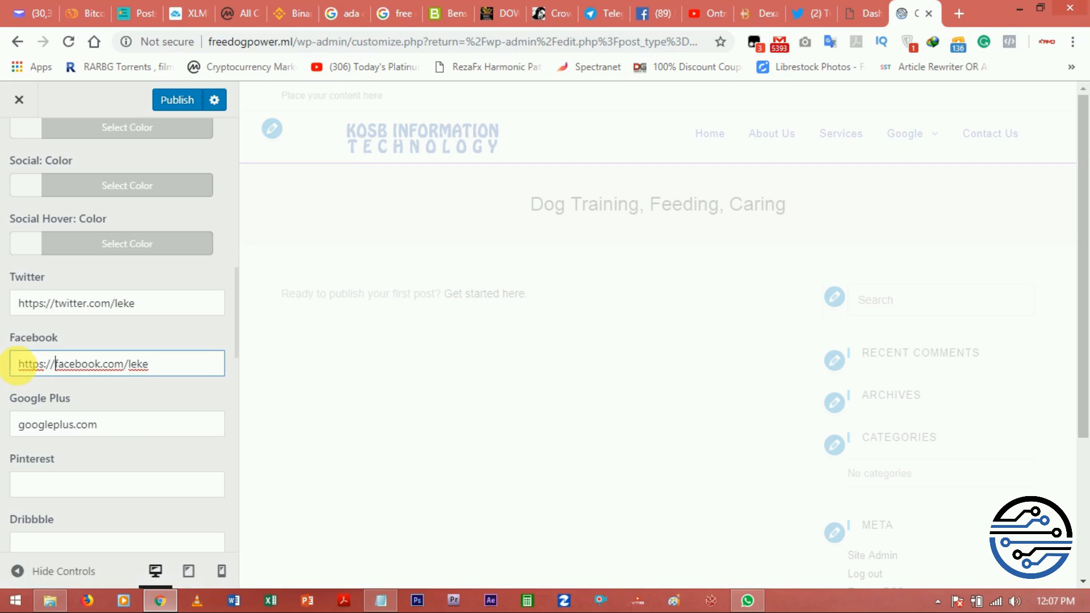
double_click(108, 425)
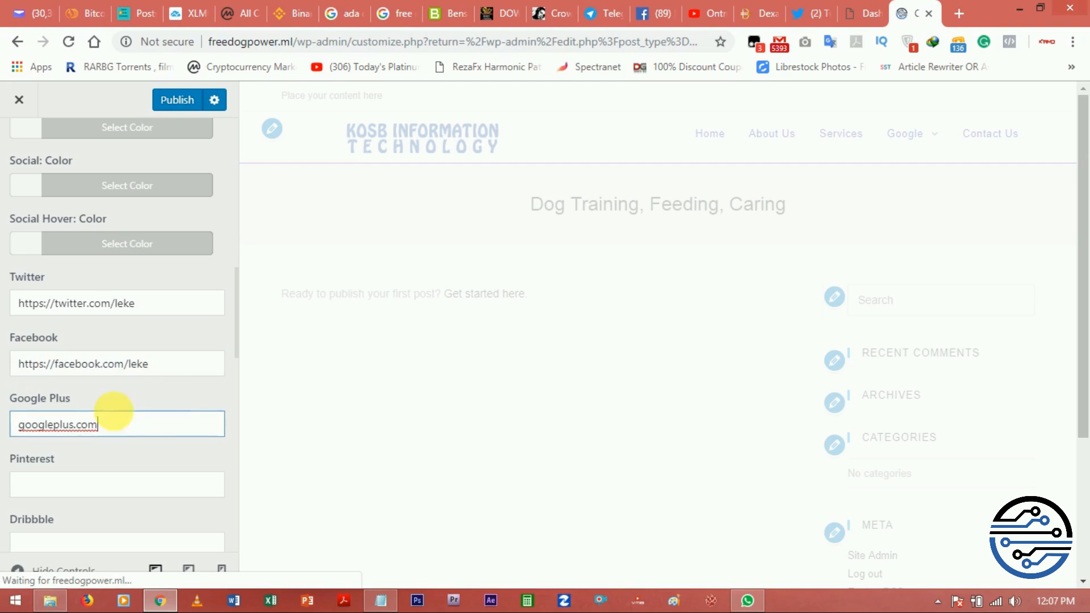
click(27, 429)
text(ht)
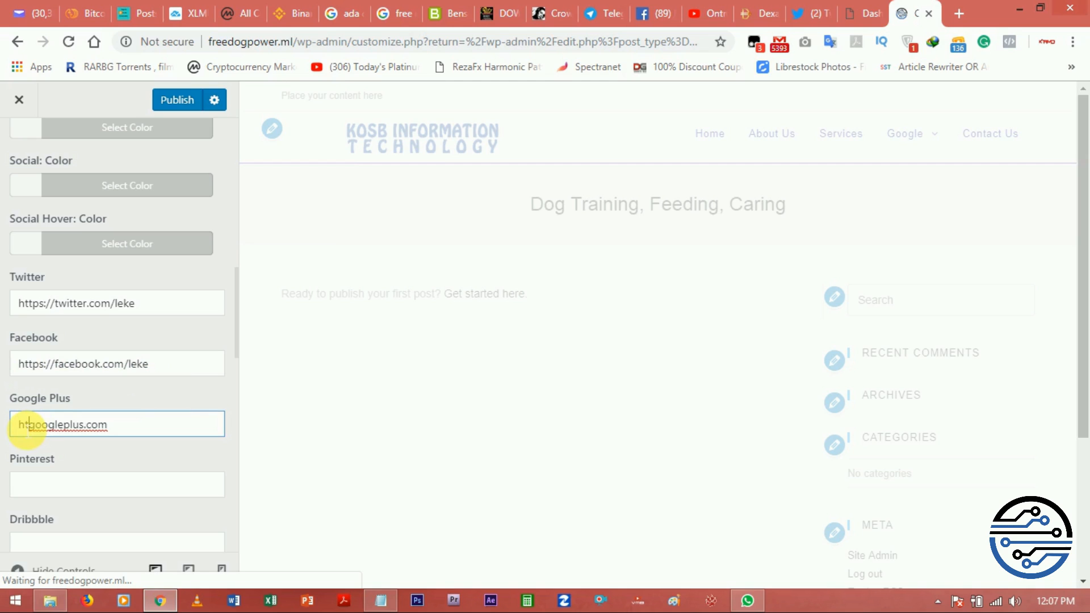
text(tps)
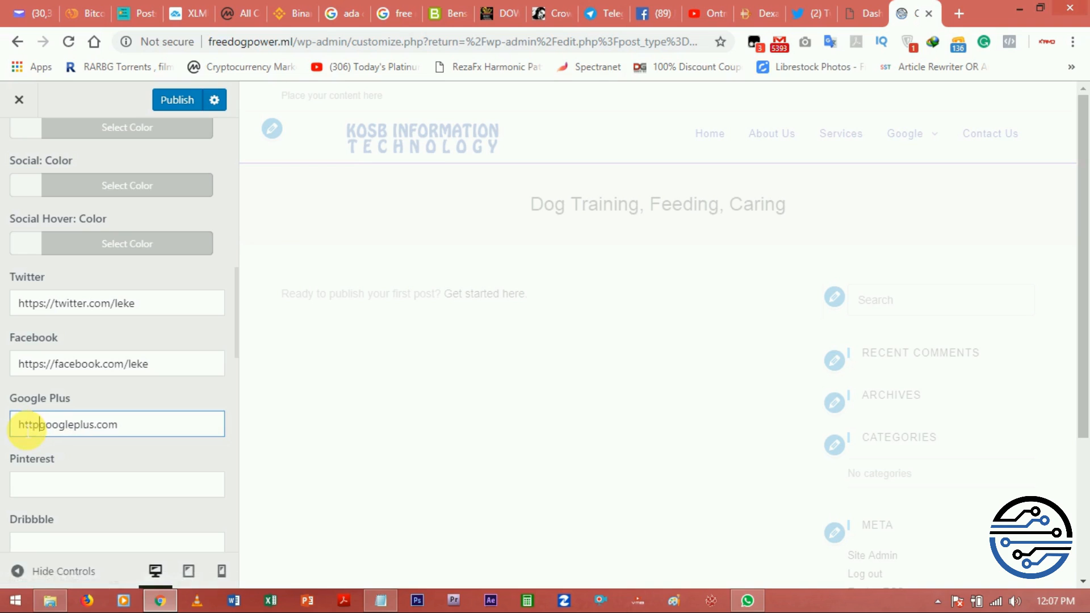
text(://)
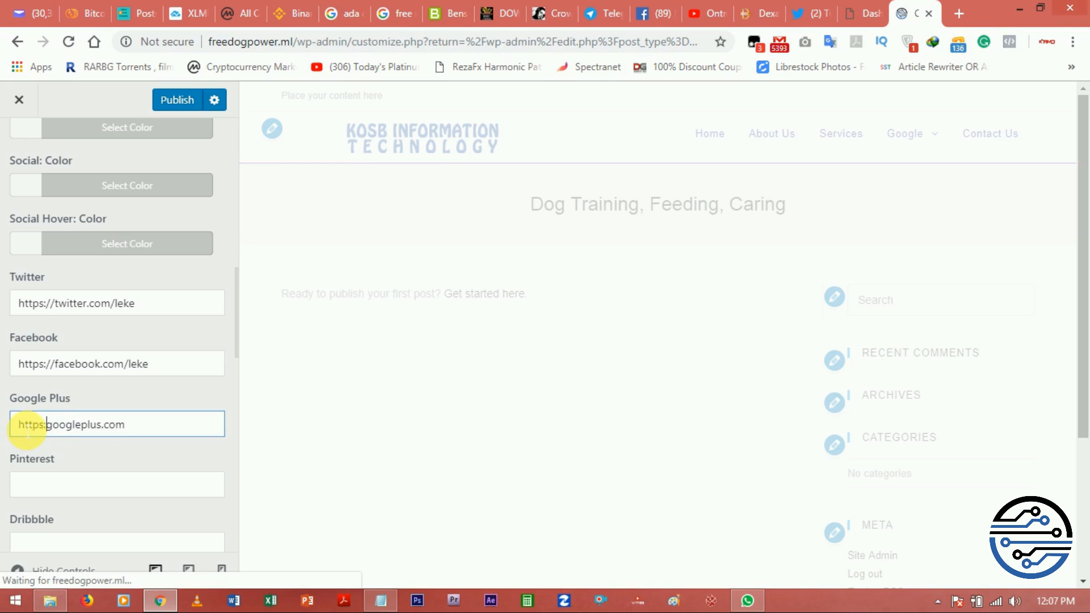
click(140, 433)
text(/leke)
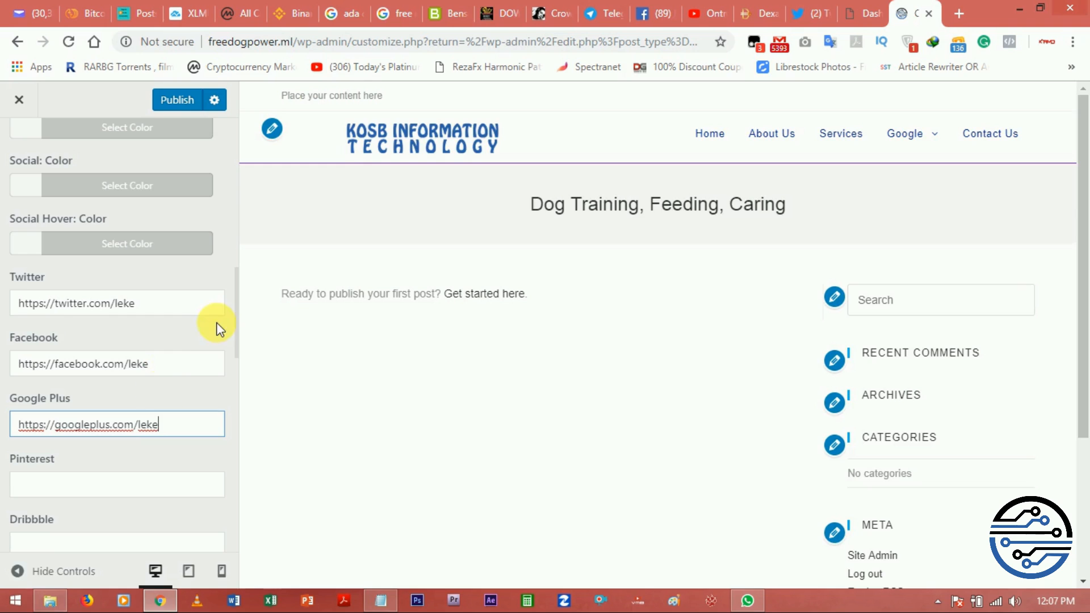
click(19, 572)
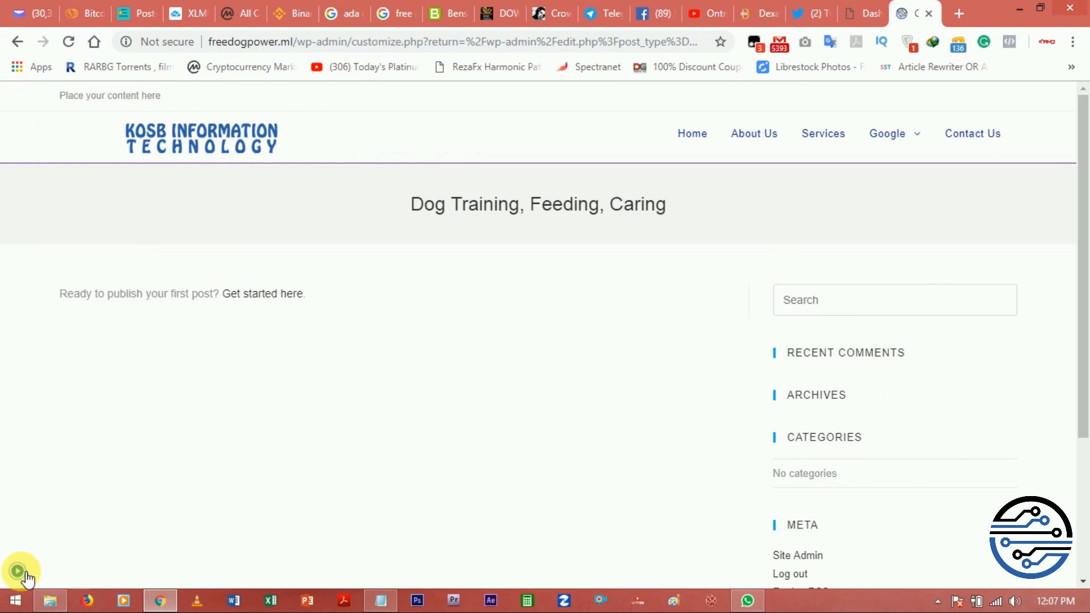
click(895, 133)
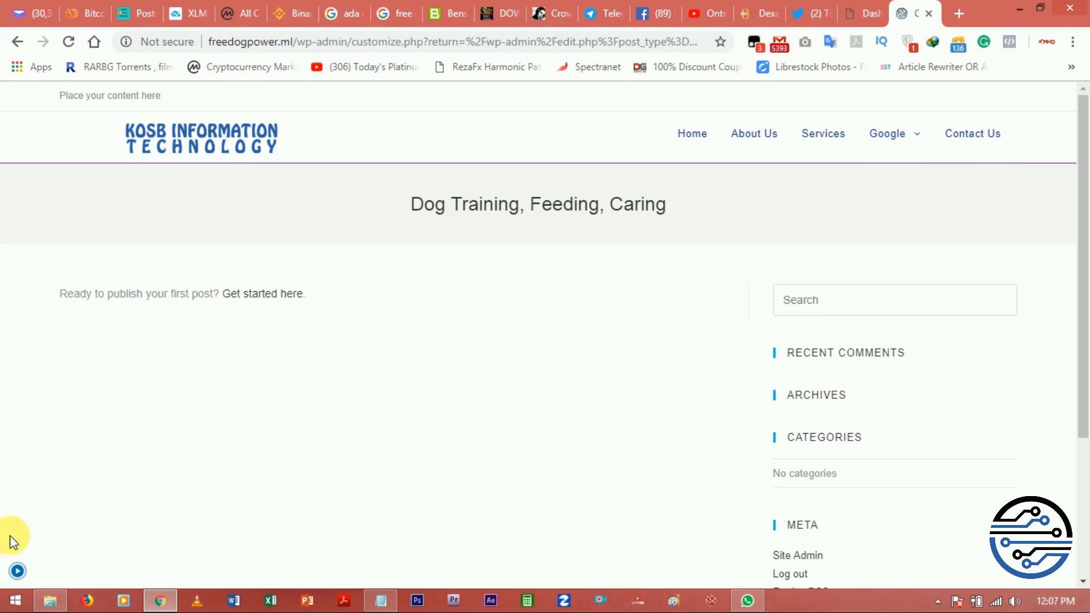
click(18, 572)
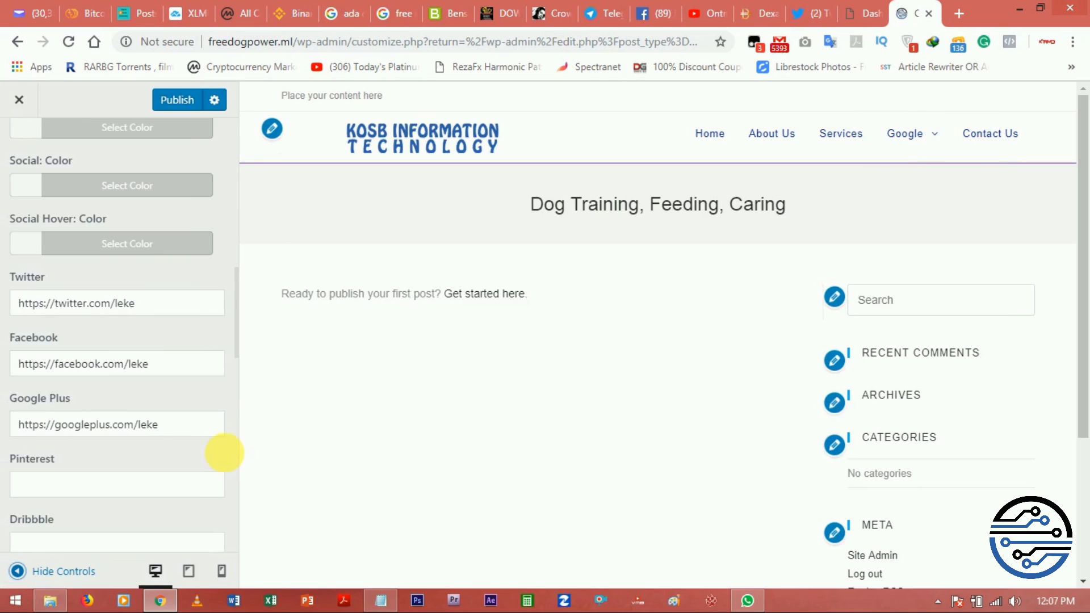
click(218, 421)
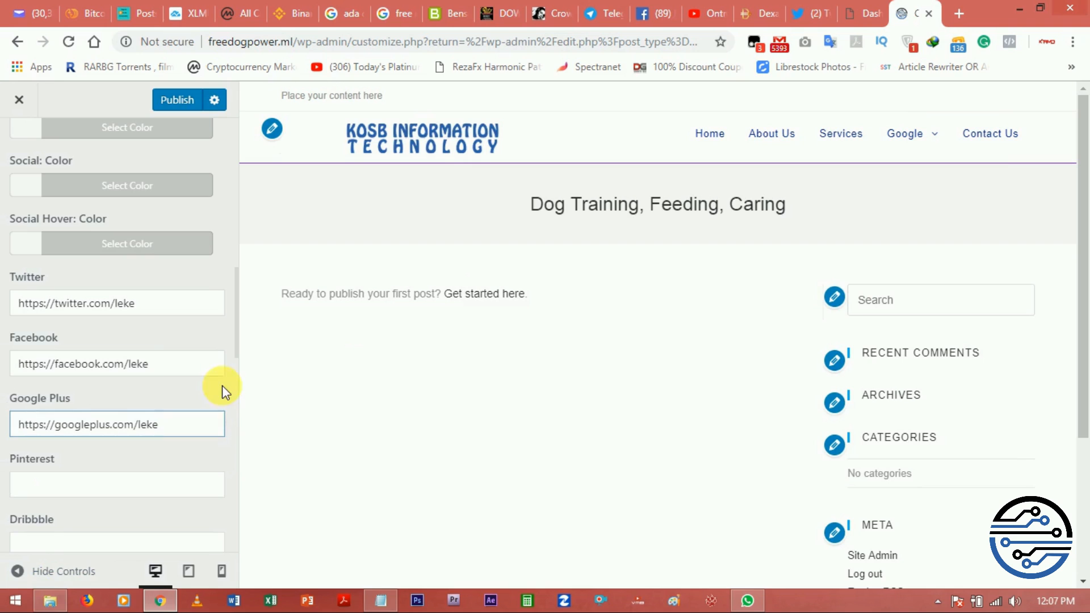
Step: Set the social menu's Social: Color to black, #000000
scroll(223, 386, up, 2)
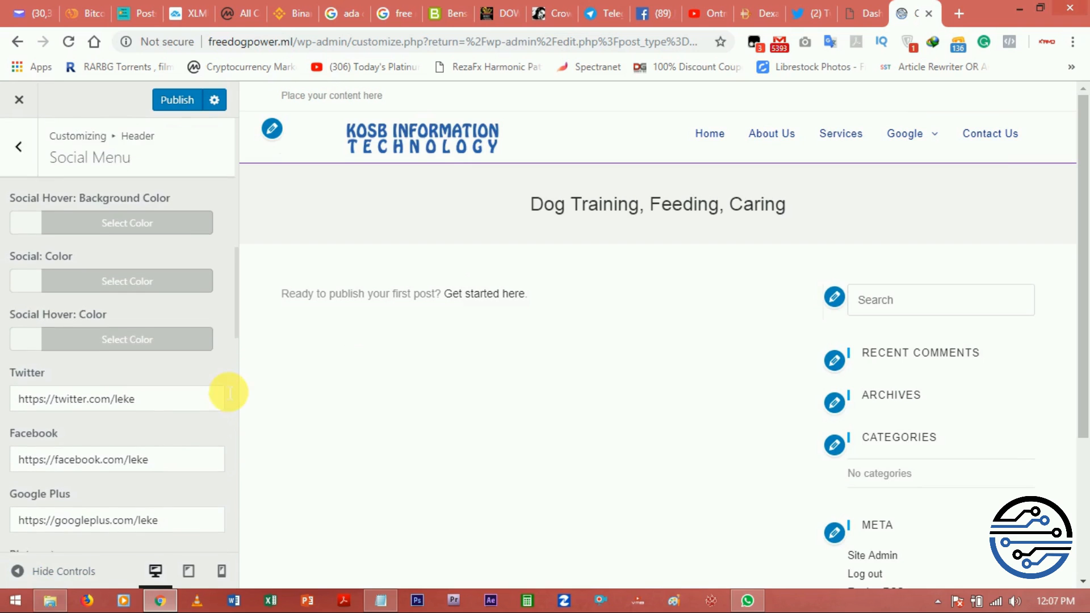
scroll(227, 389, down, 2)
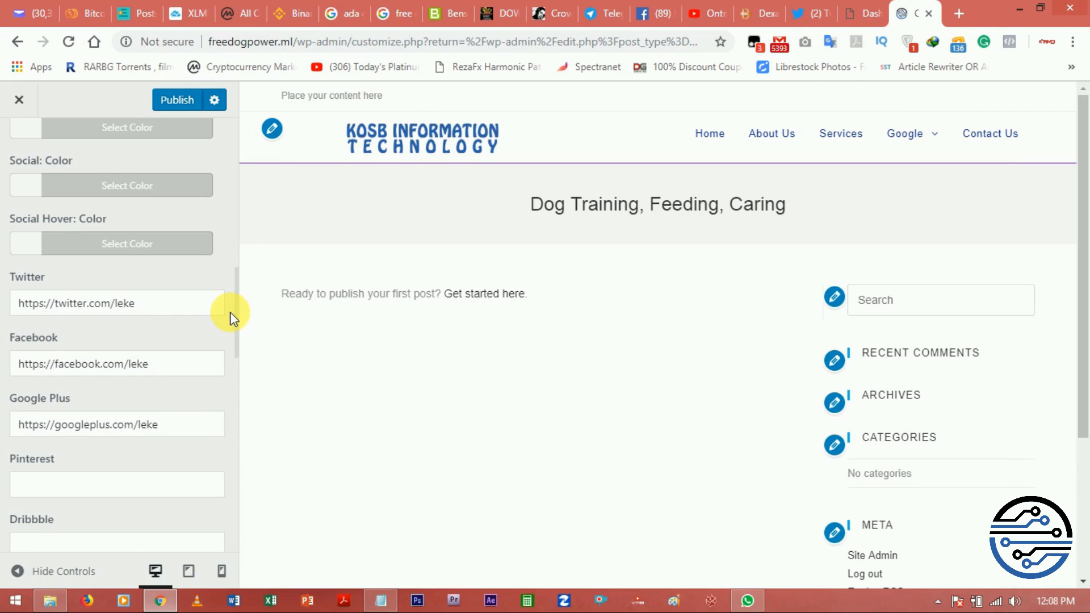
scroll(230, 312, up, 4)
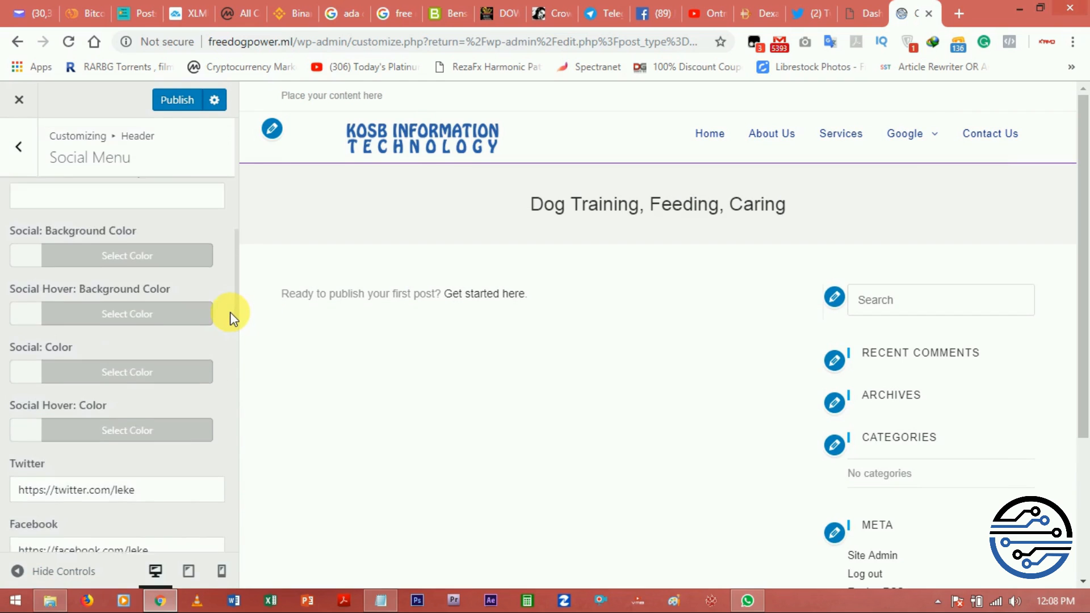
scroll(230, 311, up, 2)
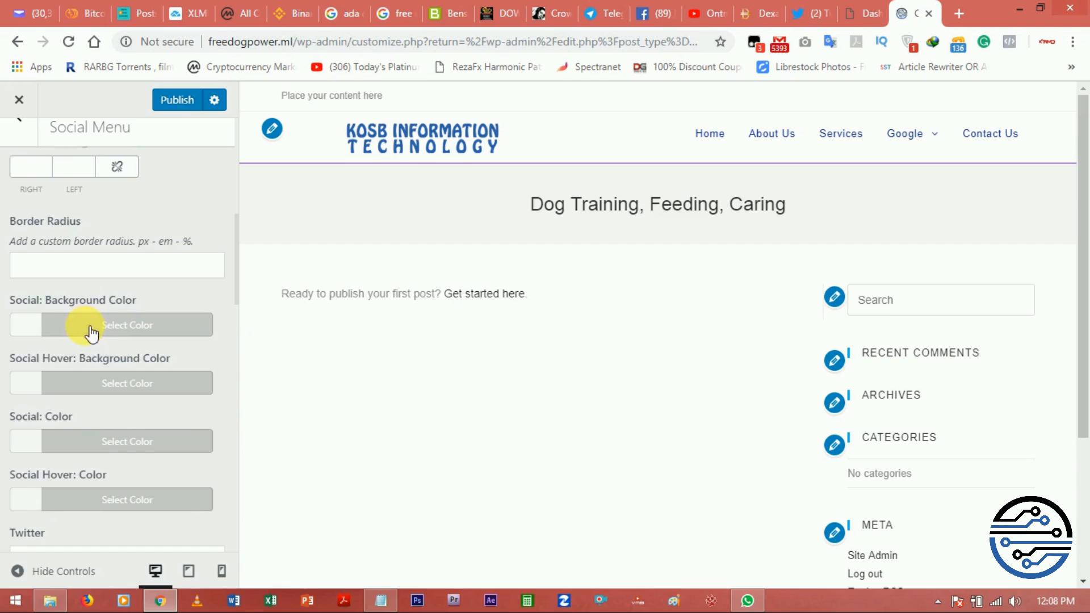
click(86, 441)
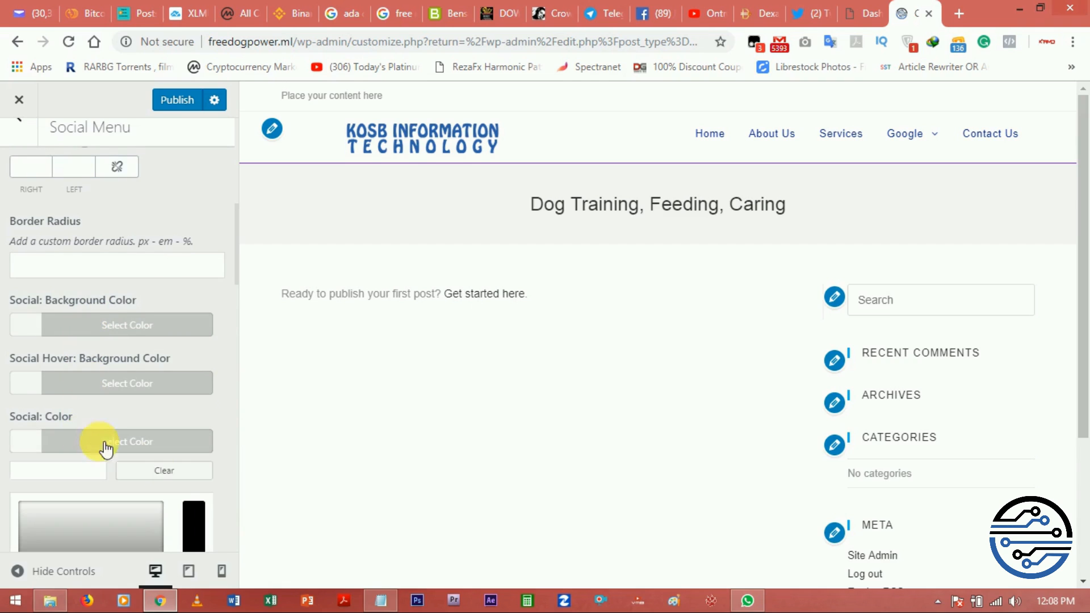
scroll(159, 470, down, 3)
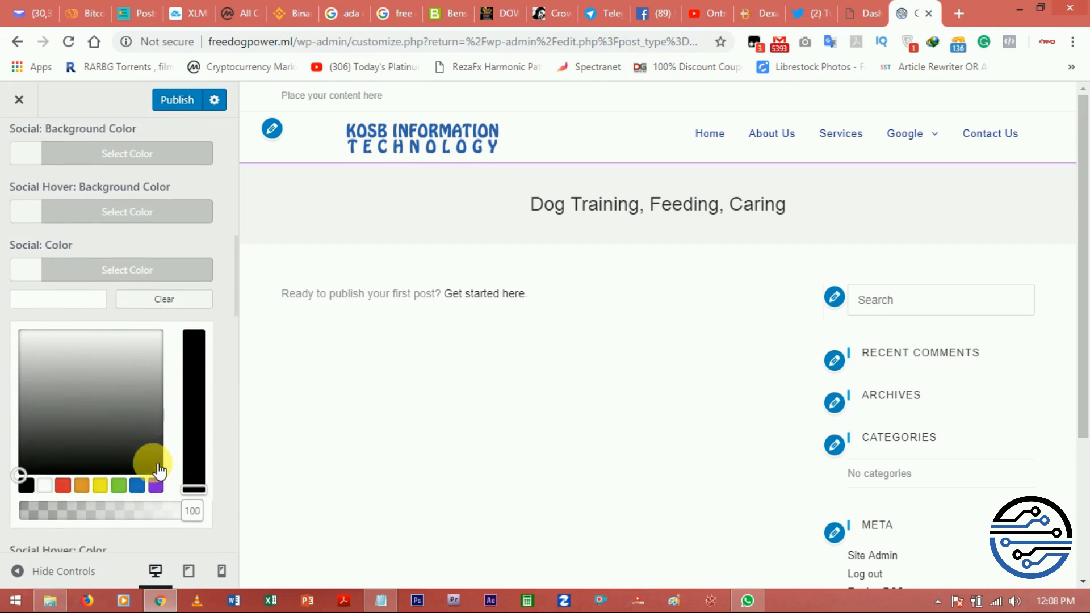
click(27, 466)
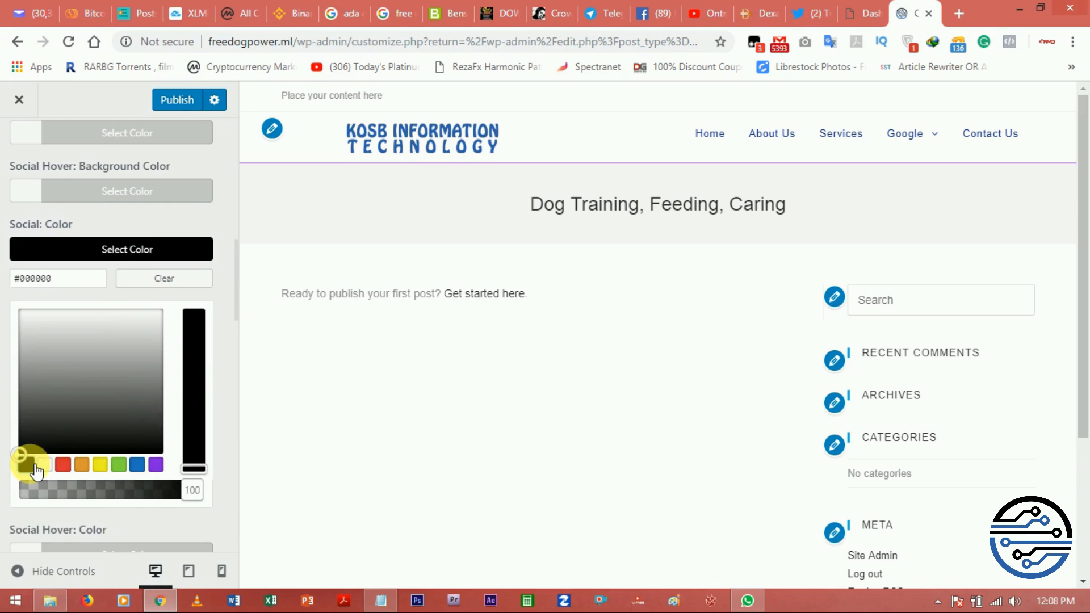
click(230, 276)
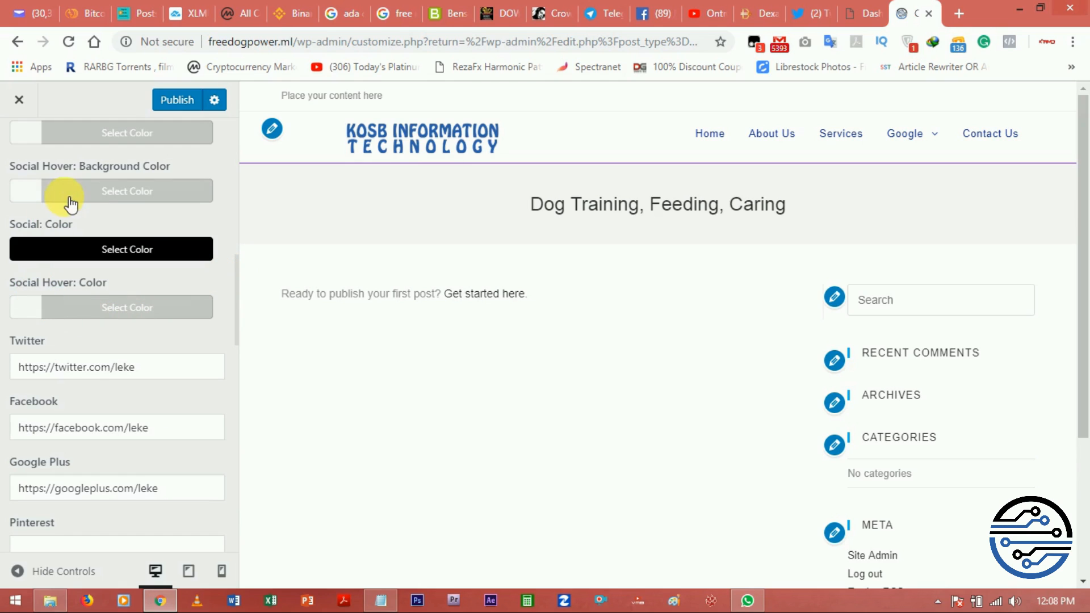
Step: Set the Social Hover: Background Color to black, #000000
click(45, 201)
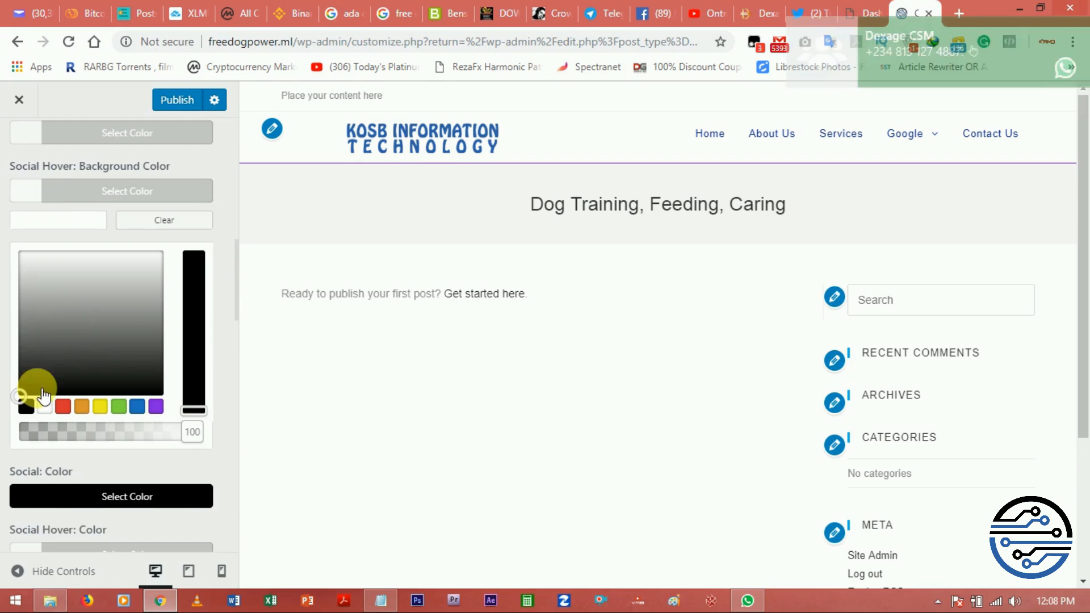
click(33, 406)
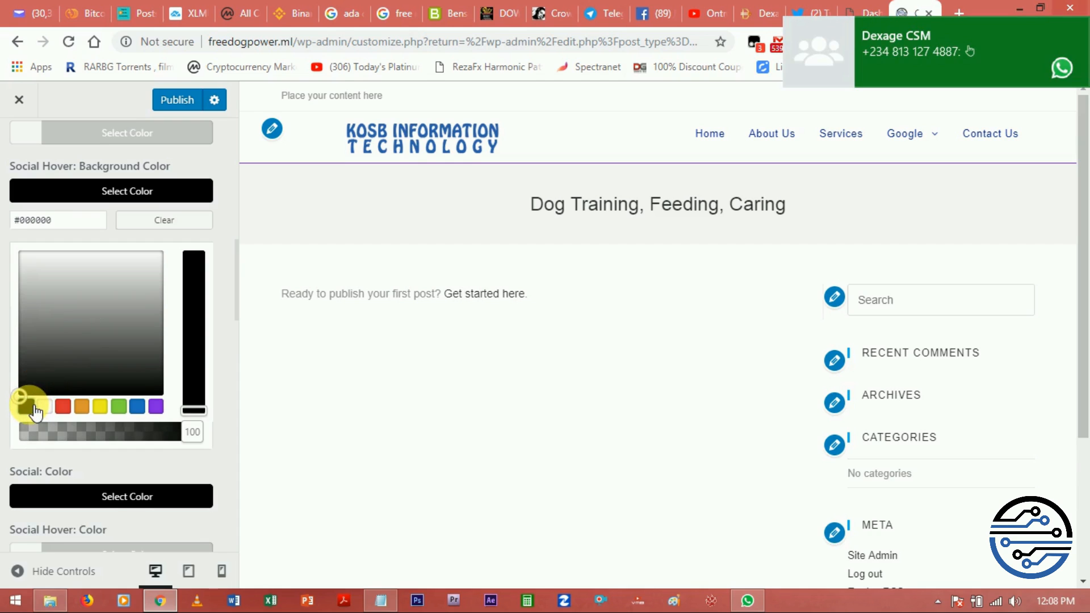
click(227, 199)
Step: Set the social menu's Social: Background Color to black
scroll(227, 200, up, 3)
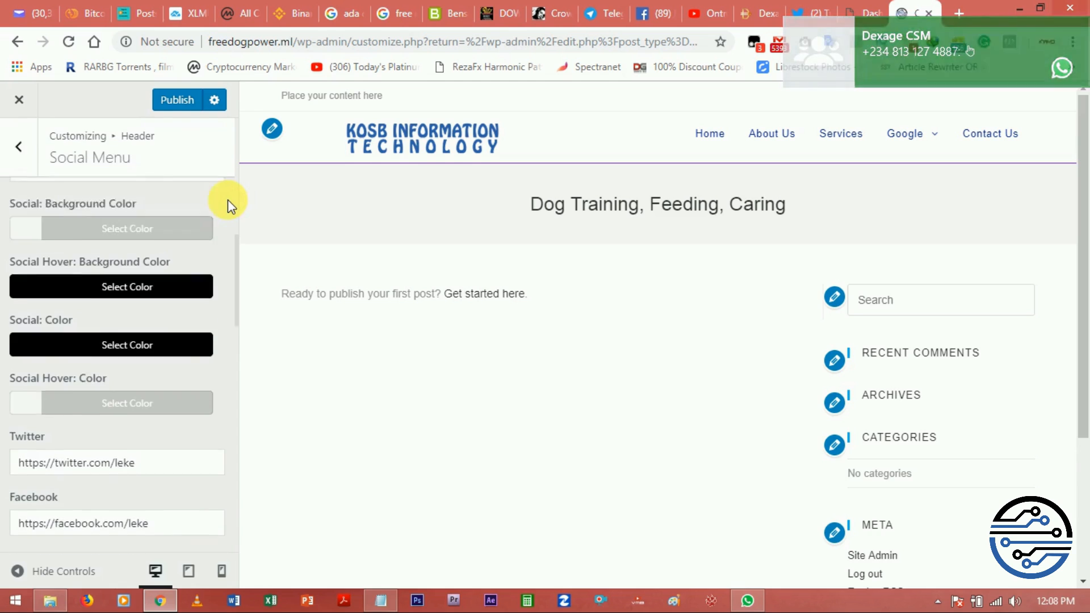
click(37, 298)
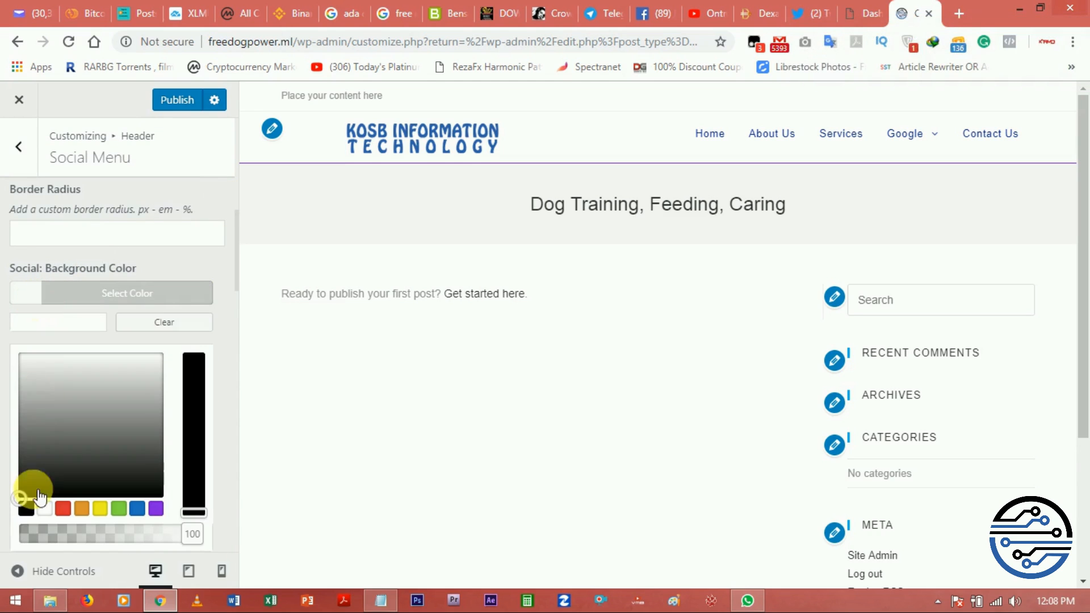
click(25, 509)
click(230, 329)
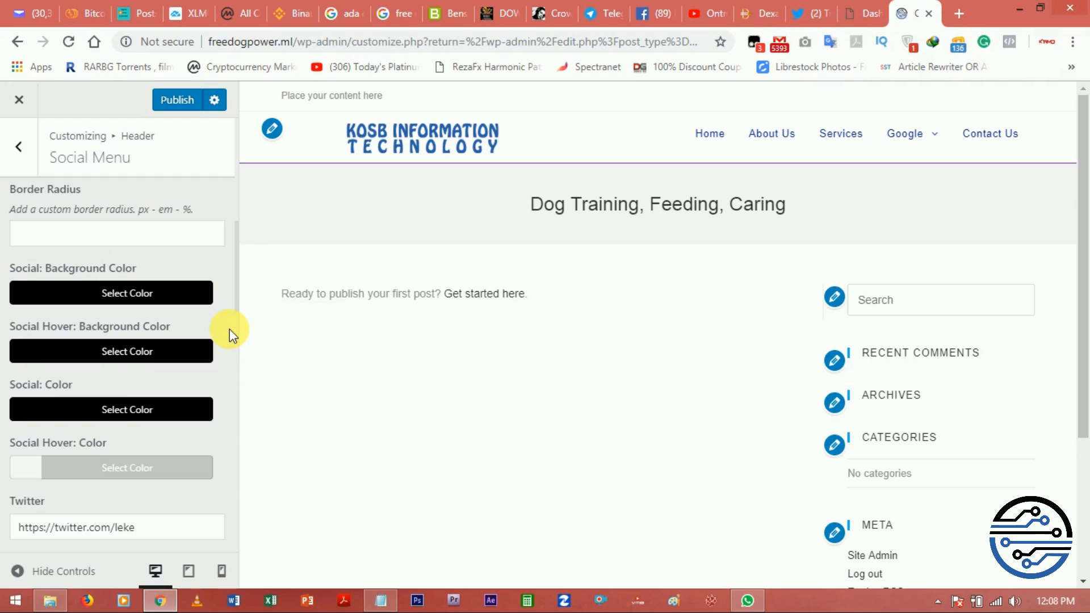
Step: Set the social menu's font size to 21 px
scroll(230, 329, up, 1)
scroll(230, 329, up, 5)
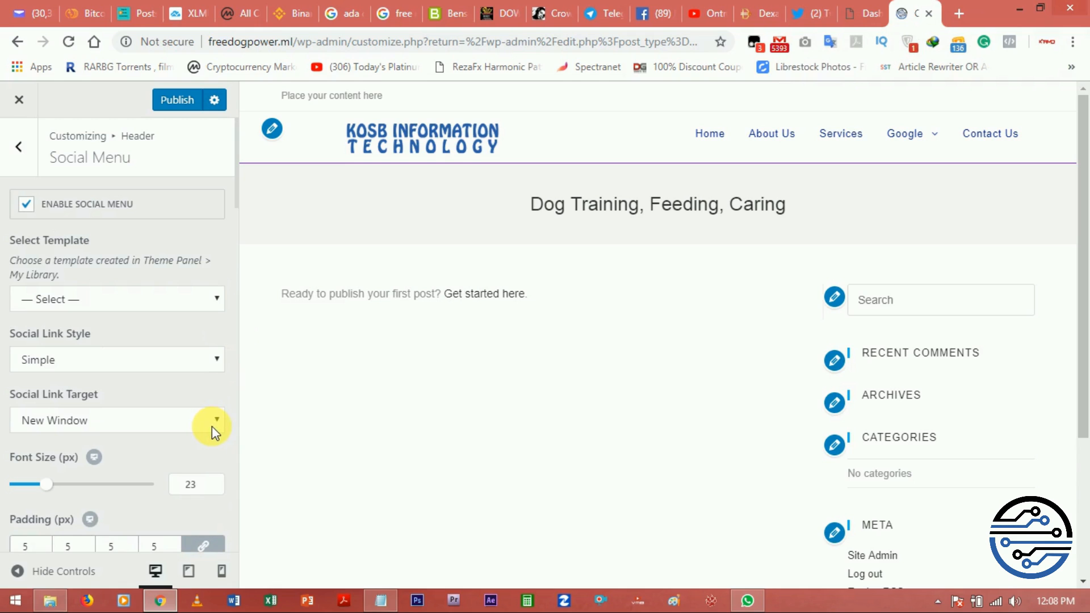
mouse_move(46, 482)
mouse_down()
mouse_move(72, 488)
mouse_move(50, 489)
mouse_up()
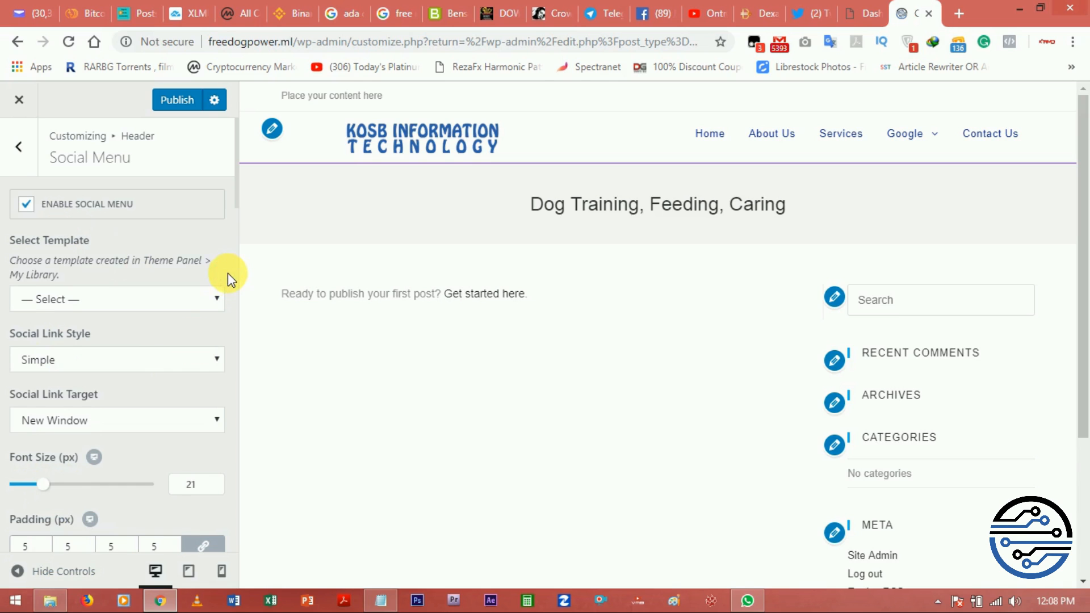
scroll(227, 273, down, 4)
scroll(227, 273, down, 5)
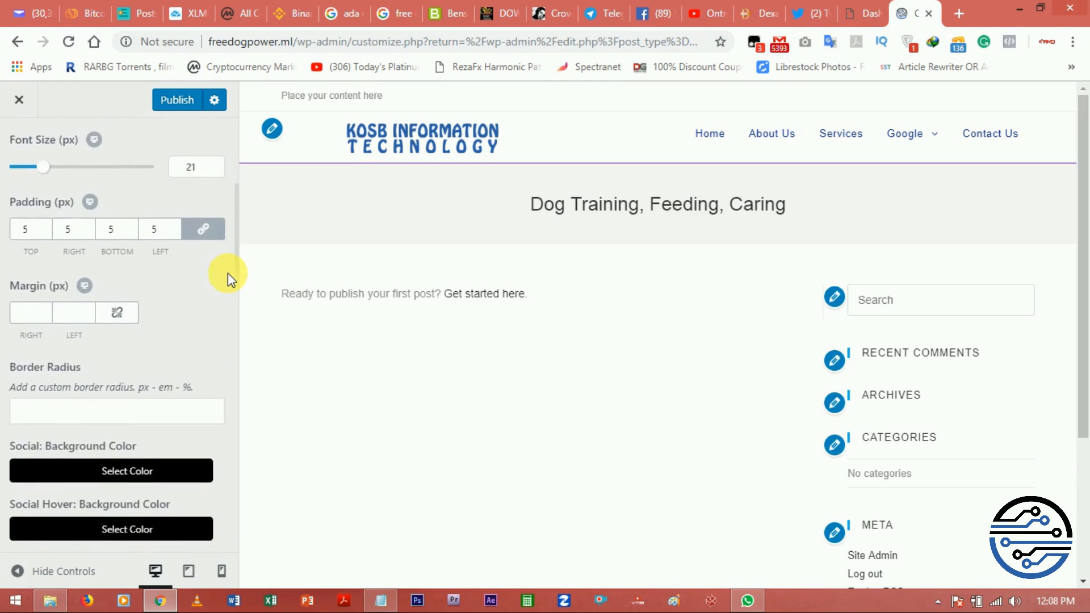
scroll(227, 273, down, 4)
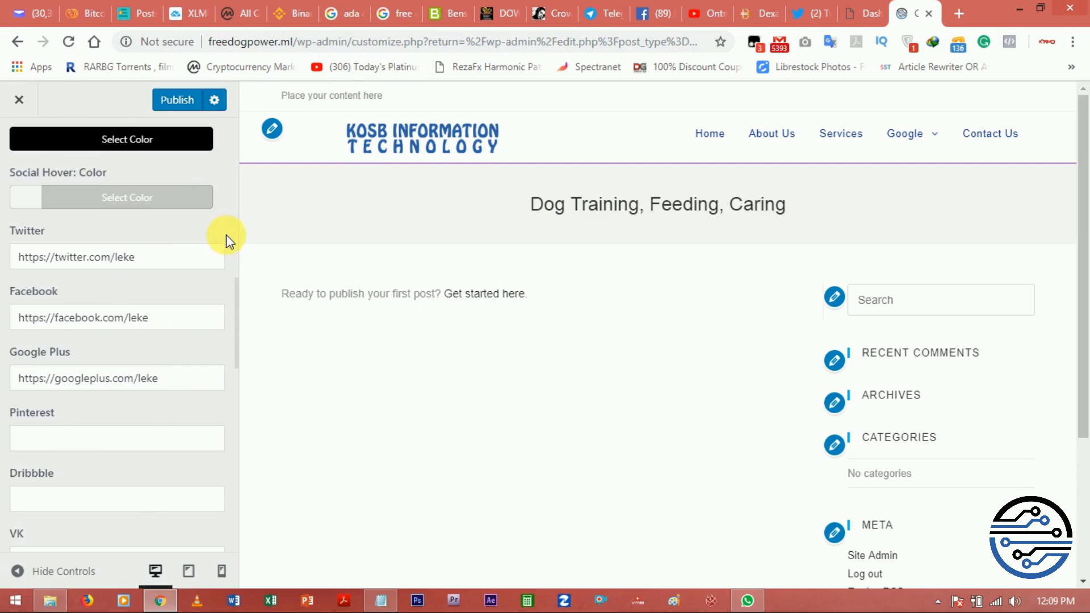
scroll(226, 233, up, 15)
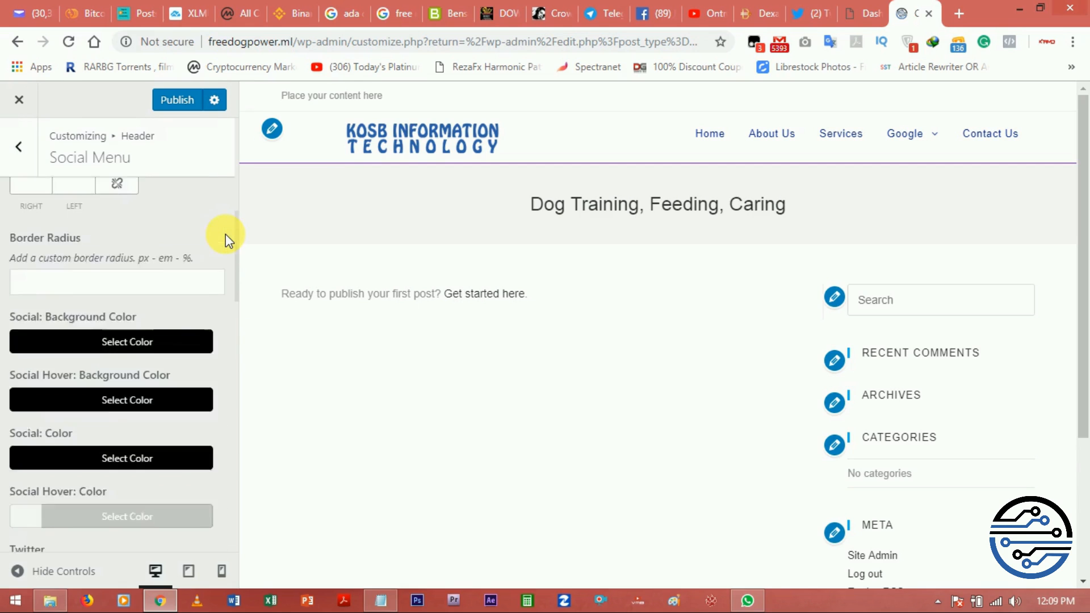
click(938, 601)
right_click(935, 521)
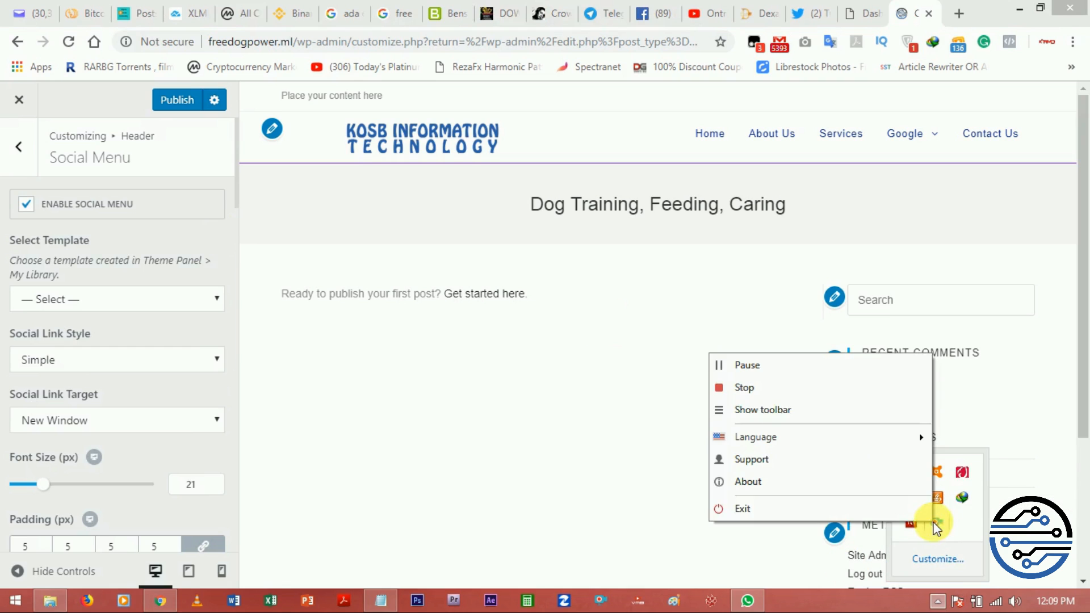
click(850, 369)
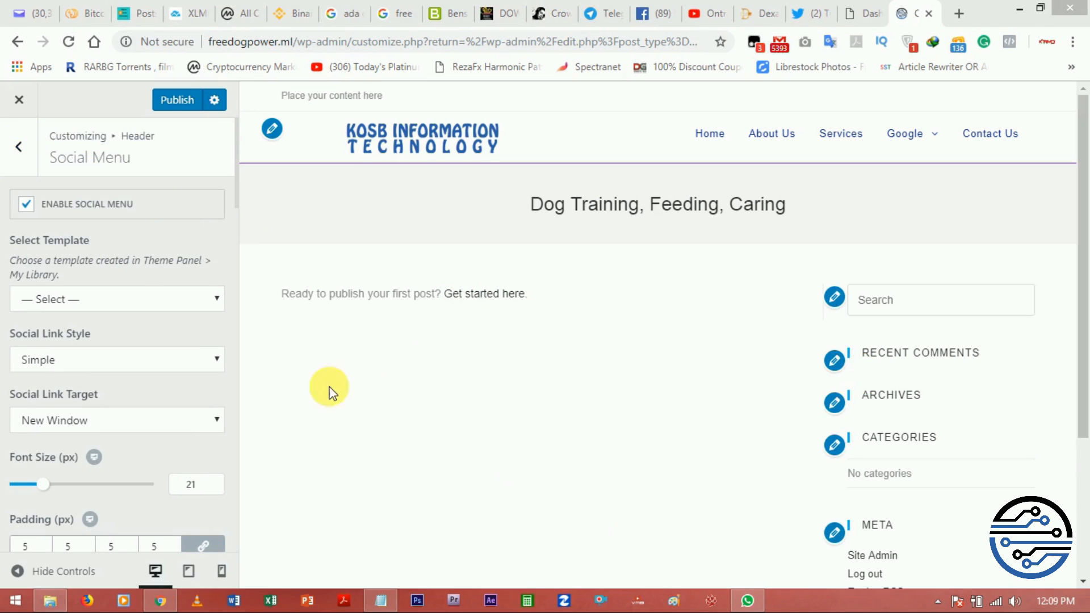
Step: Open the header's Mobile Menu settings and review the breakpoint, logo, element positioning, menu style, menu text, hamburger icon and direction options
click(23, 168)
click(24, 170)
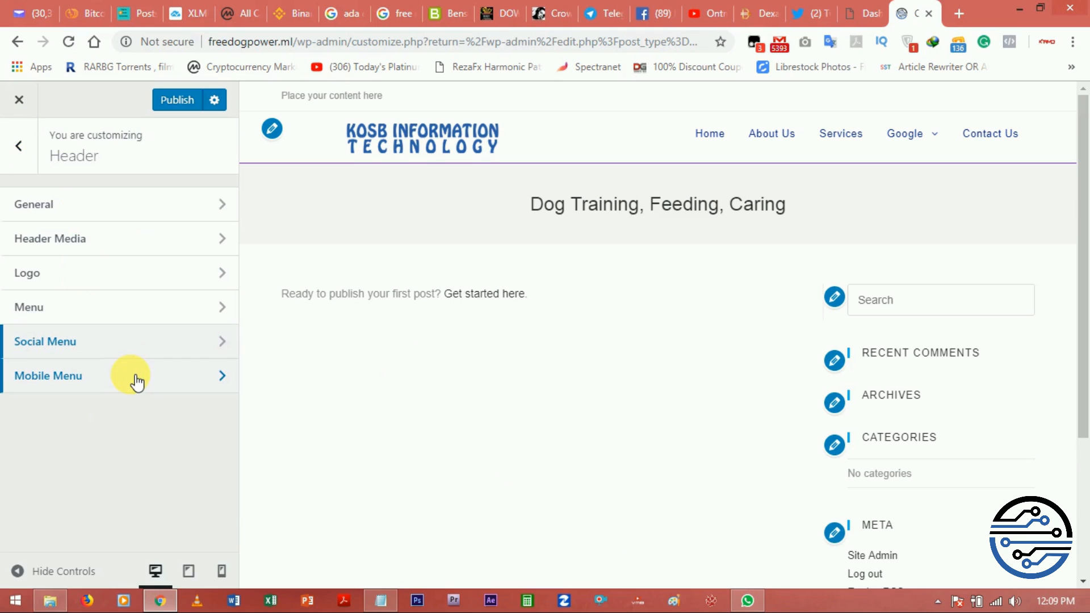
click(136, 383)
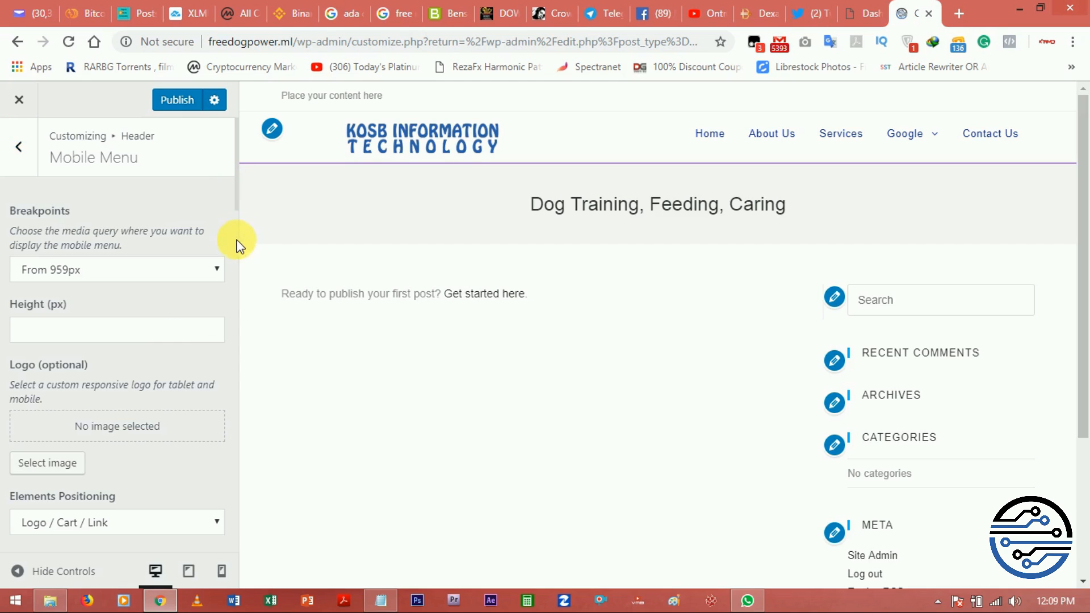
scroll(223, 233, down, 3)
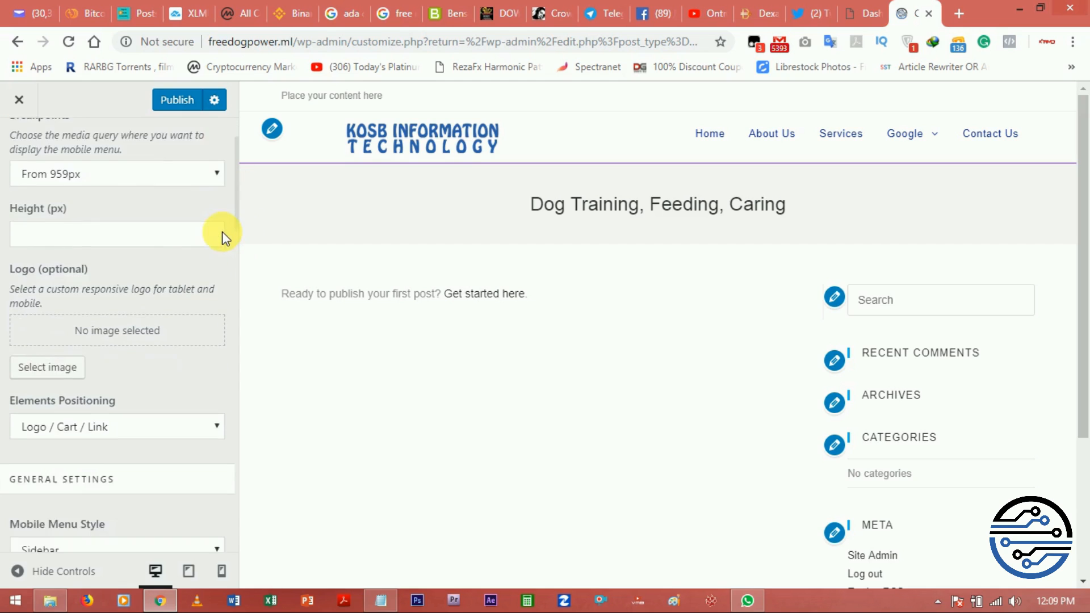
scroll(223, 231, down, 1)
scroll(223, 230, up, 5)
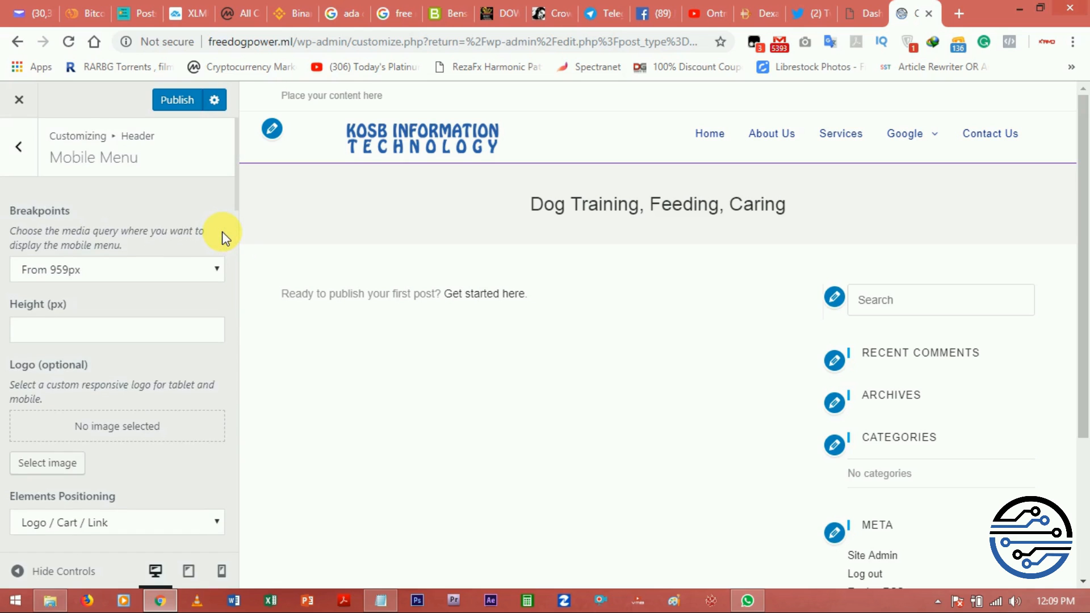
scroll(222, 231, down, 2)
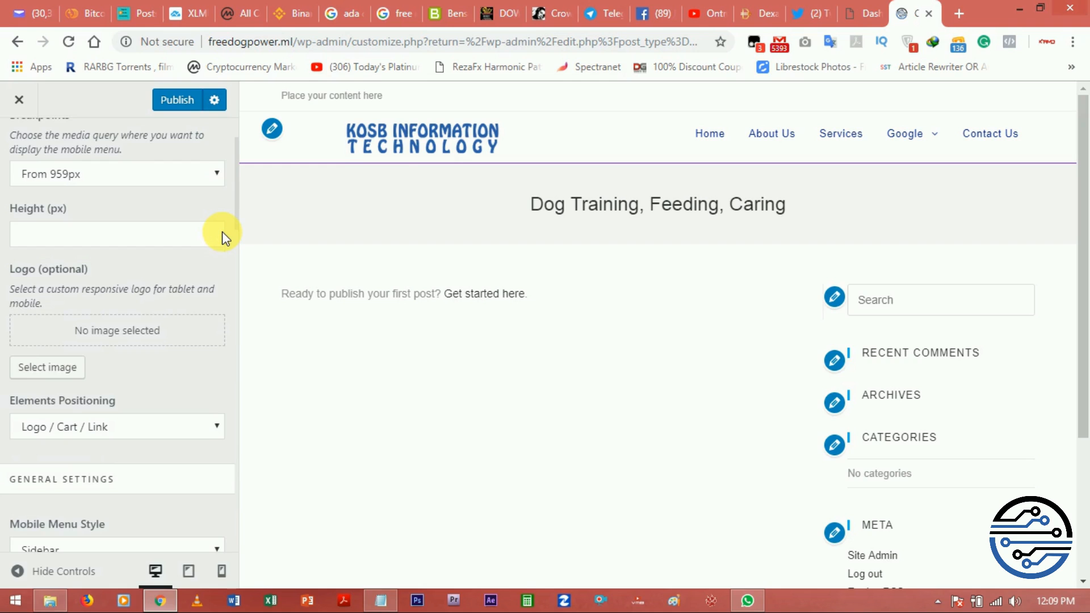
scroll(222, 231, down, 2)
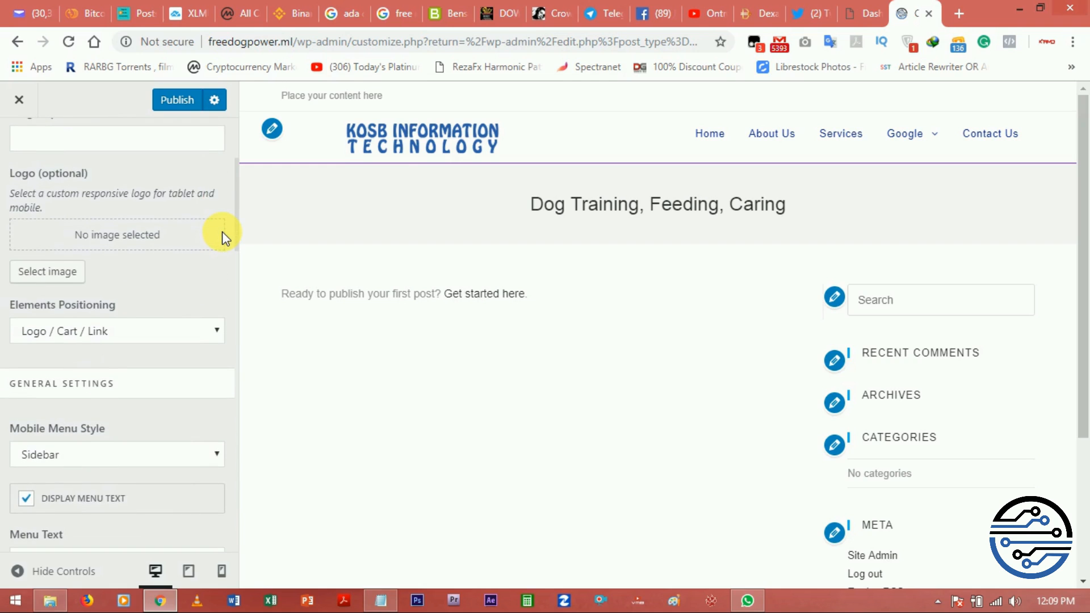
scroll(223, 231, up, 1)
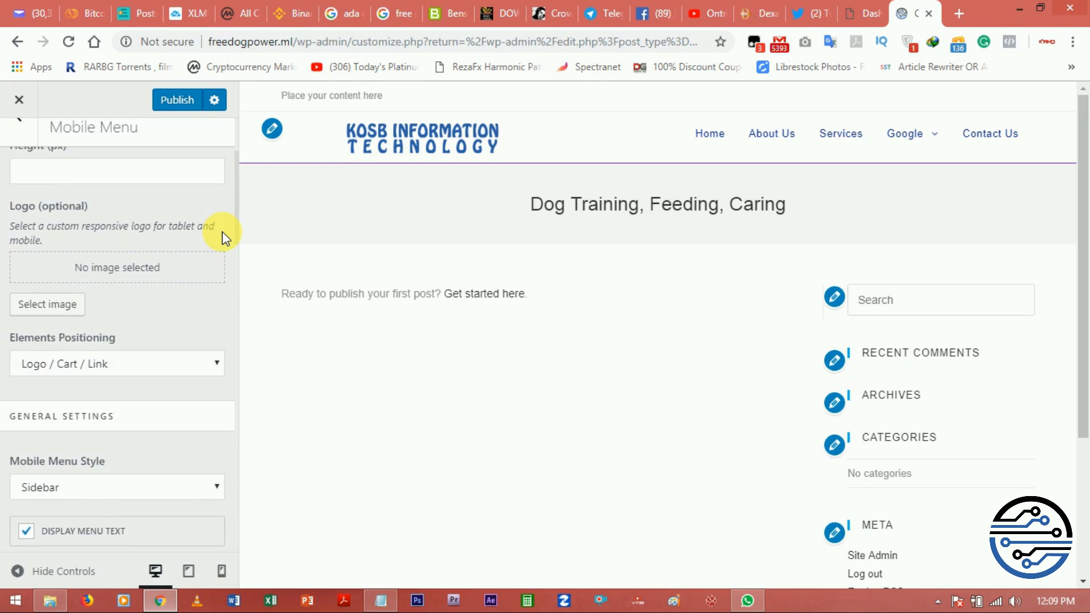
scroll(222, 231, up, 1)
scroll(225, 233, down, 1)
scroll(226, 234, up, 1)
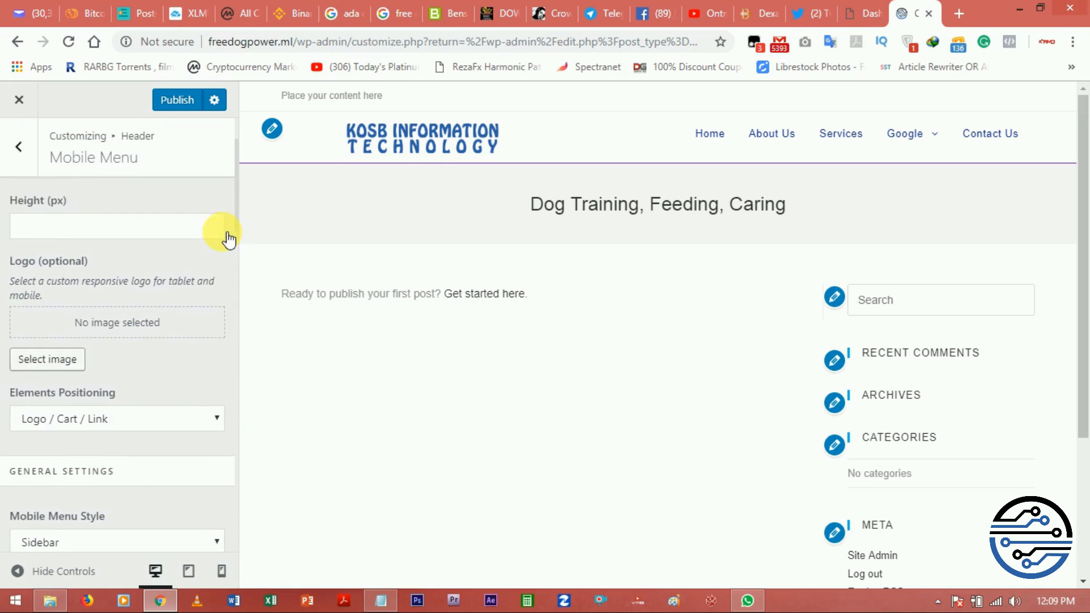
scroll(227, 238, down, 4)
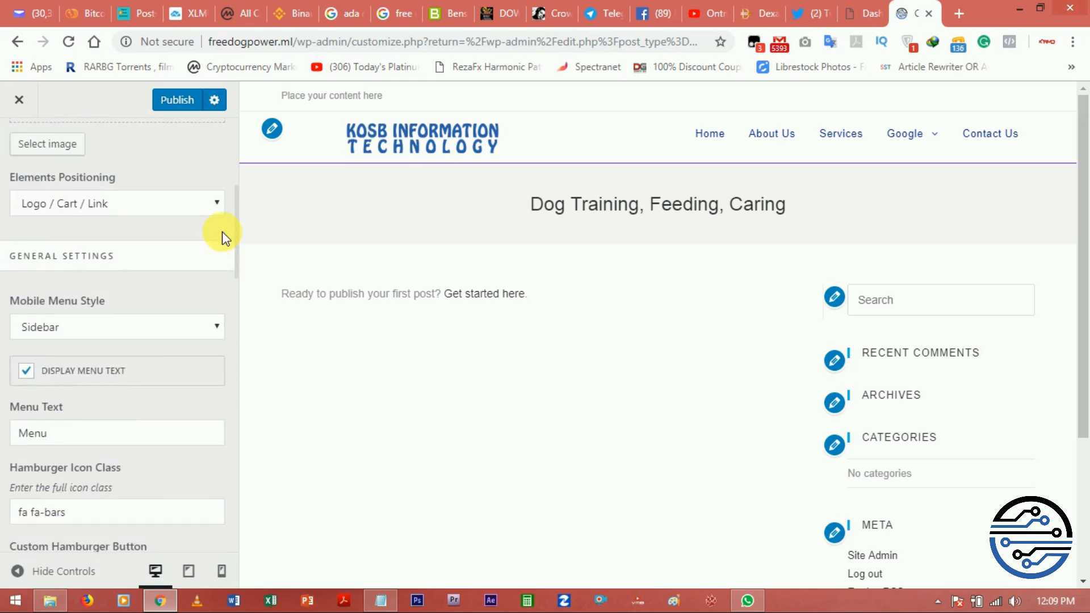
scroll(222, 232, down, 5)
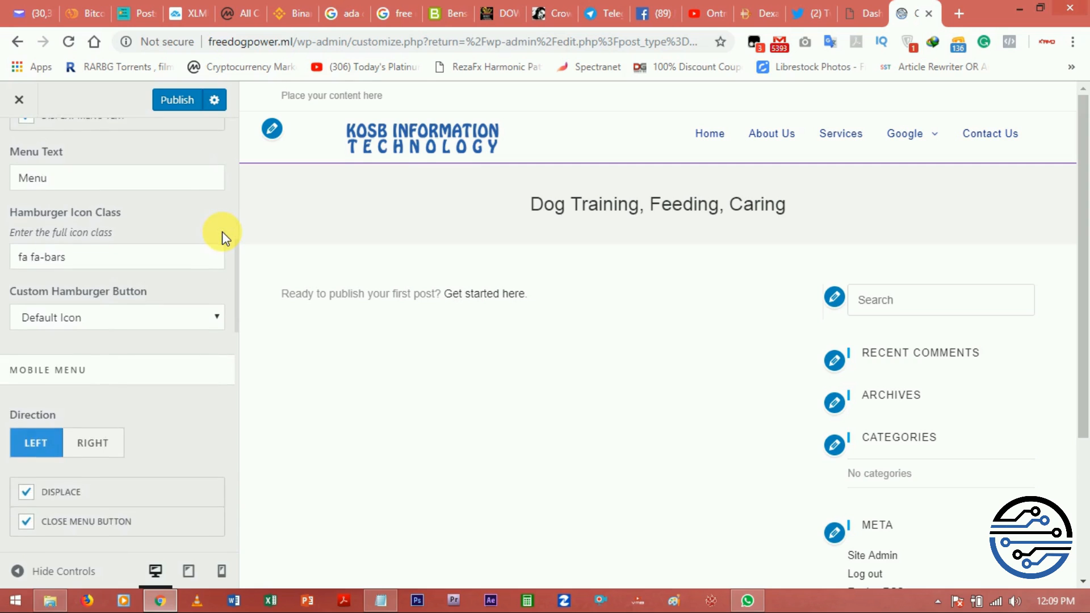
scroll(222, 231, up, 2)
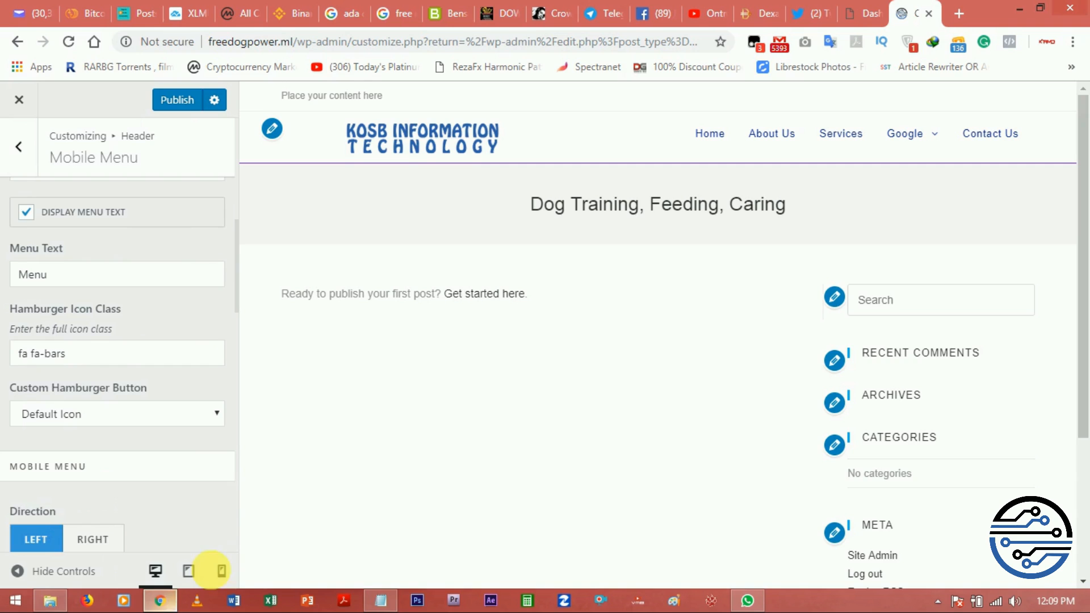
Step: Preview the site at mobile size and set the mobile menu's Menu Text to Meme
click(222, 570)
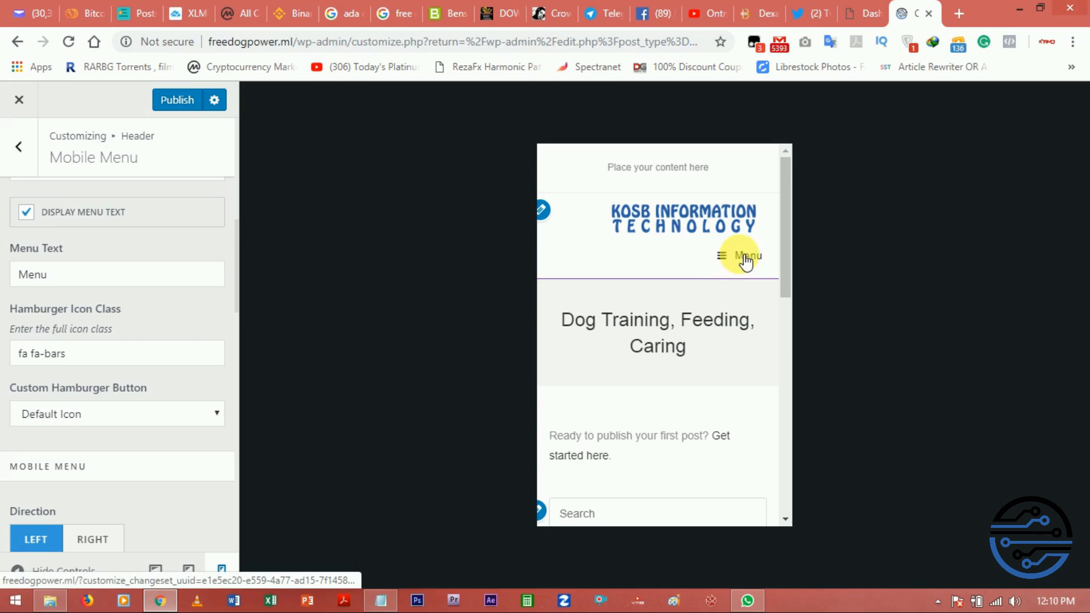
drag(52, 280, 11, 274)
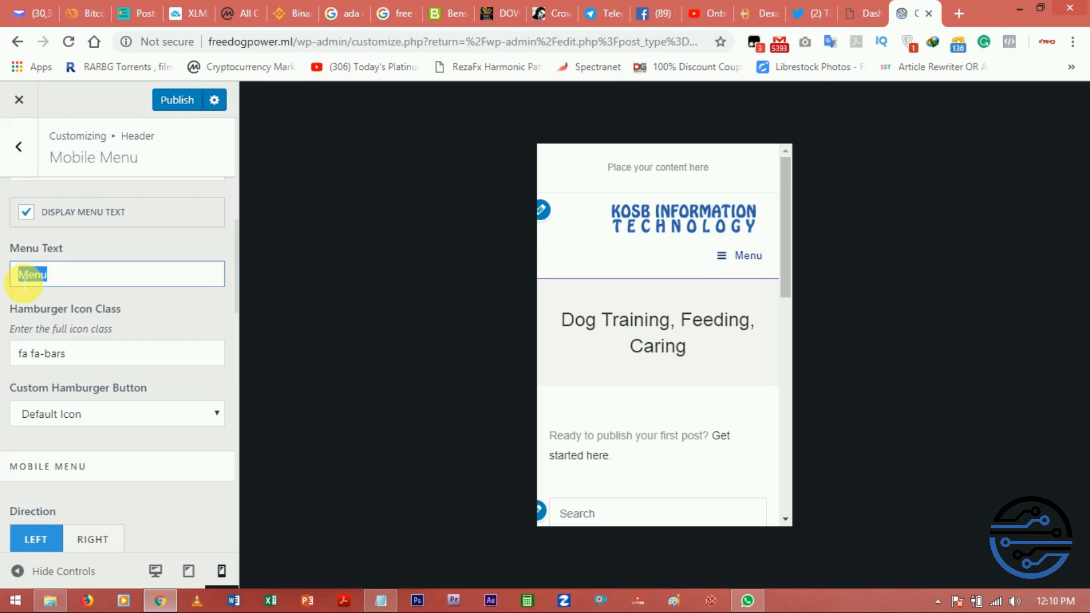
text(Meme)
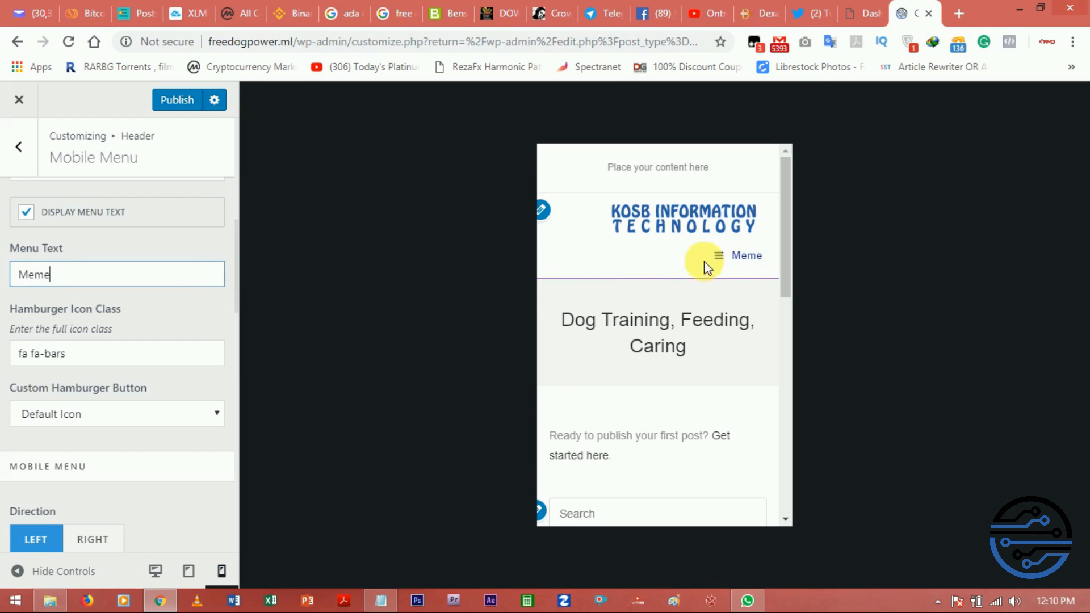
key(Tab)
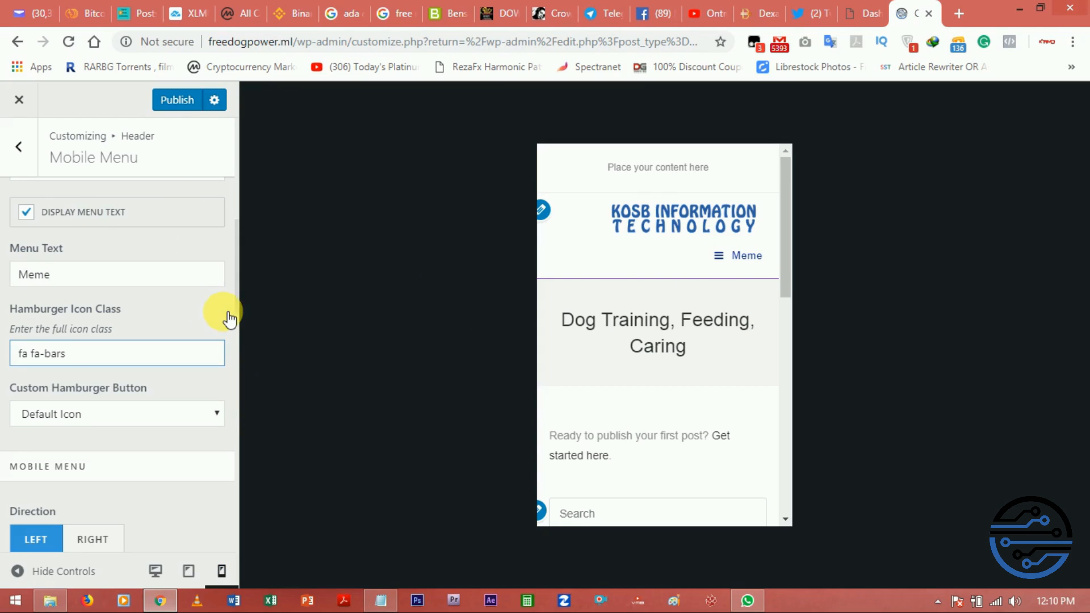
click(226, 299)
Step: Leave the Mobile Menu settings, switch the preview back to desktop size and publish the header changes
scroll(226, 298, up, 2)
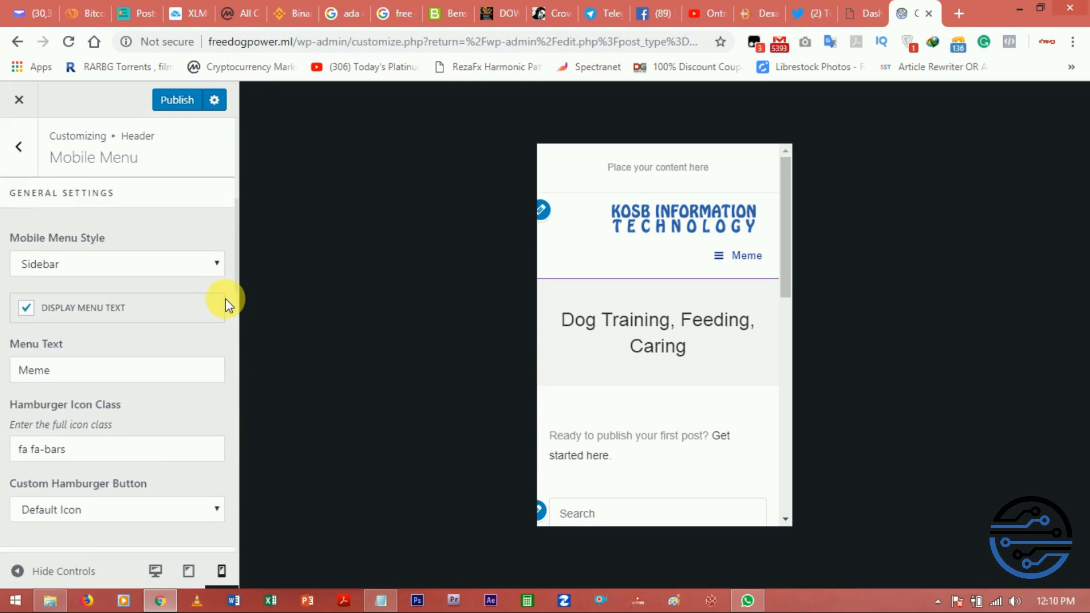
scroll(226, 299, up, 5)
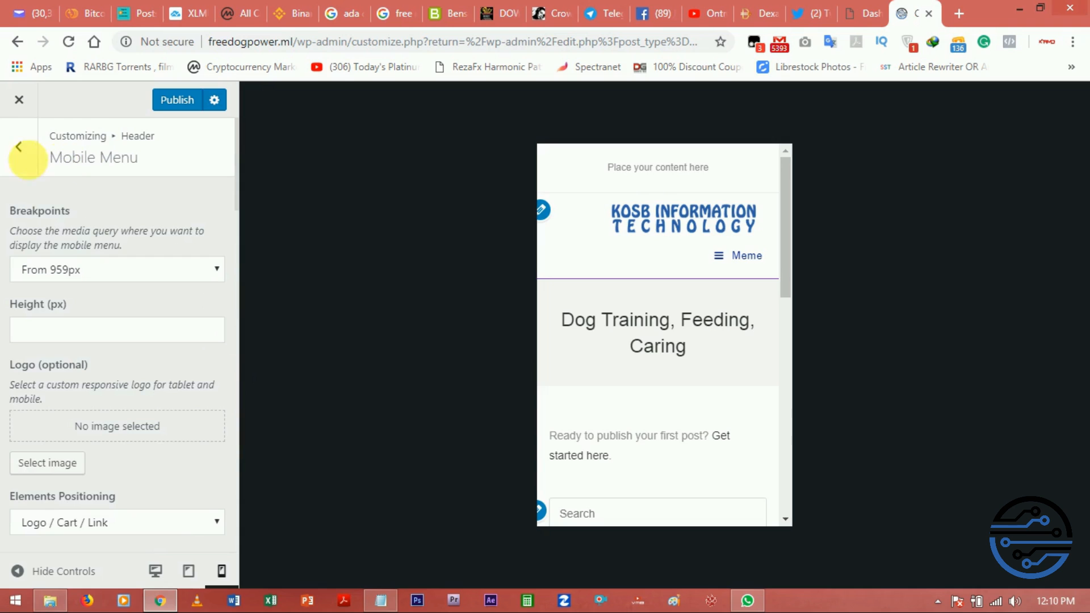
click(30, 161)
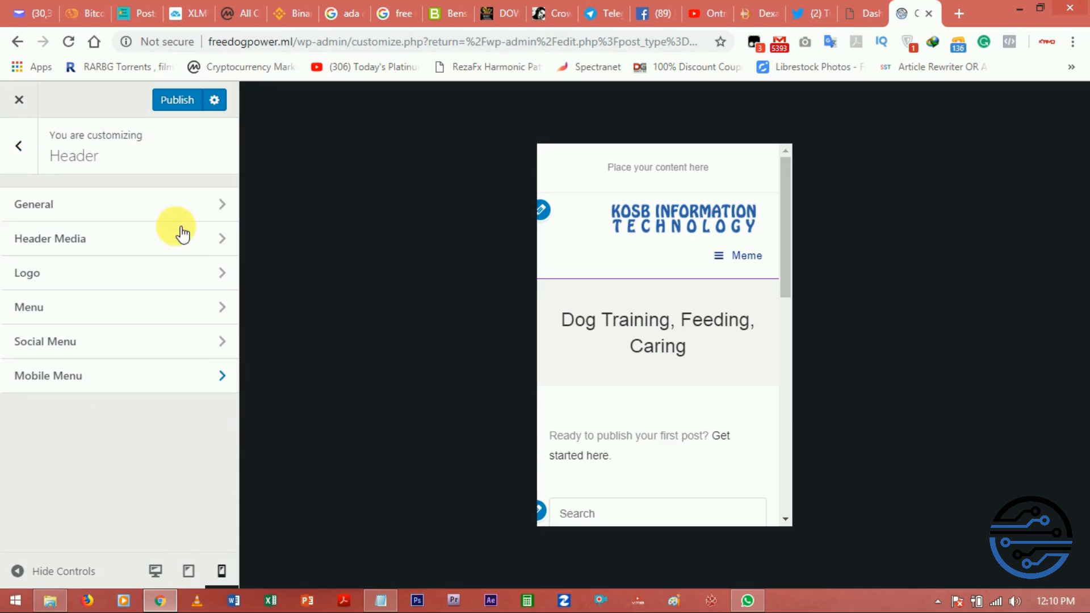
click(156, 573)
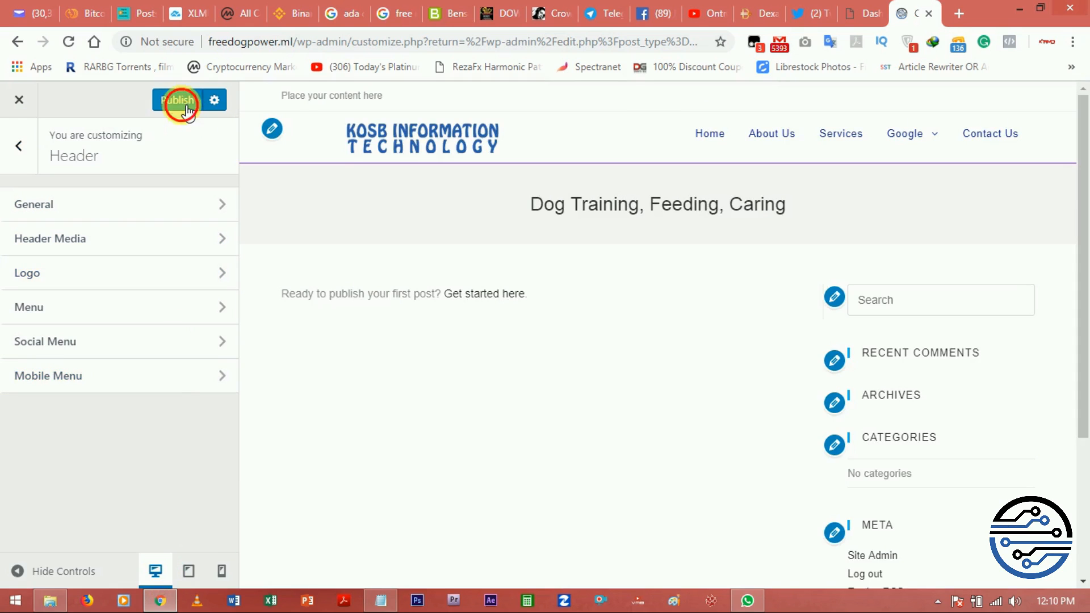
click(185, 108)
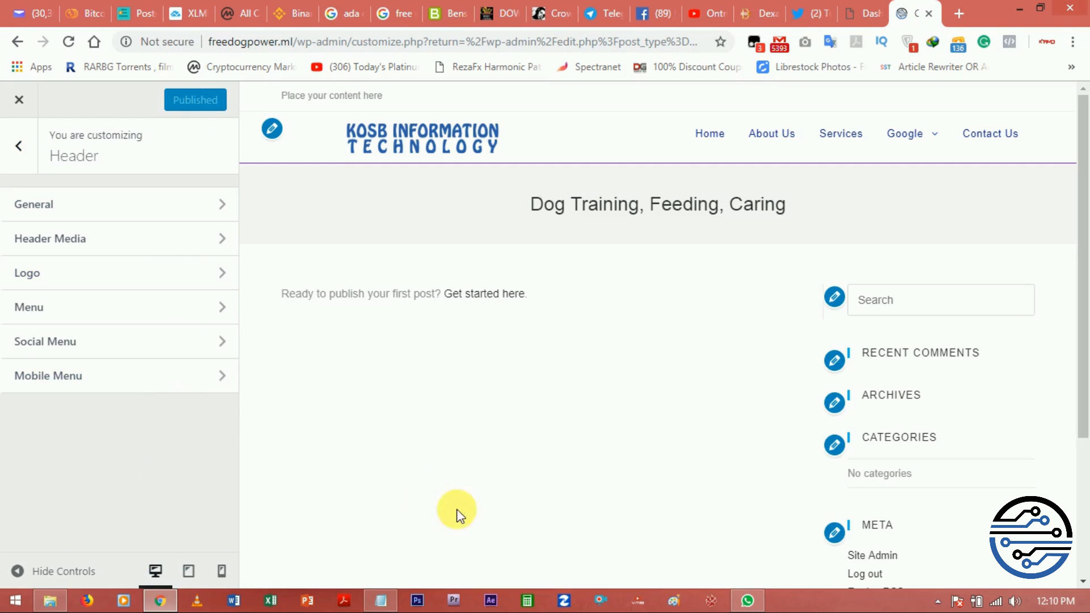
click(16, 155)
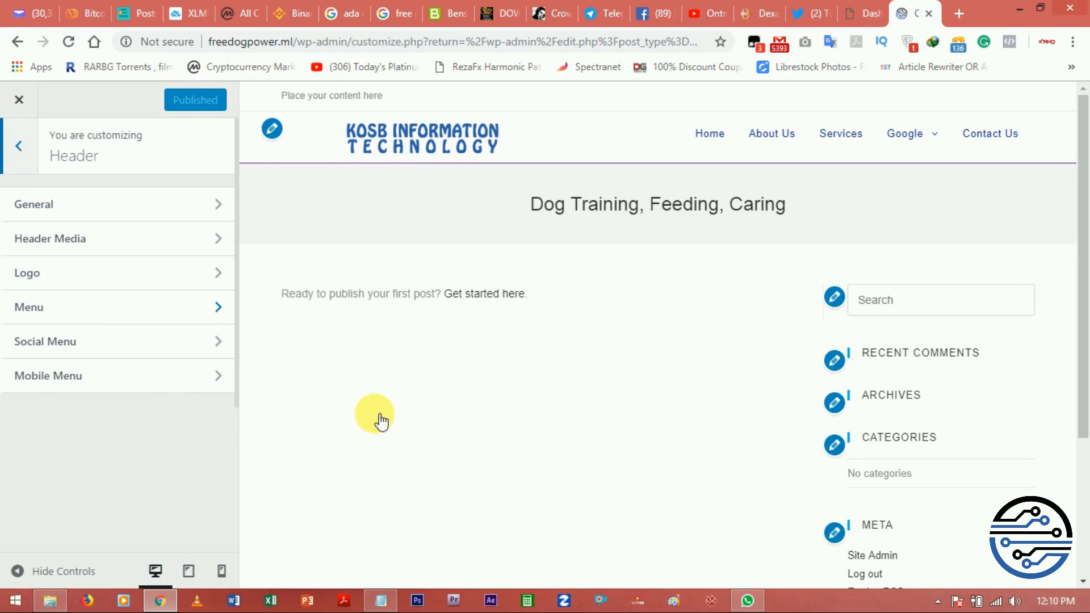